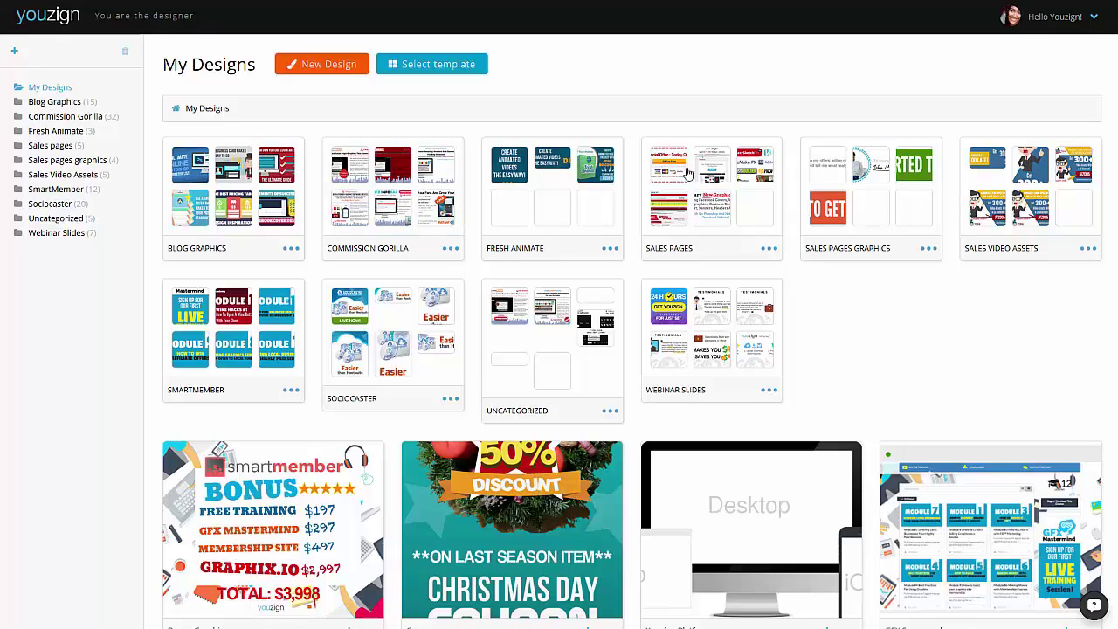
# Preview the Bonus Graphic, Coupon and GFX Screengrab designs one after another, closing each preview.
pyautogui.scroll(-3, 891, 297)
pyautogui.scroll(3, 892, 296)
pyautogui.scroll(-1, 813, 319)
pyautogui.moveTo(278, 409)
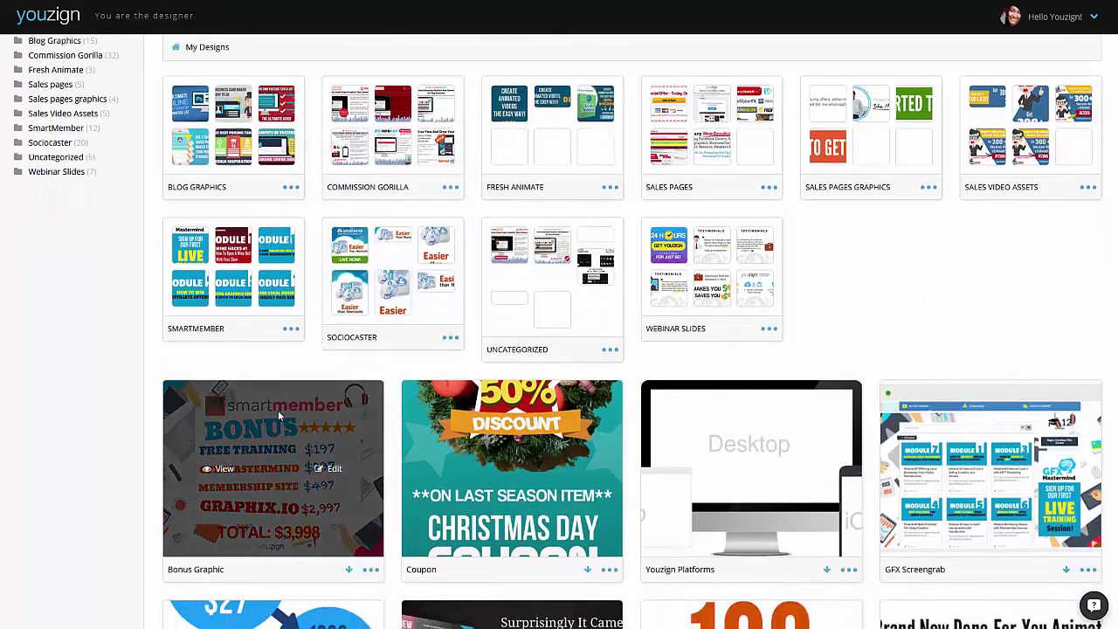
pyautogui.click(216, 472)
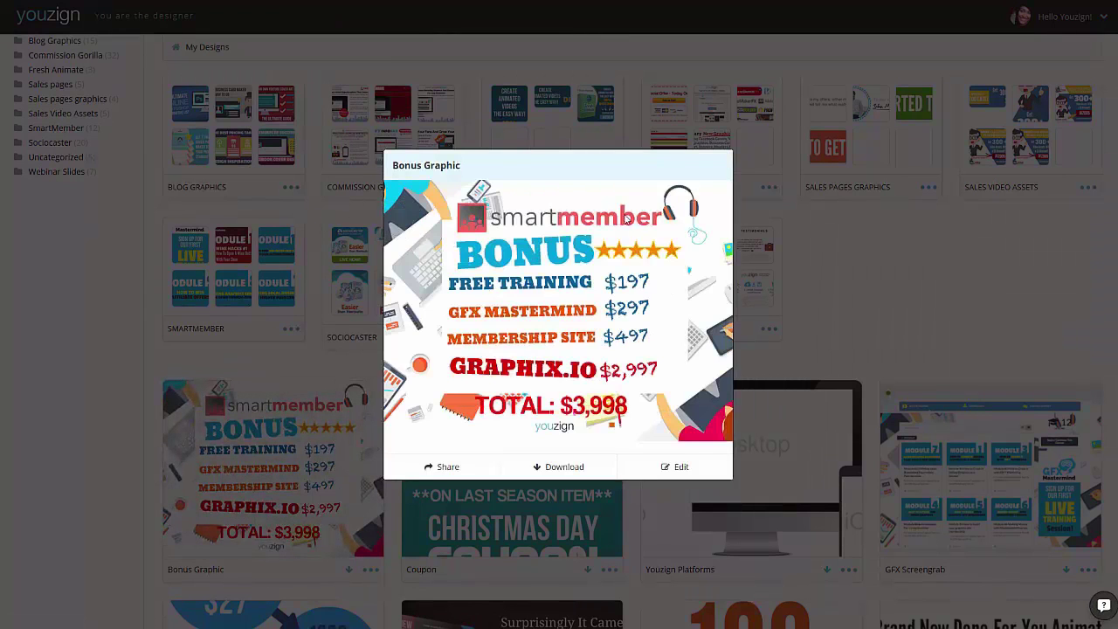
pyautogui.click(855, 301)
pyautogui.scroll(-2, 474, 364)
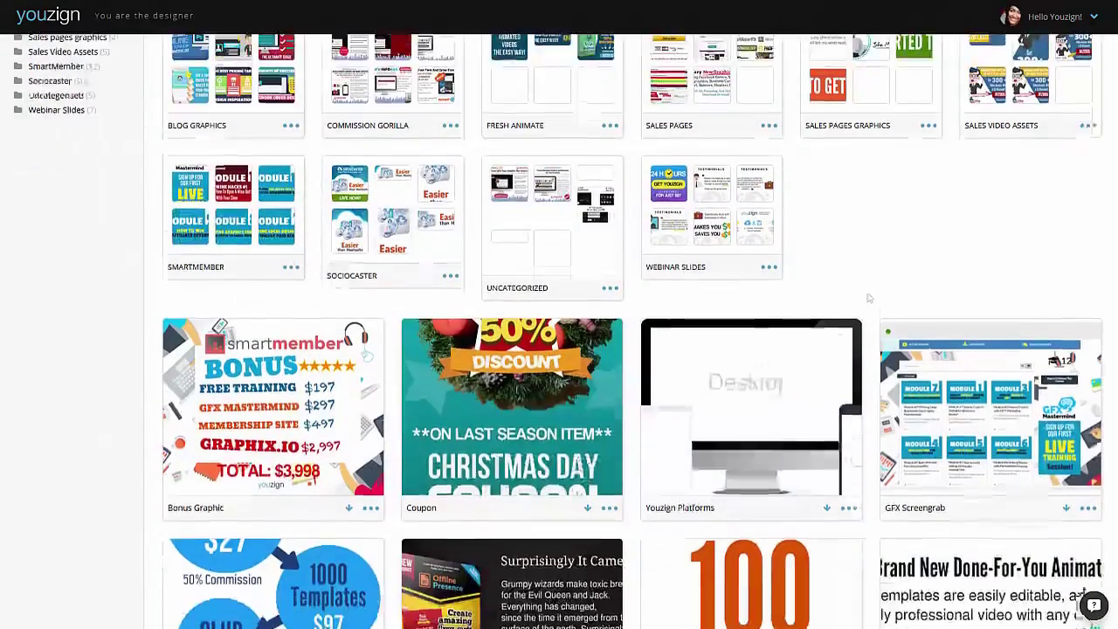
pyautogui.click(474, 364)
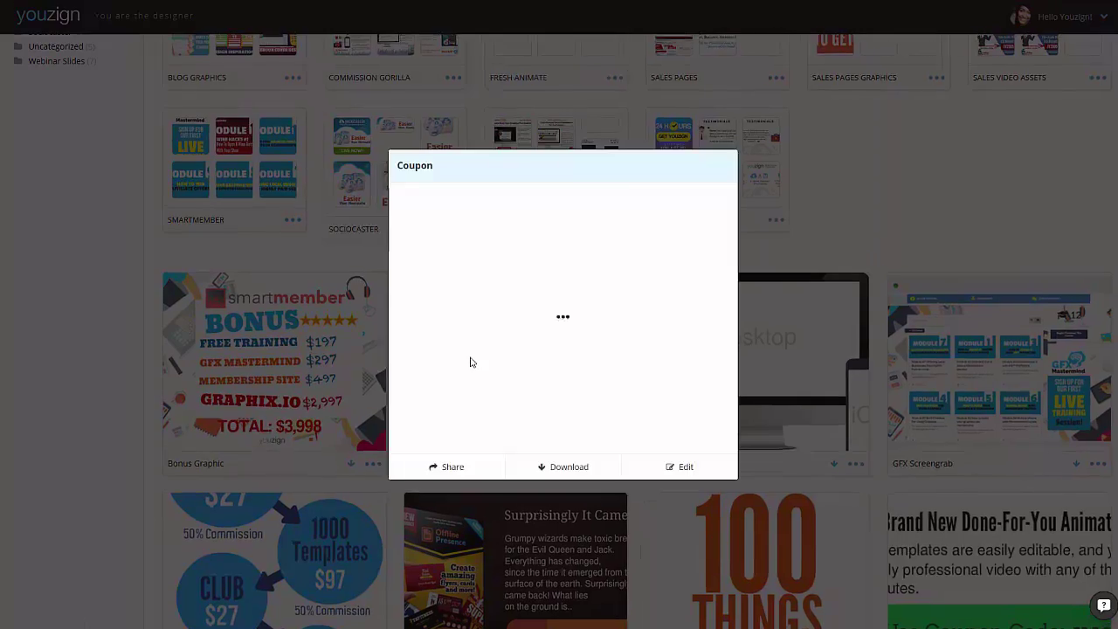
pyautogui.click(906, 186)
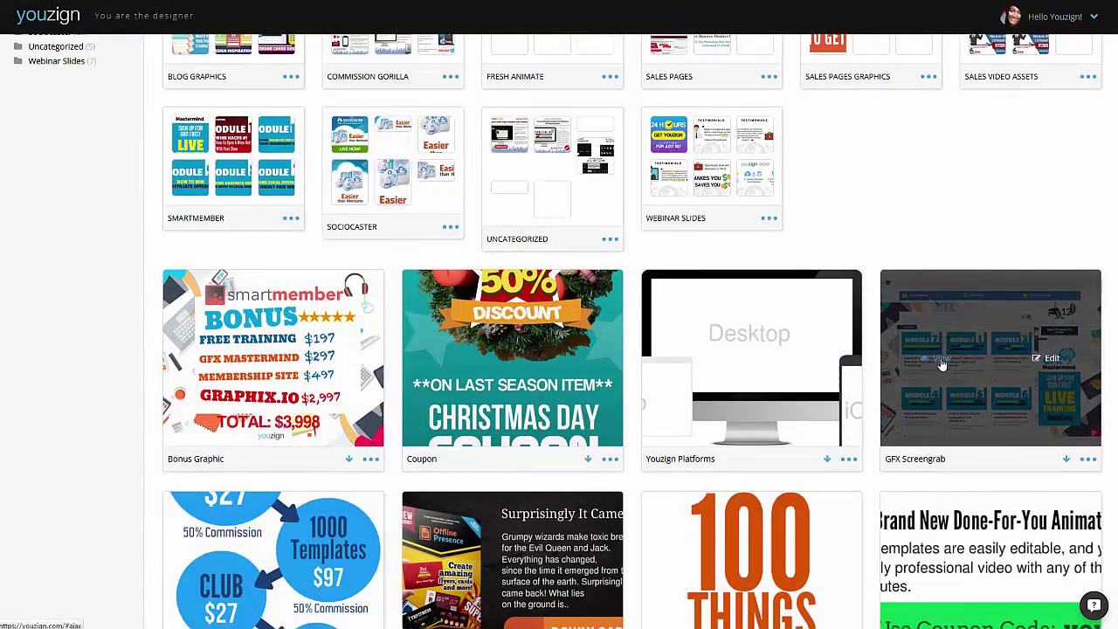
pyautogui.click(942, 364)
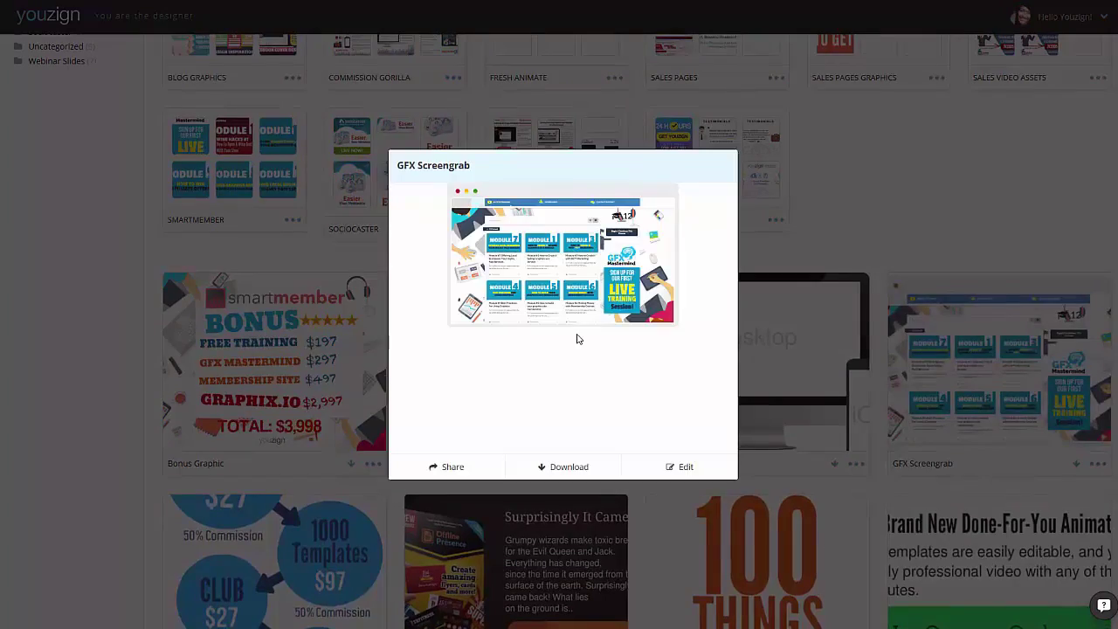
pyautogui.click(958, 215)
# Look through the whole gallery of saved designs below the folders, then return to the start of My Designs.
pyautogui.scroll(-8, 870, 280)
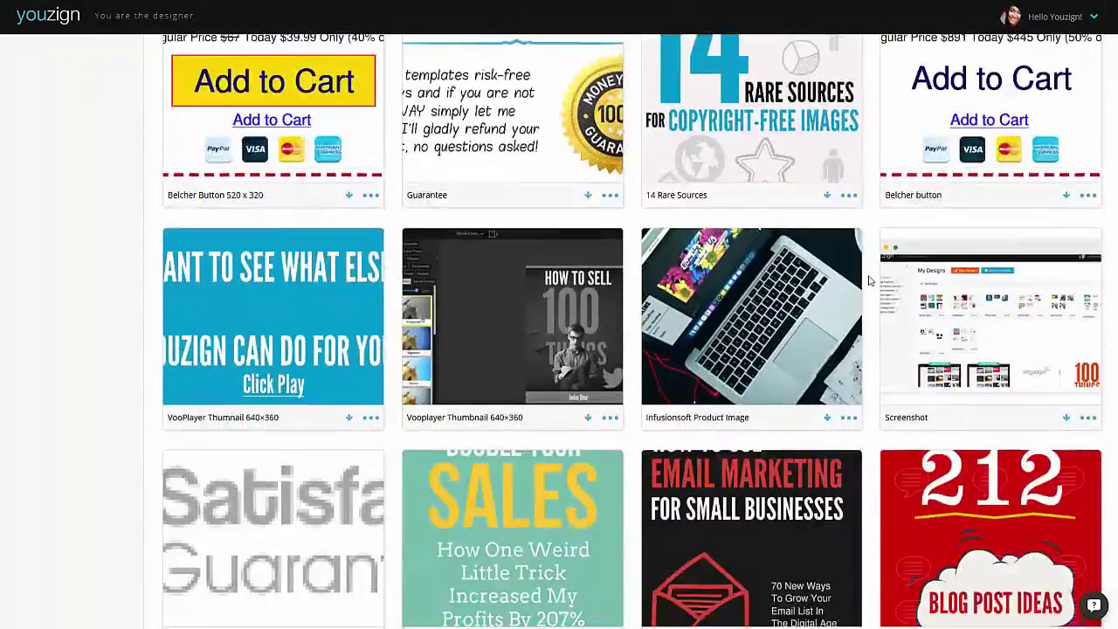
pyautogui.scroll(-5, 869, 281)
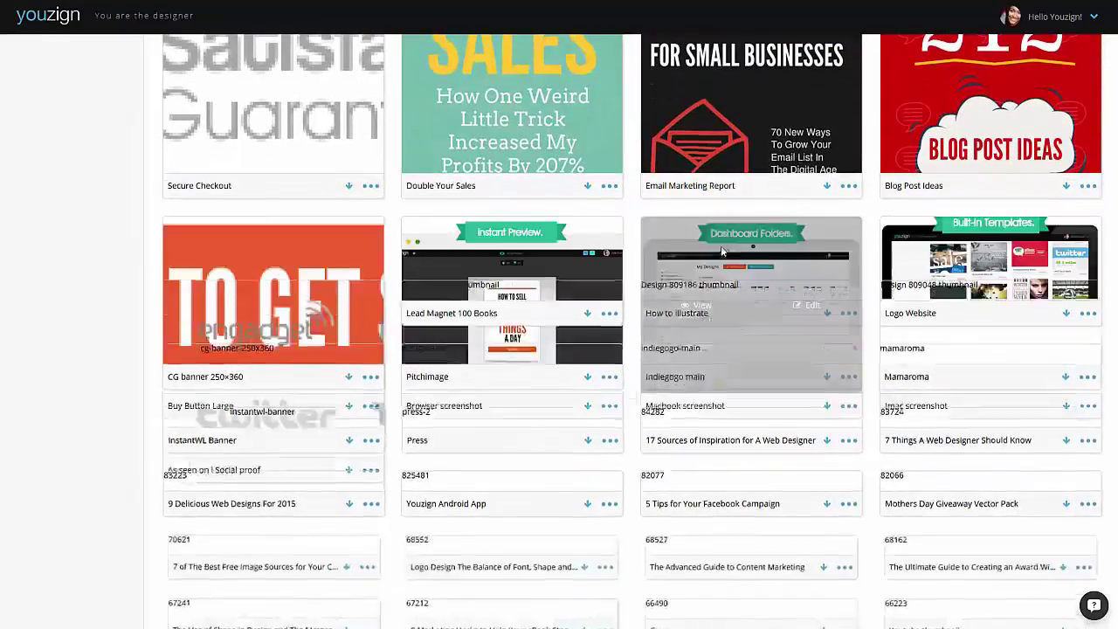
pyautogui.scroll(-5, 732, 253)
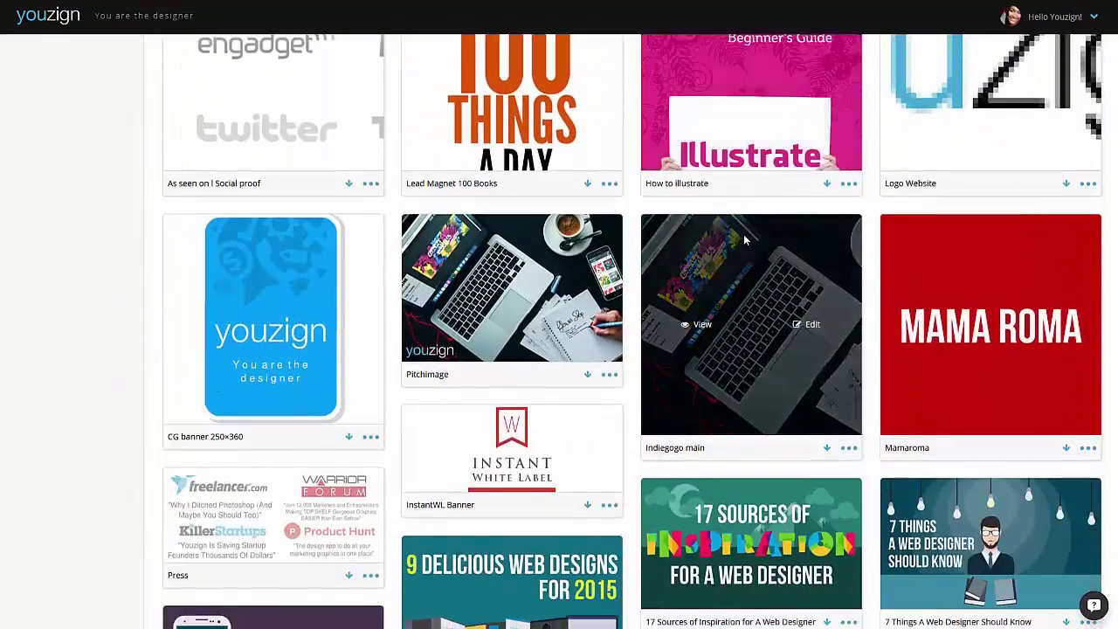
pyautogui.scroll(-3, 745, 240)
pyautogui.scroll(-2, 637, 180)
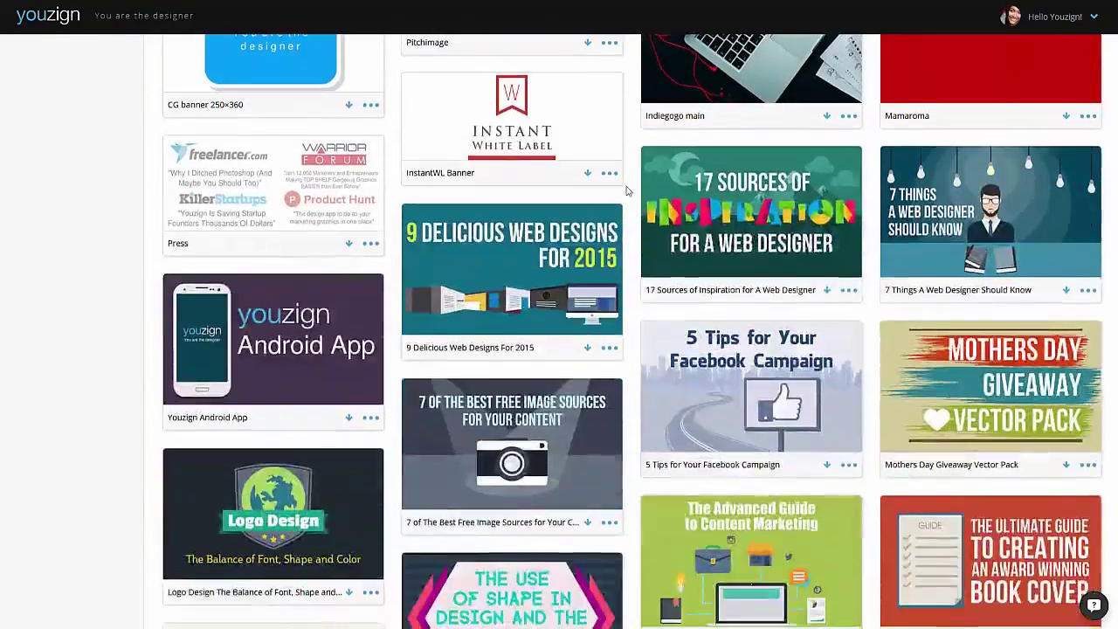
pyautogui.scroll(-5, 743, 193)
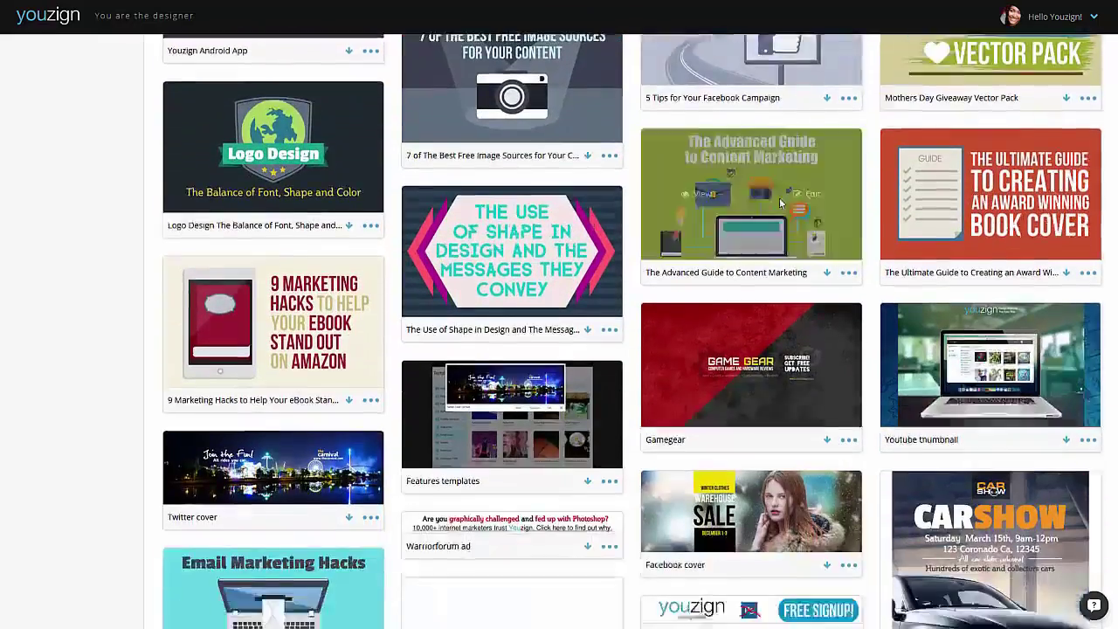
pyautogui.scroll(-6, 780, 203)
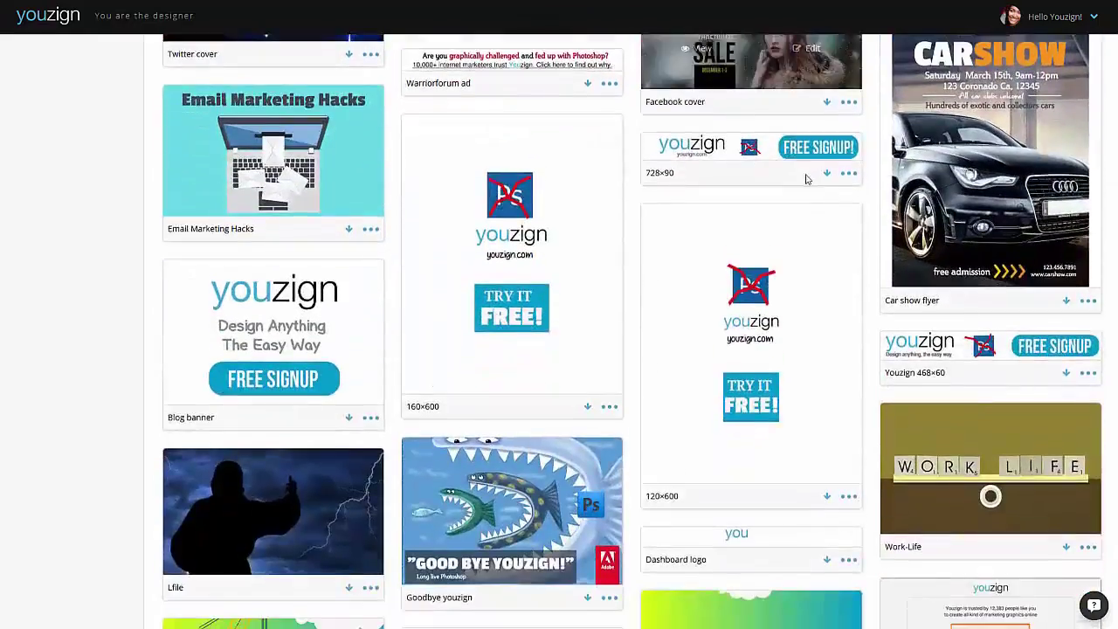
pyautogui.scroll(-3, 808, 179)
pyautogui.scroll(4, 807, 179)
pyautogui.scroll(-15, 1068, 298)
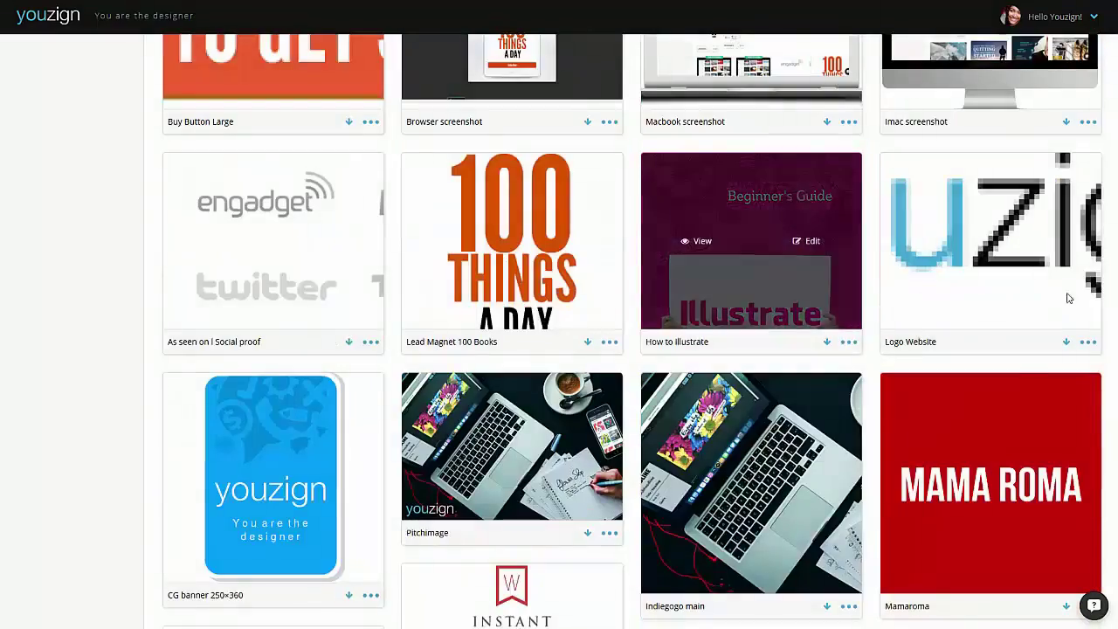
pyautogui.scroll(1, 1067, 298)
pyautogui.scroll(15, 690, 149)
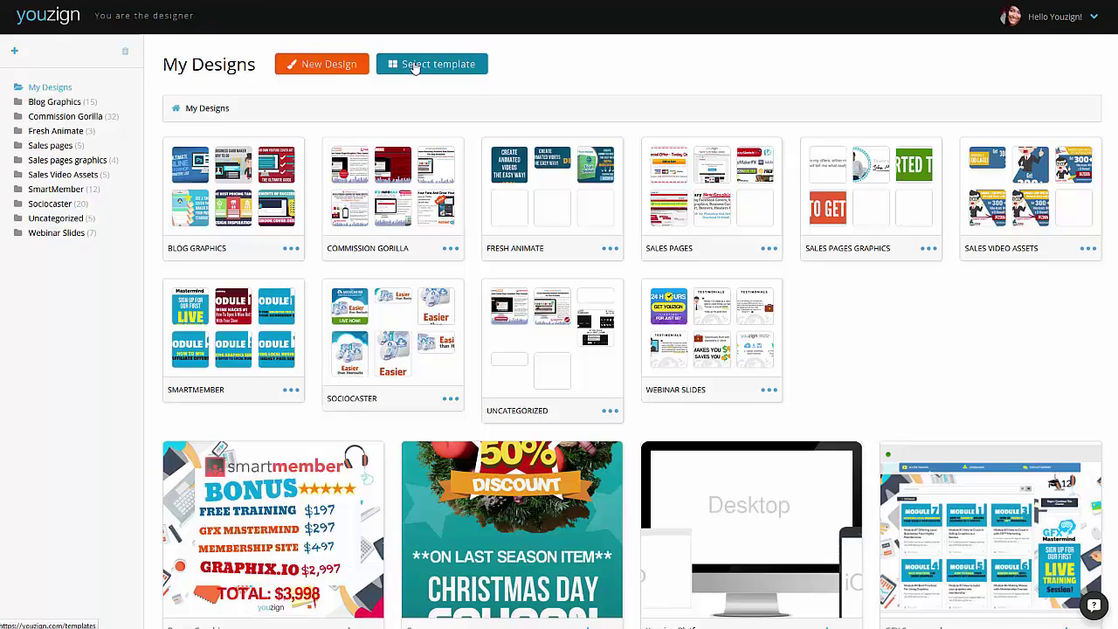
# Open the template library and expand the Facebook, Pinterest, Web Banner and Prints template types to review their formats.
pyautogui.click(438, 68)
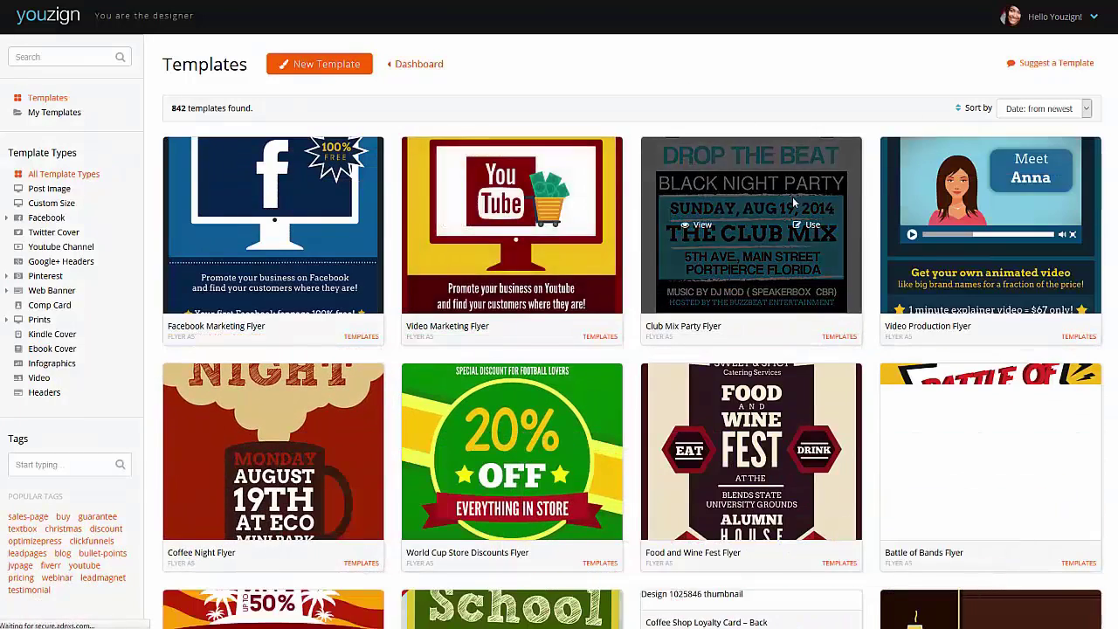
pyautogui.moveTo(514, 204)
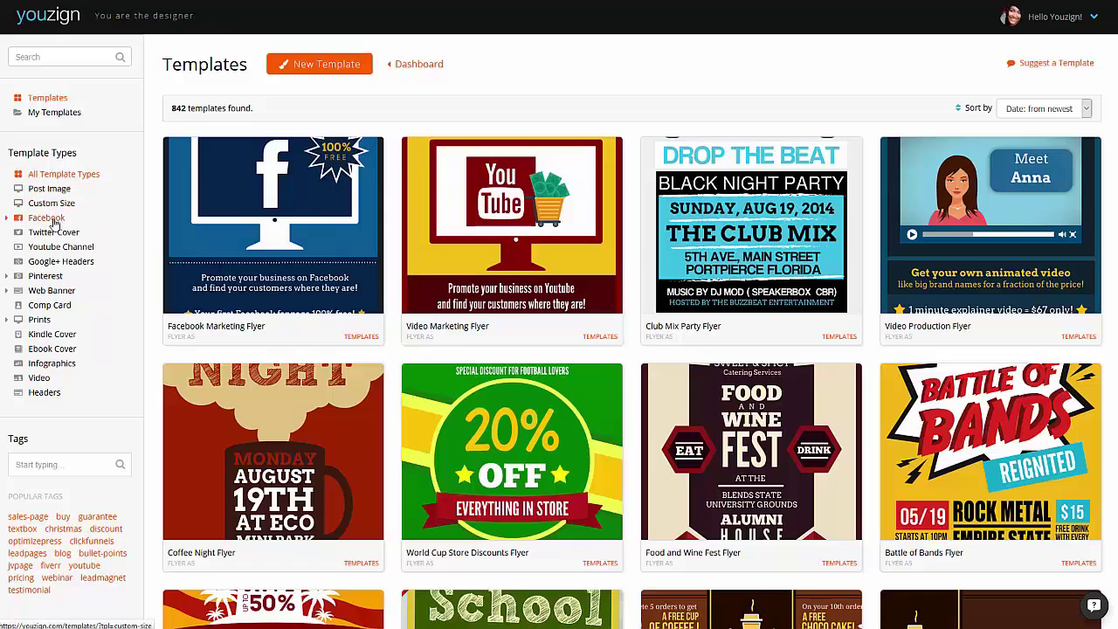
pyautogui.click(8, 217)
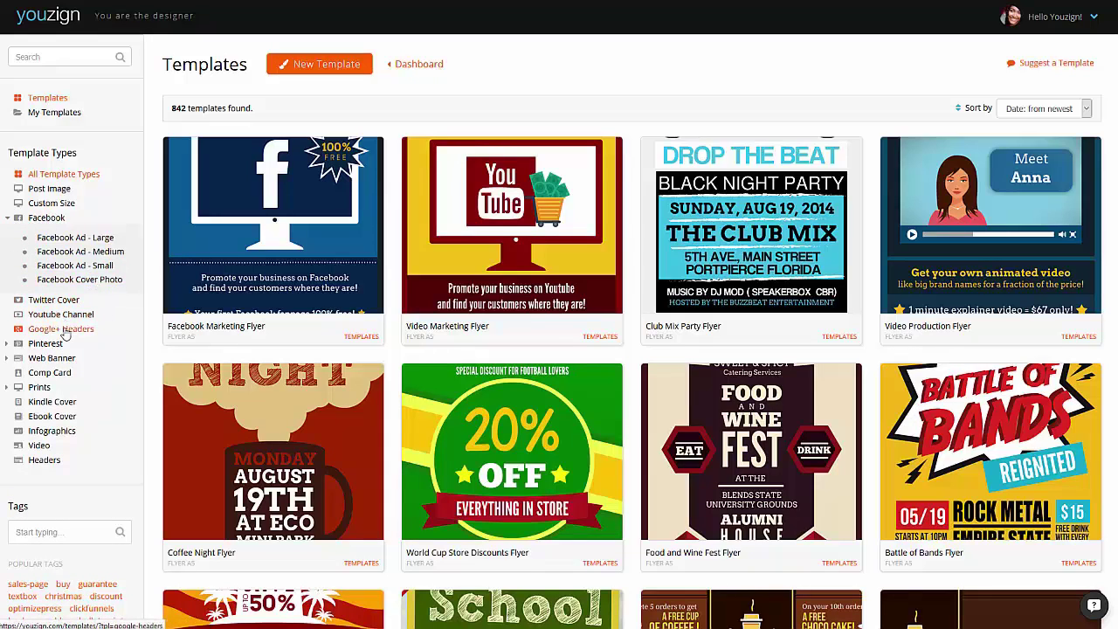
pyautogui.click(7, 347)
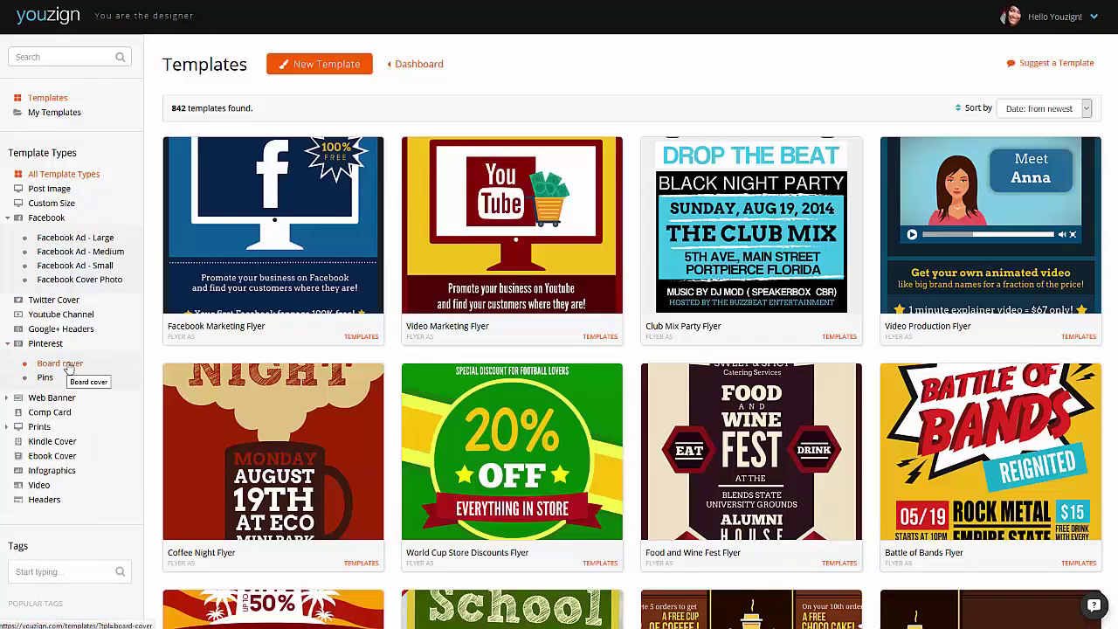
pyautogui.click(9, 397)
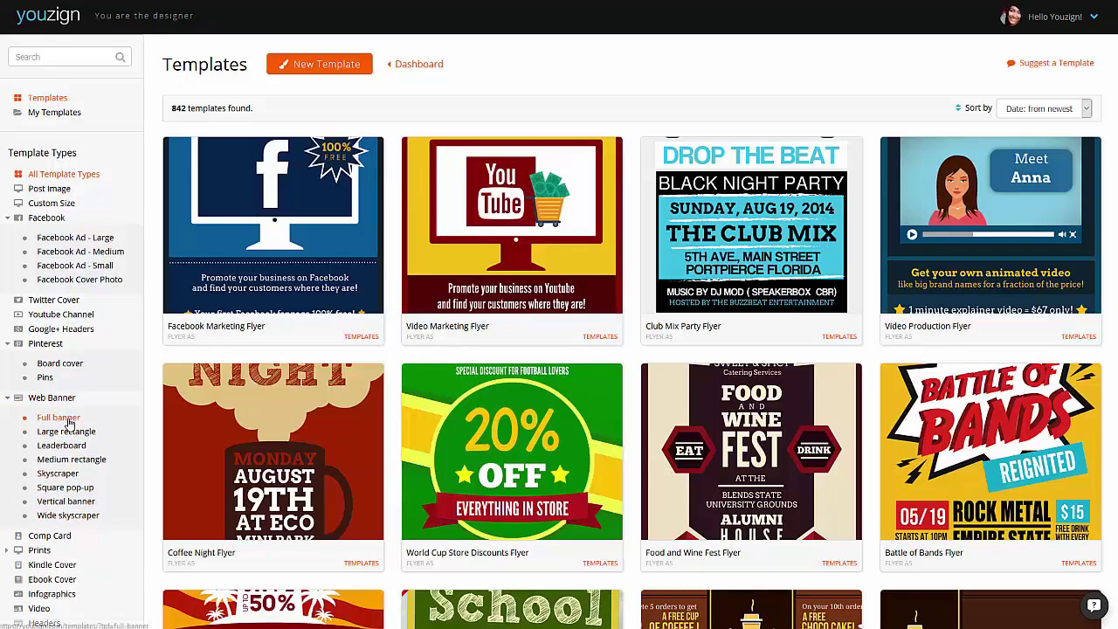
pyautogui.scroll(-1, 53, 445)
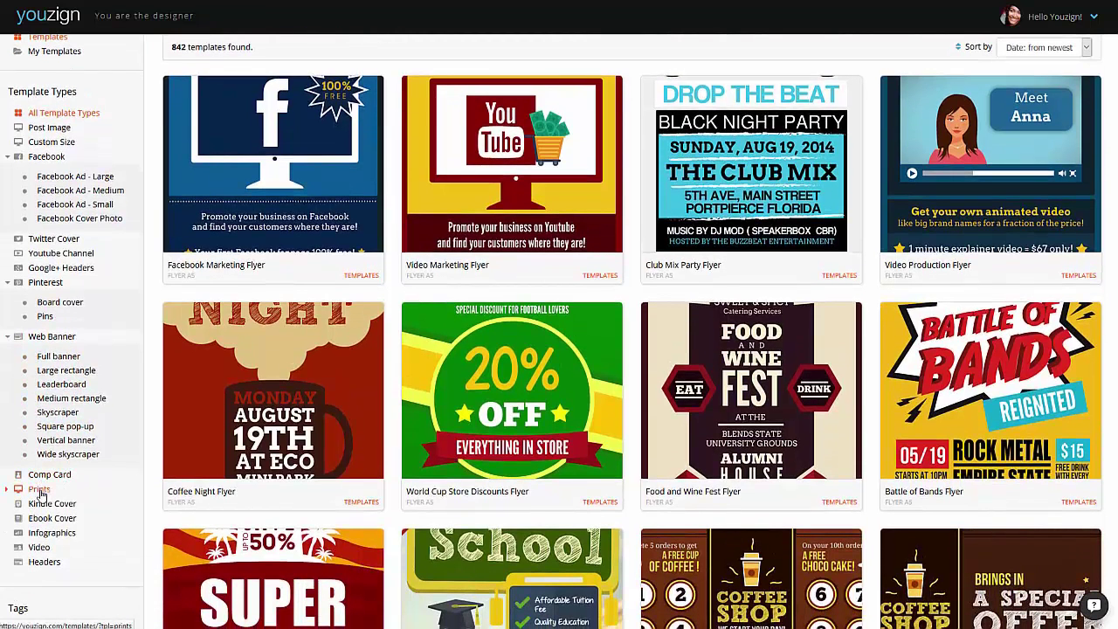
pyautogui.click(7, 491)
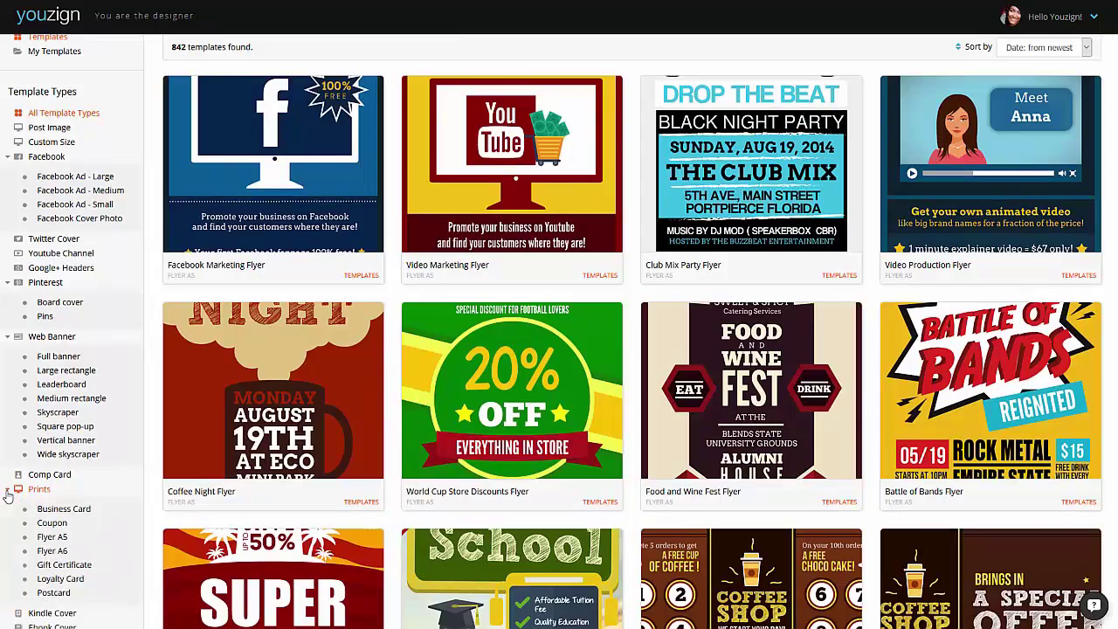
pyautogui.scroll(-1, 70, 446)
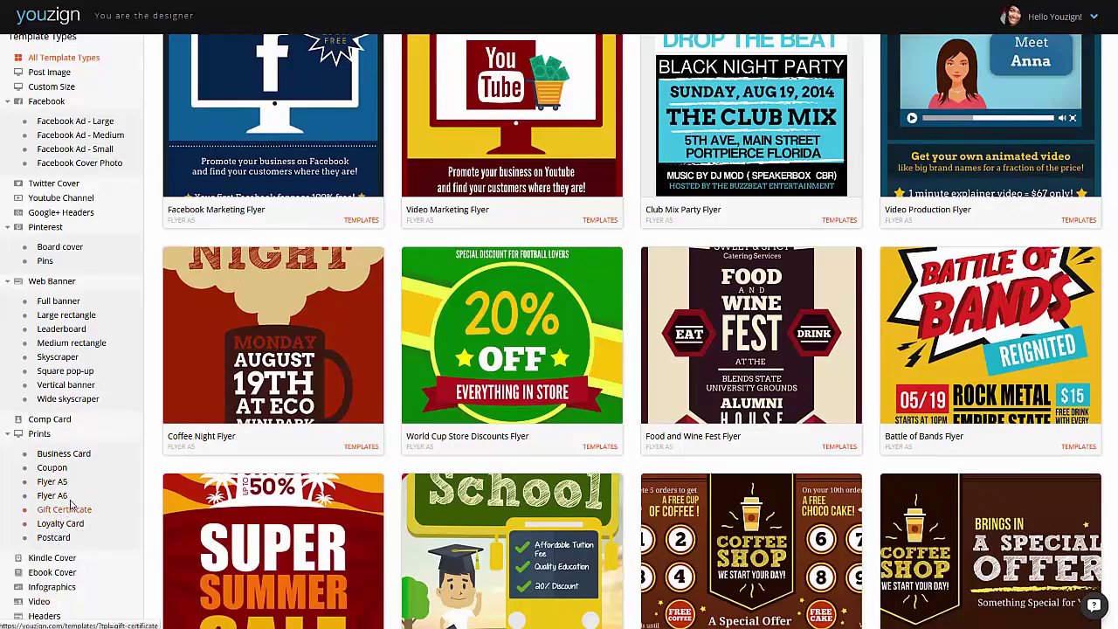
pyautogui.scroll(-2, 54, 498)
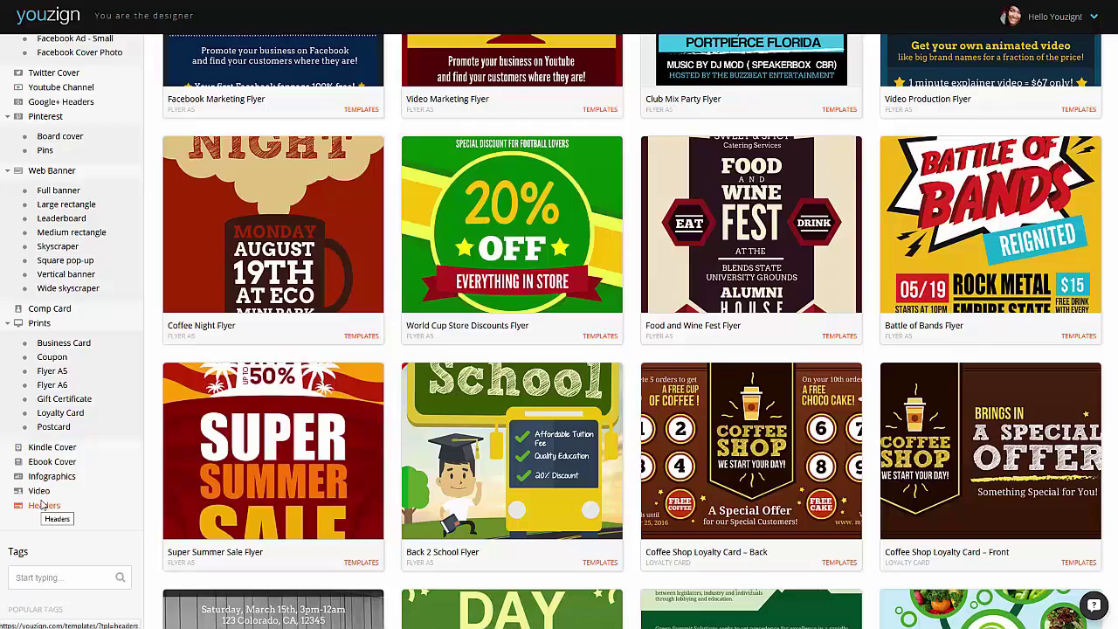
pyautogui.scroll(3, 44, 505)
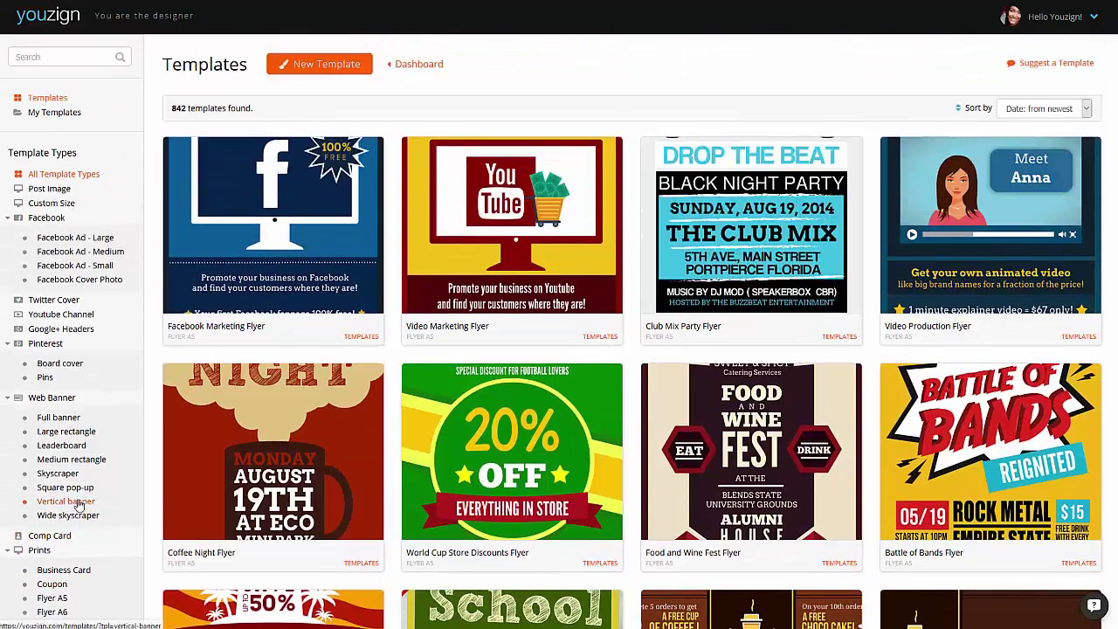
# Filter the templates to Facebook Ad - Large and look over the matching designs.
pyautogui.click(98, 243)
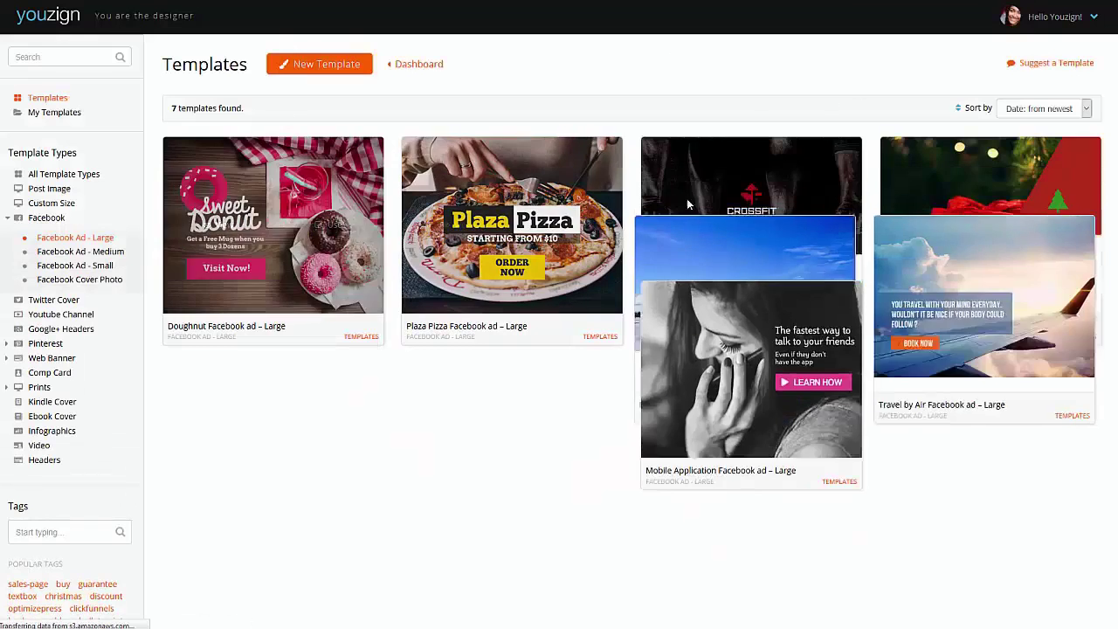
pyautogui.scroll(-1, 850, 224)
pyautogui.scroll(1, 822, 253)
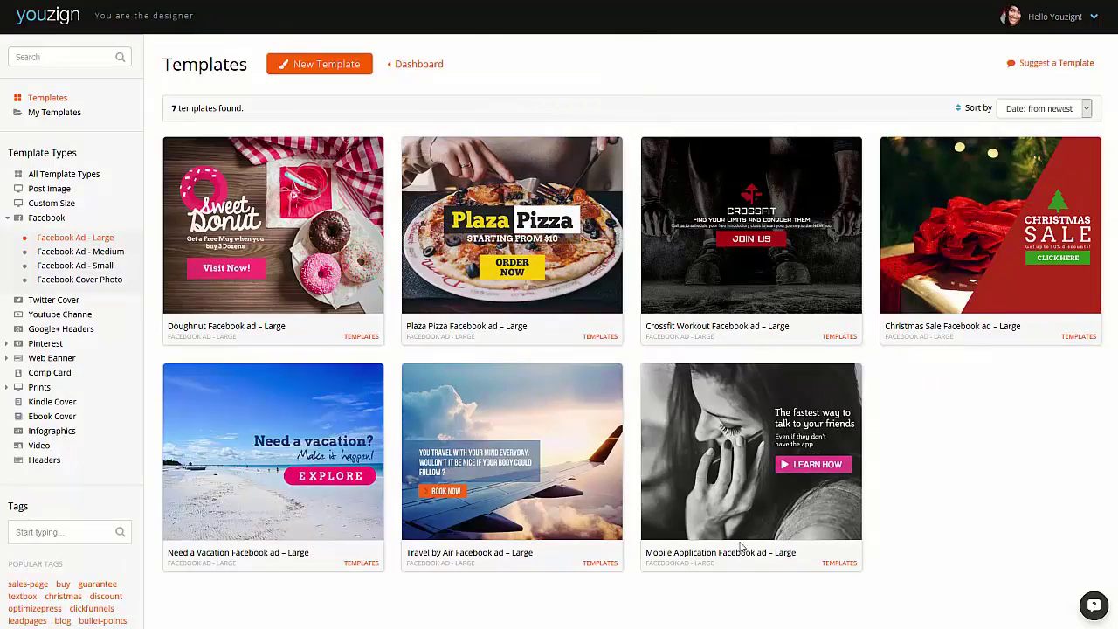
pyautogui.moveTo(268, 499)
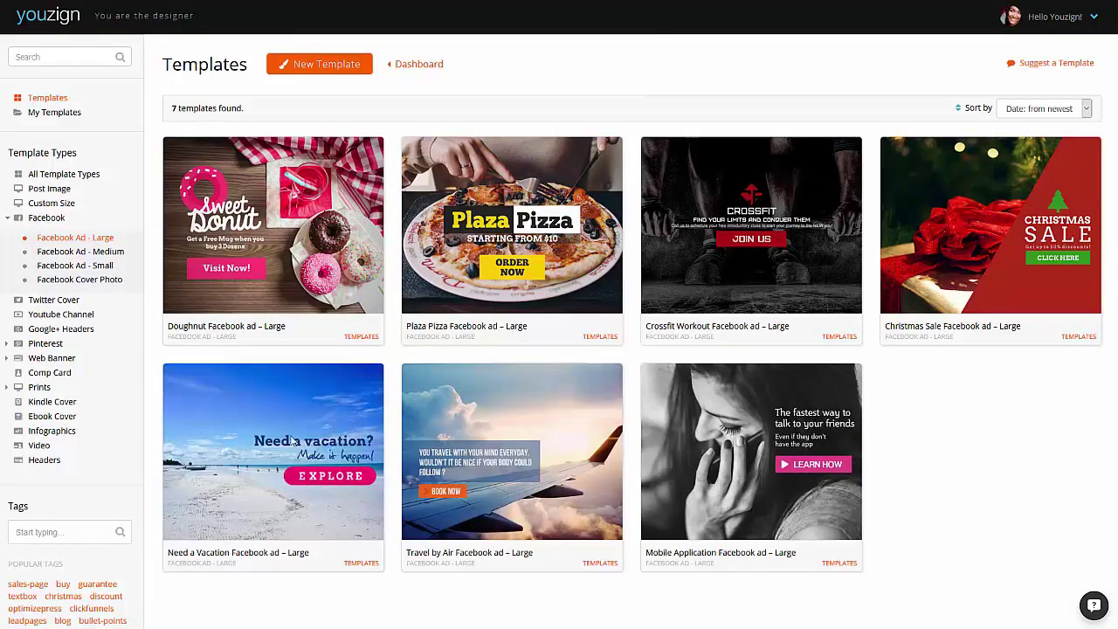
# Start a design from the Plaza Pizza Facebook ad – Large template and save it under a new title.
pyautogui.moveTo(510, 247)
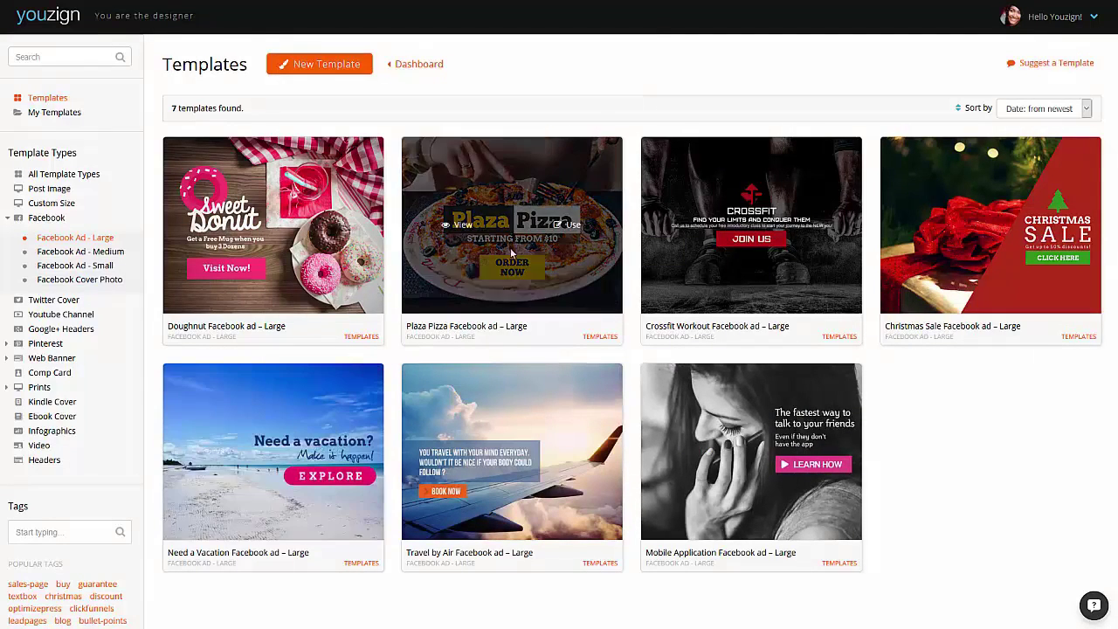
pyautogui.click(567, 224)
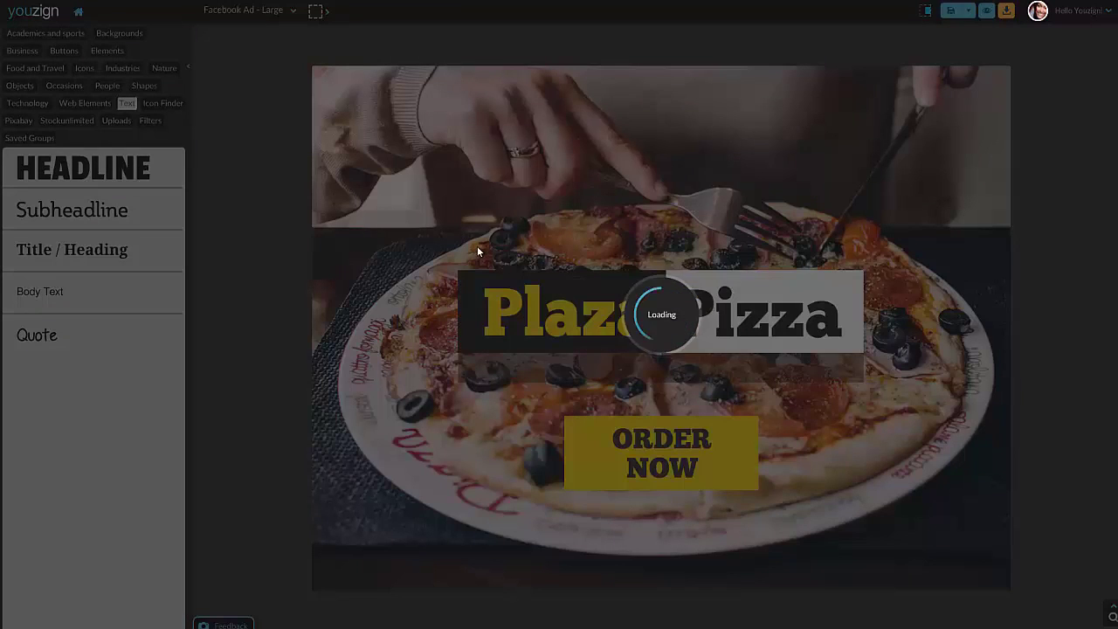
pyautogui.click(667, 159)
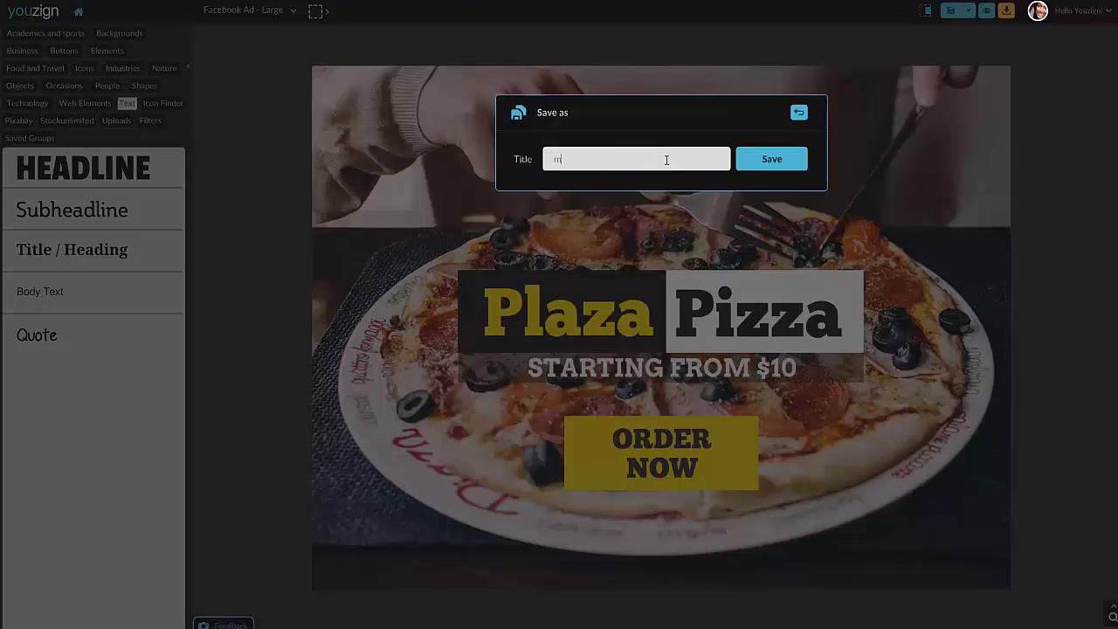
pyautogui.click(772, 161)
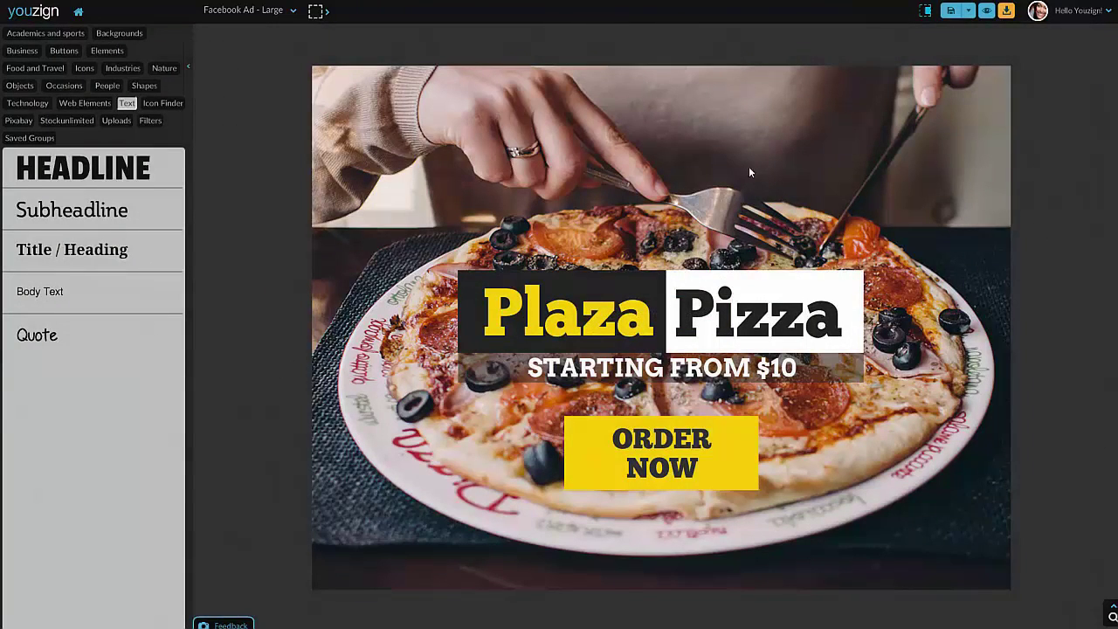
# Shift the pizza background photo slightly to the right behind the Plaza Pizza text.
pyautogui.click(654, 216)
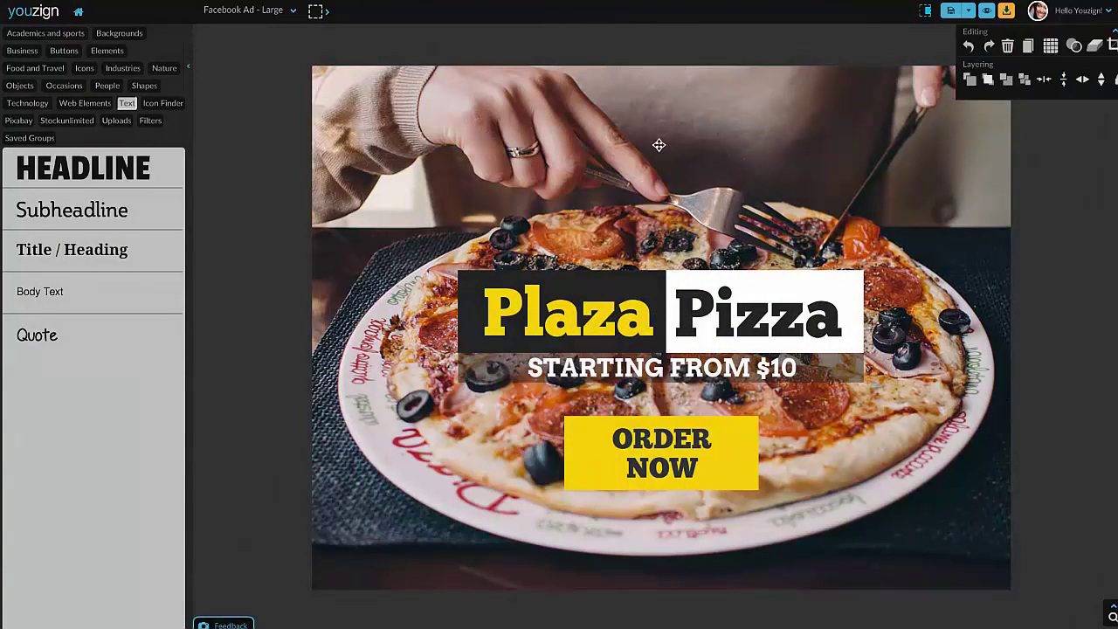
pyautogui.scroll(2, 673, 166)
pyautogui.moveTo(682, 191); pyautogui.dragTo(586, 154)
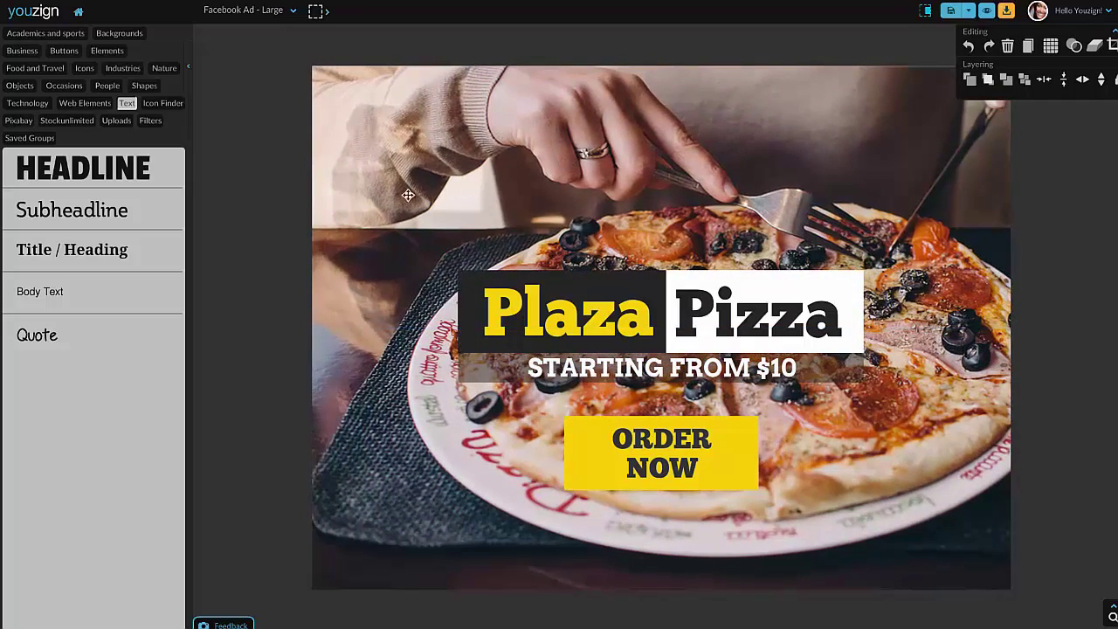
pyautogui.moveTo(673, 206); pyautogui.dragTo(640, 204)
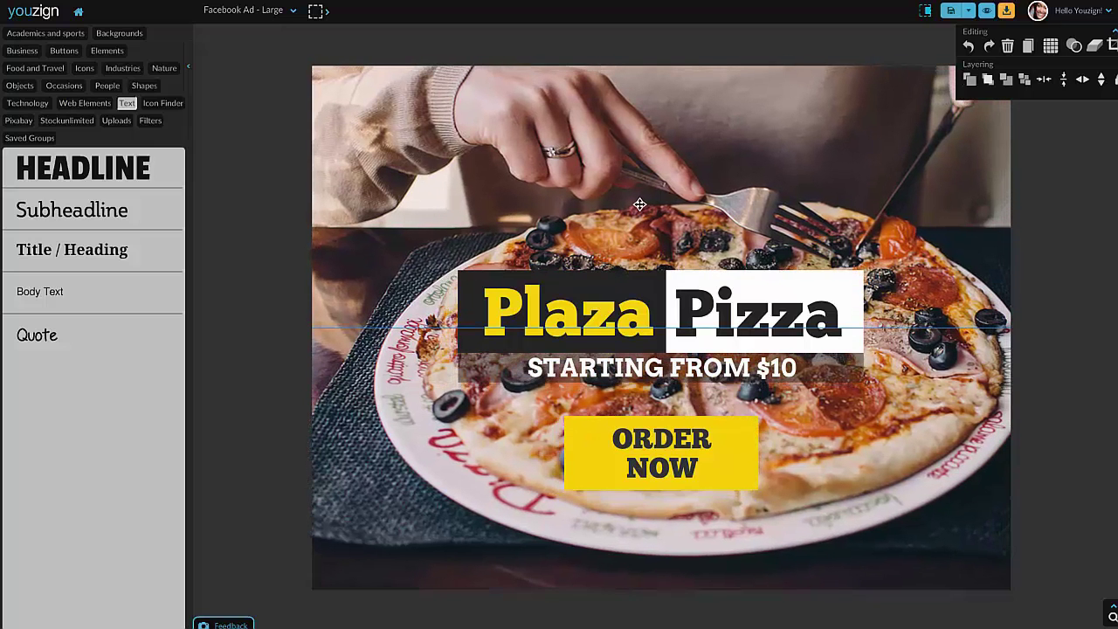
pyautogui.click(148, 86)
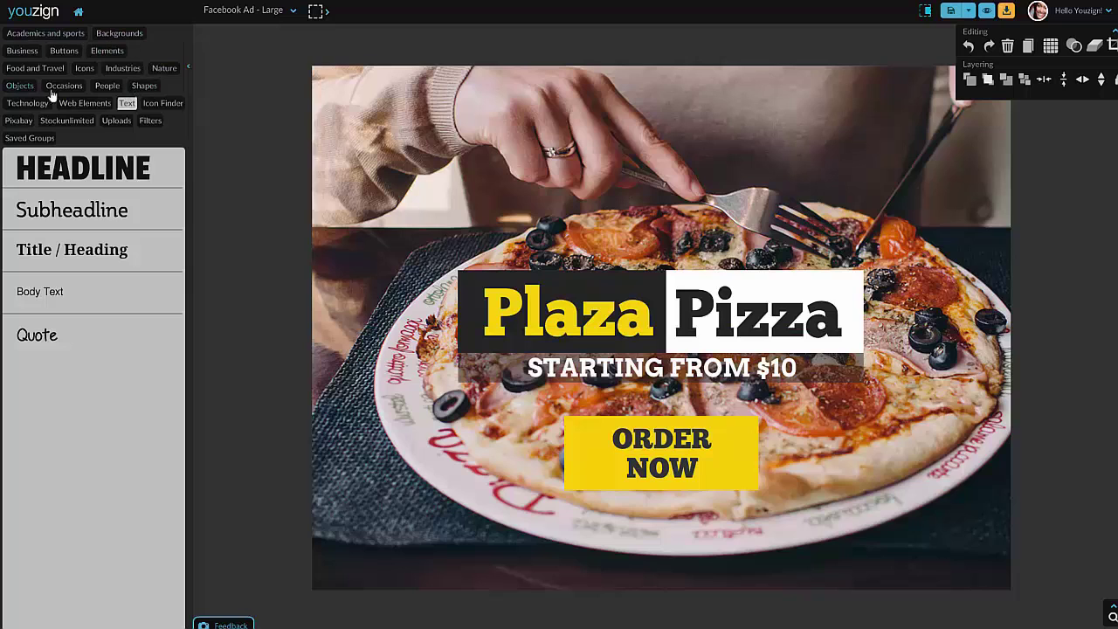
# Try the Grayscale, Vignette, Polaroid, Vintage, Adventure, Blonde, Turquoise and Serene filters on the design, ending on Original.
pyautogui.click(150, 122)
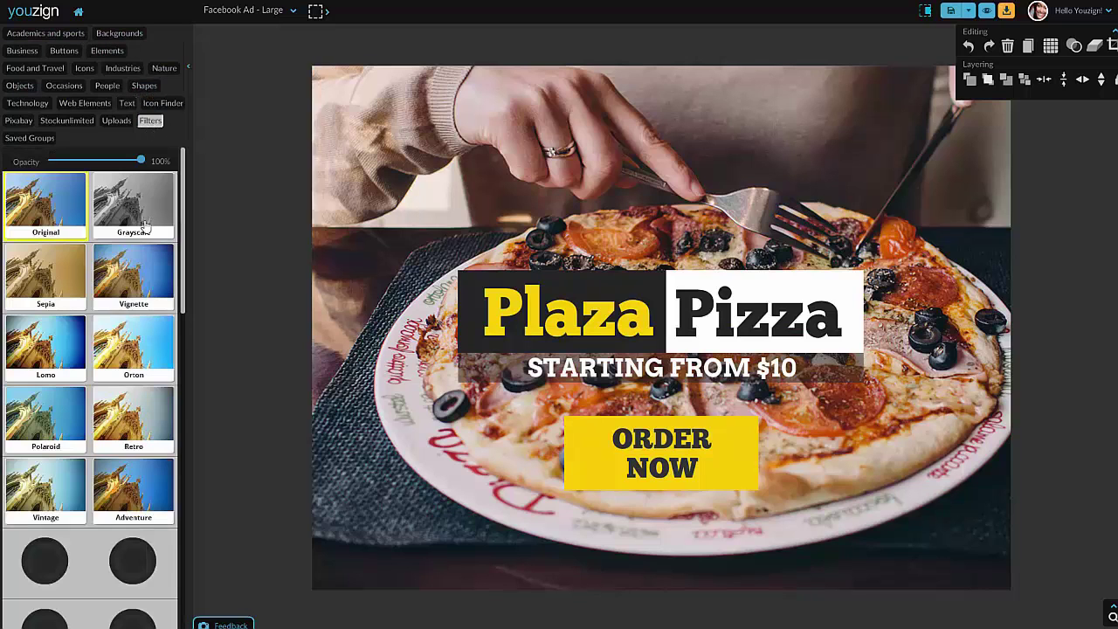
pyautogui.click(154, 210)
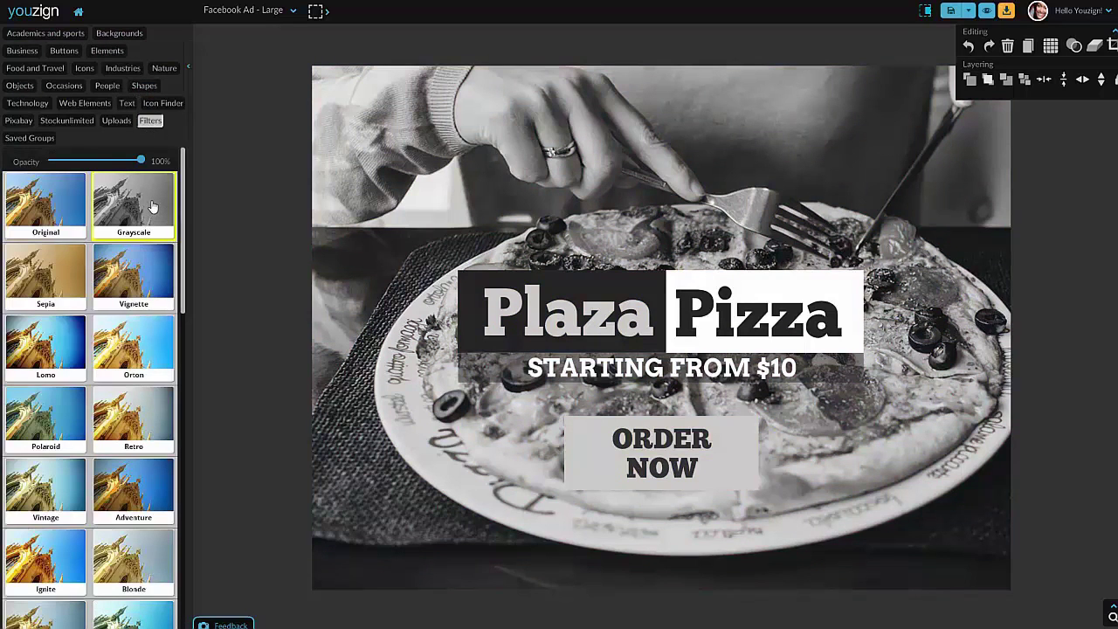
pyautogui.click(132, 268)
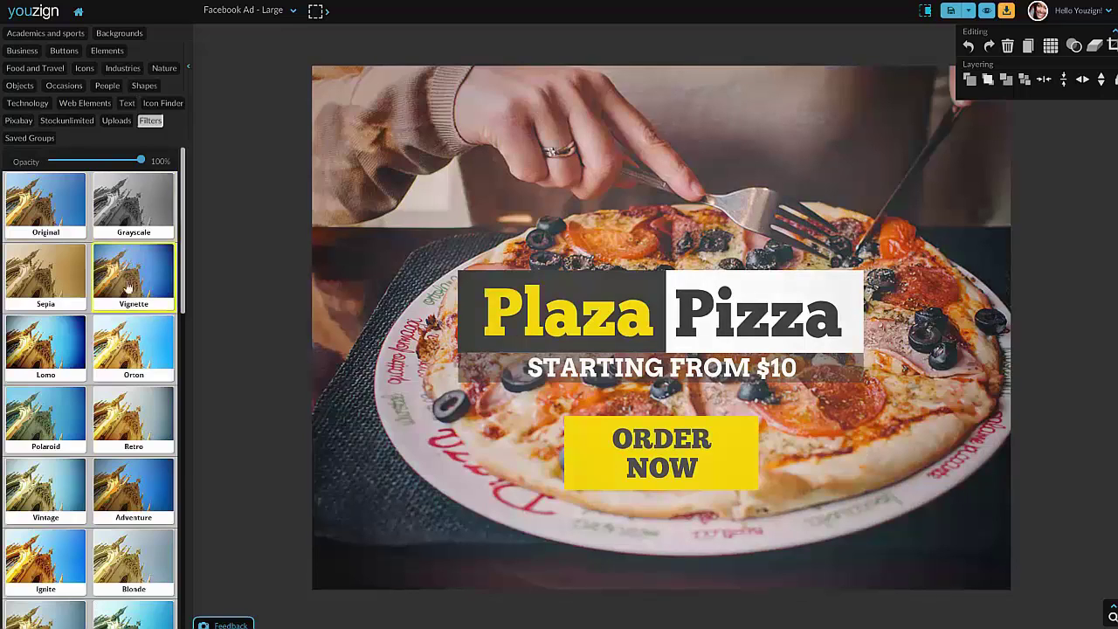
pyautogui.scroll(-1, 127, 330)
pyautogui.click(59, 376)
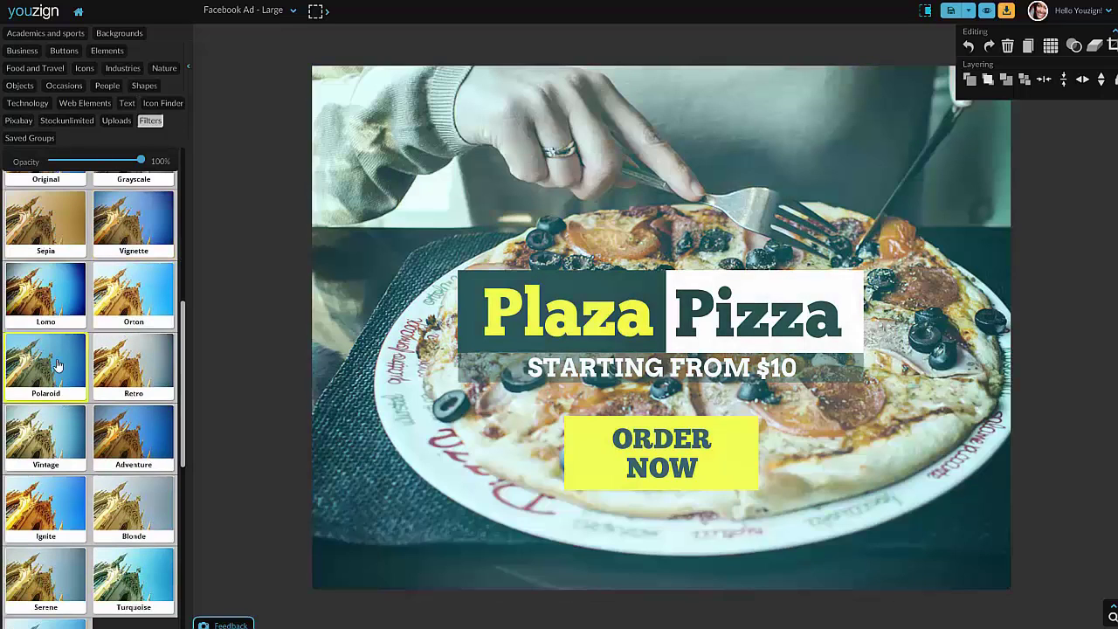
pyautogui.click(63, 450)
pyautogui.click(147, 428)
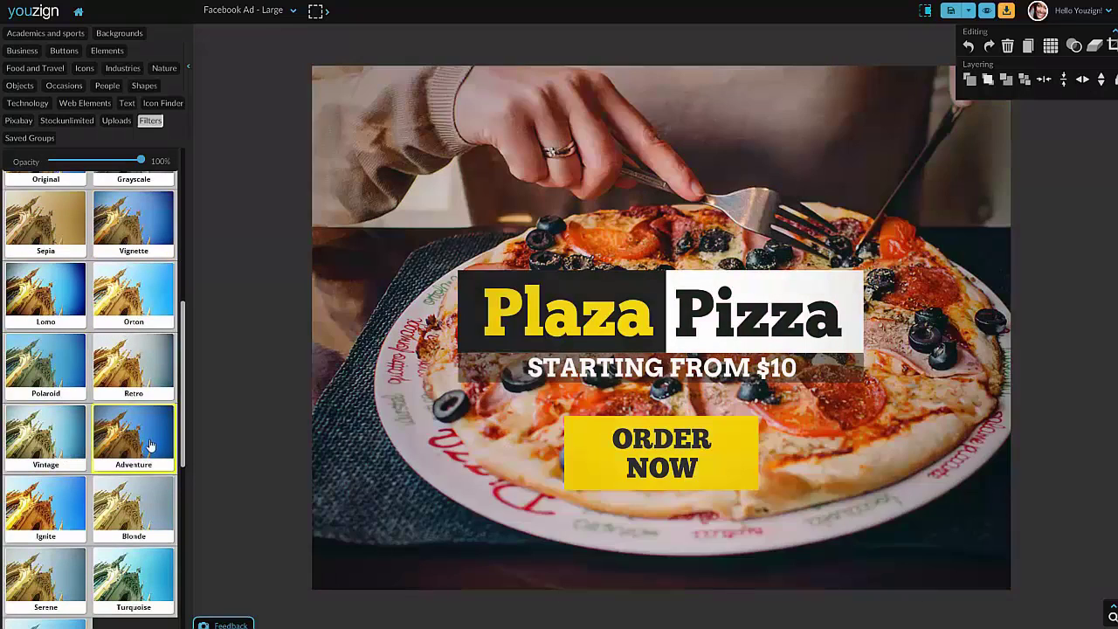
pyautogui.click(132, 519)
pyautogui.click(122, 594)
pyautogui.click(76, 568)
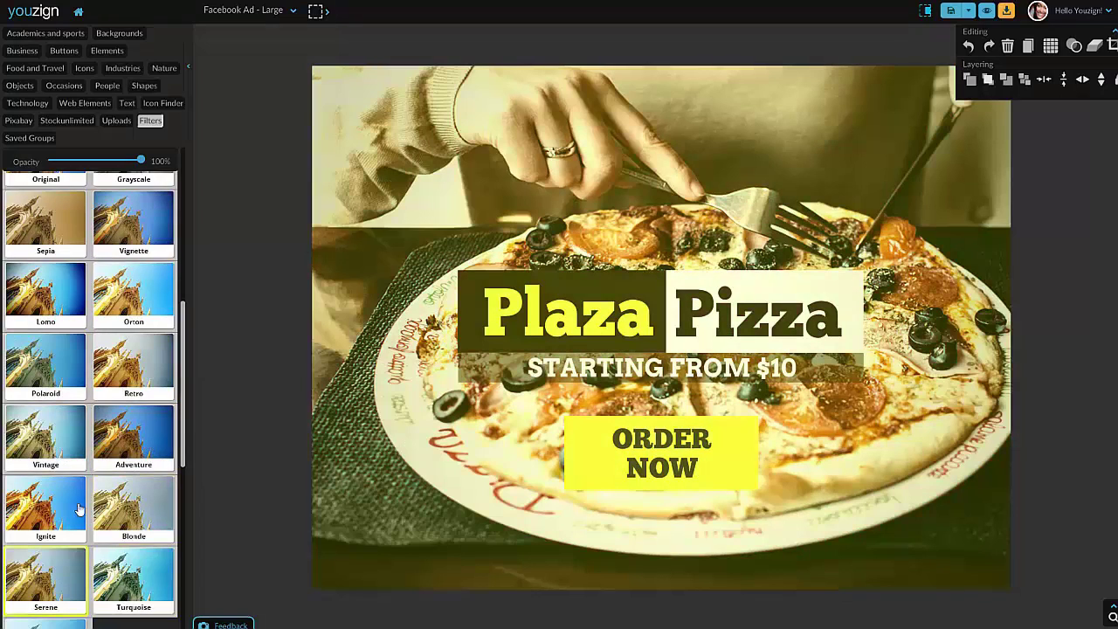
pyautogui.scroll(1, 68, 319)
pyautogui.click(53, 193)
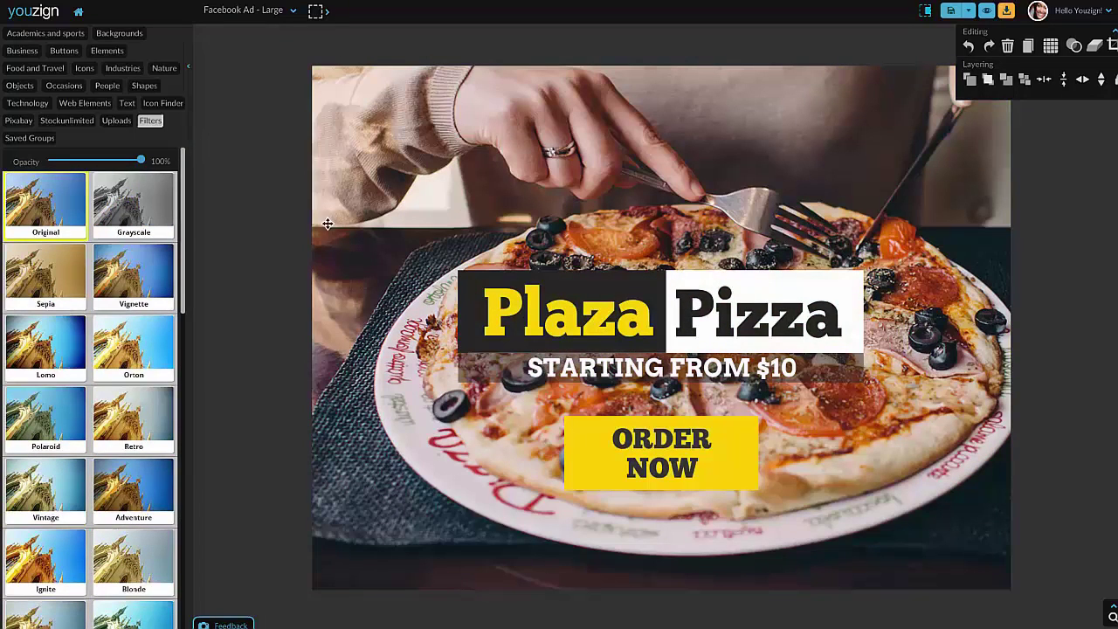
# Replace the yellow "Plaza" text in the headline with "MC".
pyautogui.click(609, 316)
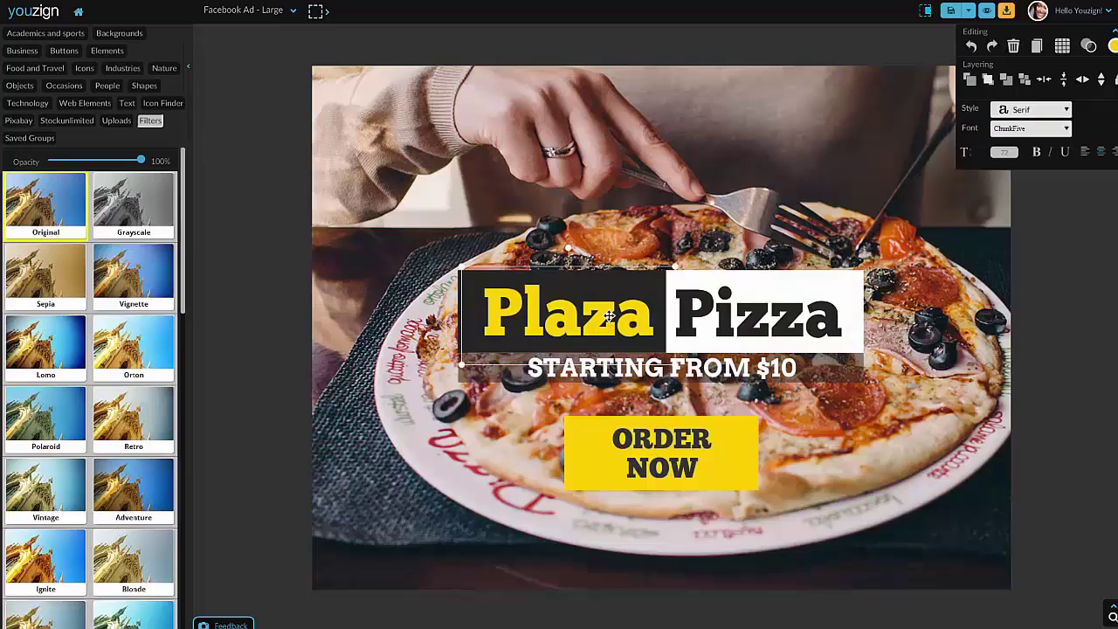
pyautogui.moveTo(588, 313)
pyautogui.mouseDown()
pyautogui.moveTo(632, 127)
pyautogui.moveTo(594, 310)
pyautogui.mouseUp()
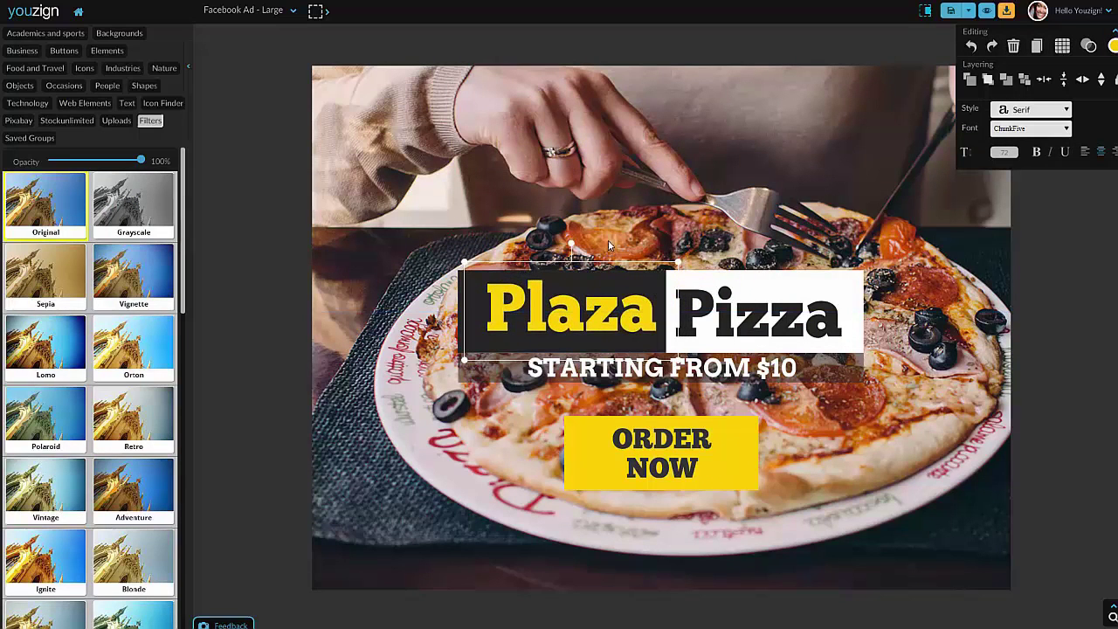
pyautogui.doubleClick(588, 320)
pyautogui.write('MC')
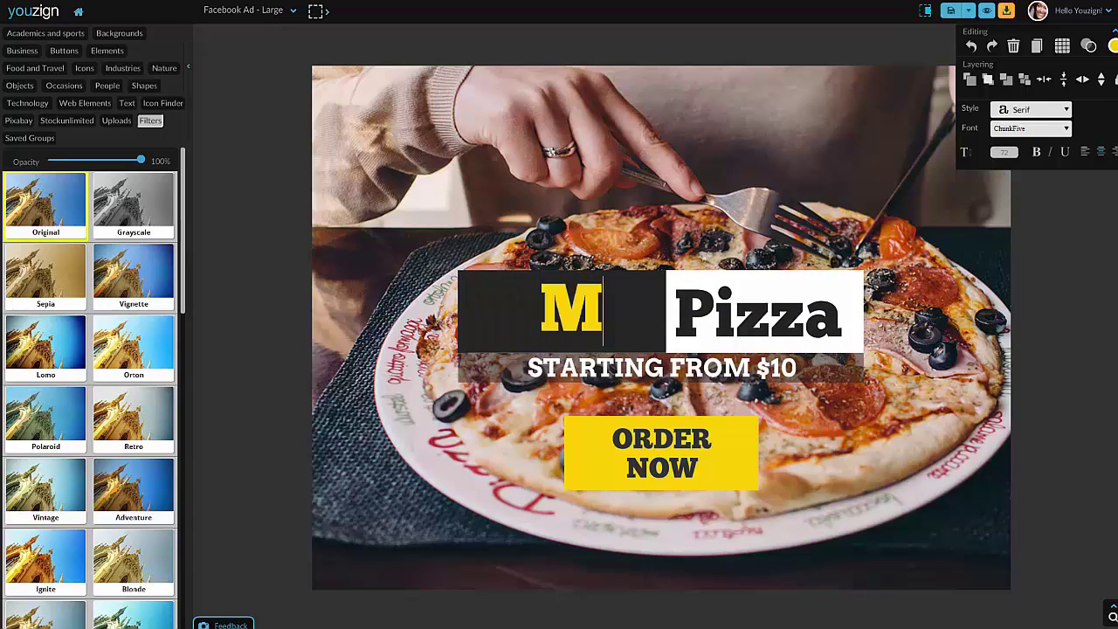
pyautogui.click(648, 226)
# Recolor the "MC" headline text to red.
pyautogui.click(584, 306)
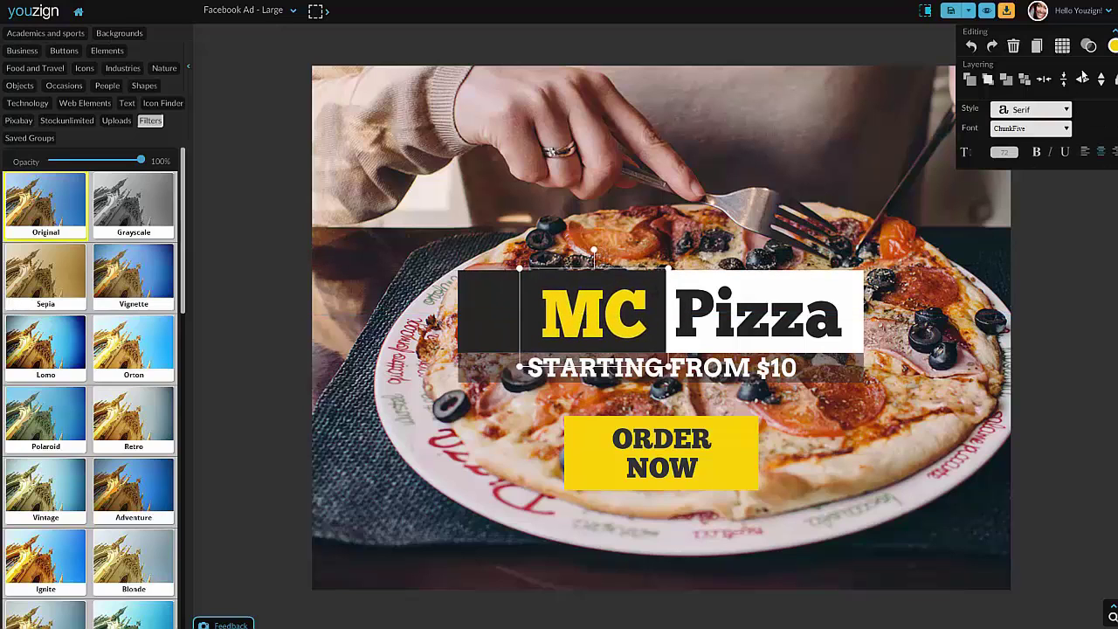
pyautogui.click(1113, 45)
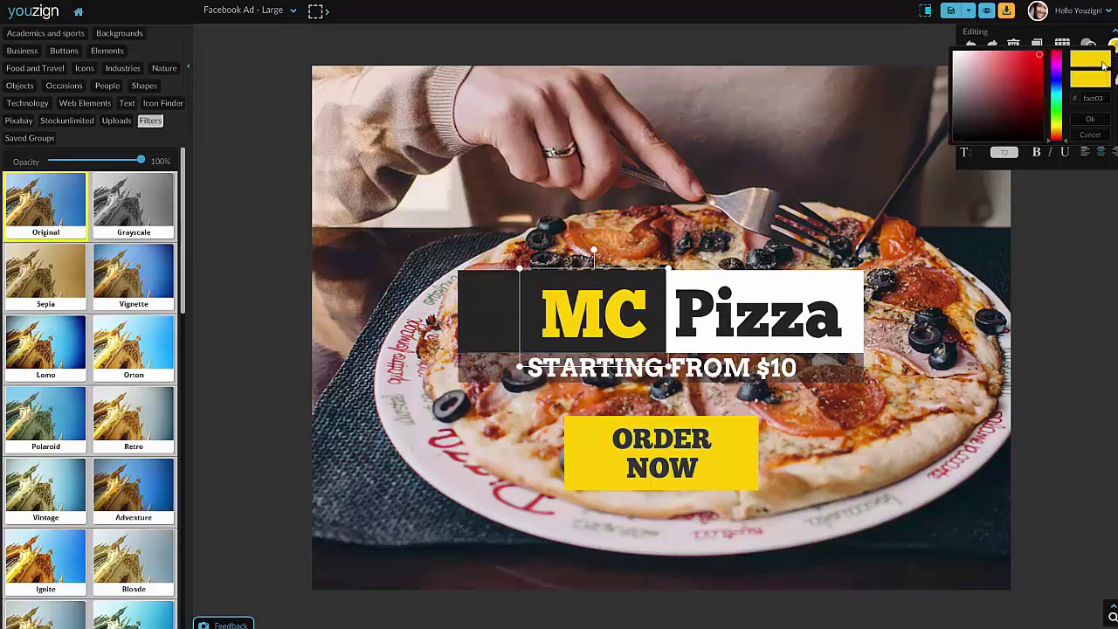
pyautogui.click(1042, 77)
pyautogui.click(1090, 118)
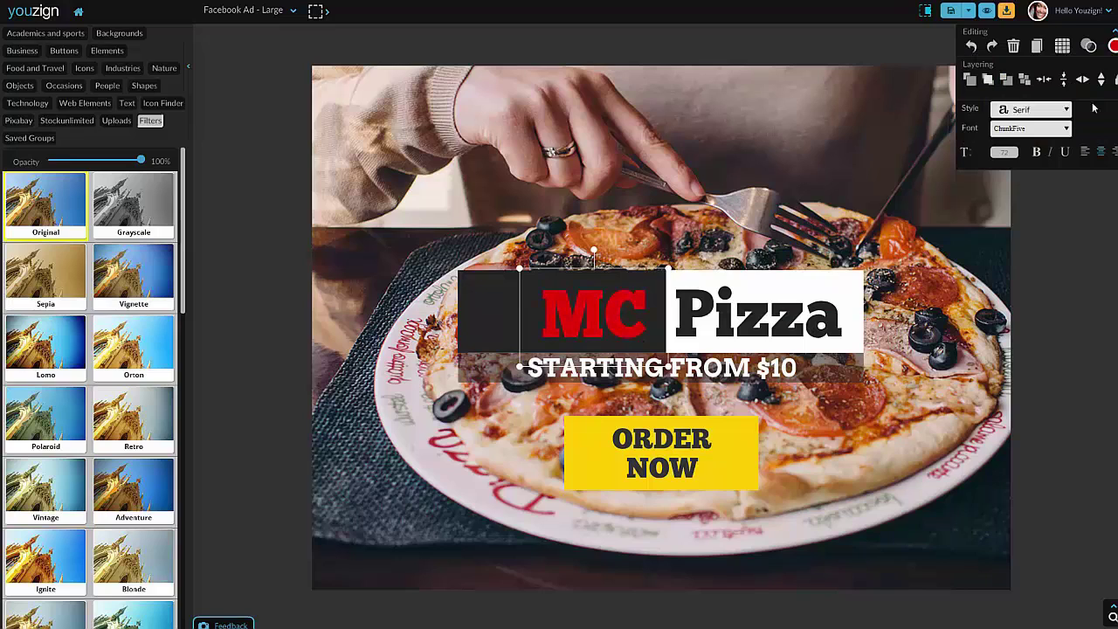
# Try out the opacity adjustment on the "MC" text, and show and hide the alignment grid.
pyautogui.click(1089, 47)
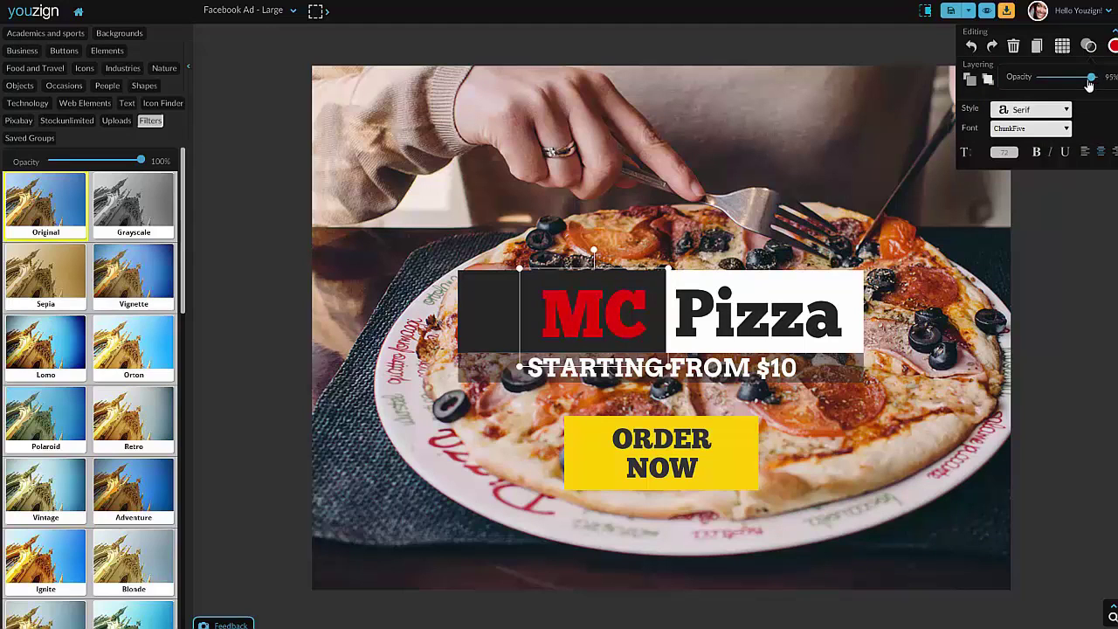
pyautogui.moveTo(1097, 78)
pyautogui.mouseDown()
pyautogui.moveTo(1067, 83)
pyautogui.moveTo(1108, 85)
pyautogui.mouseUp()
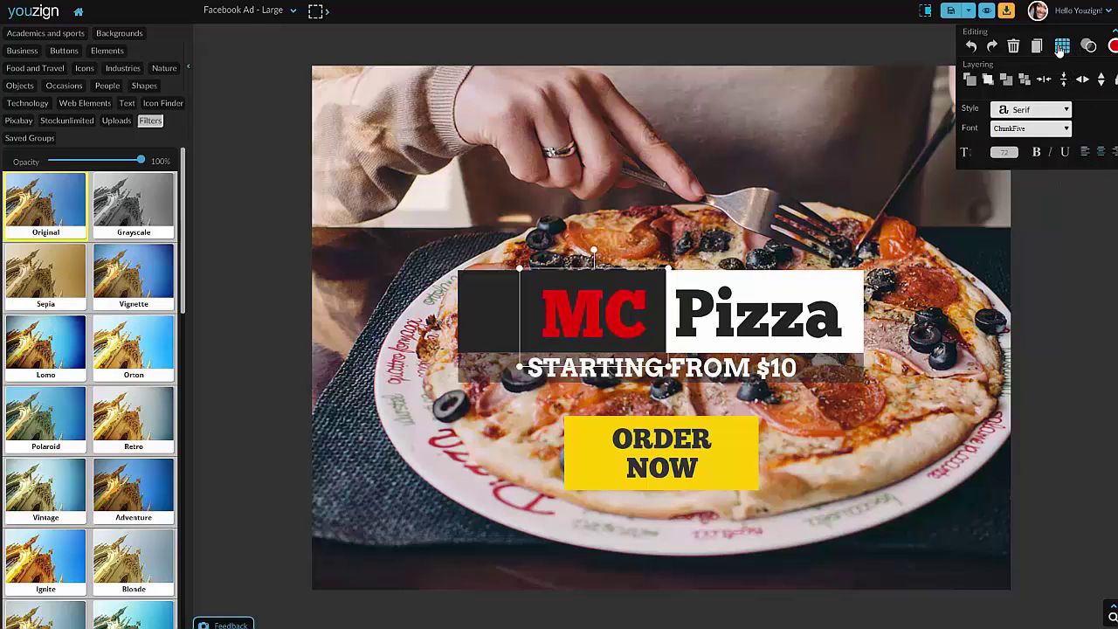
pyautogui.click(1062, 46)
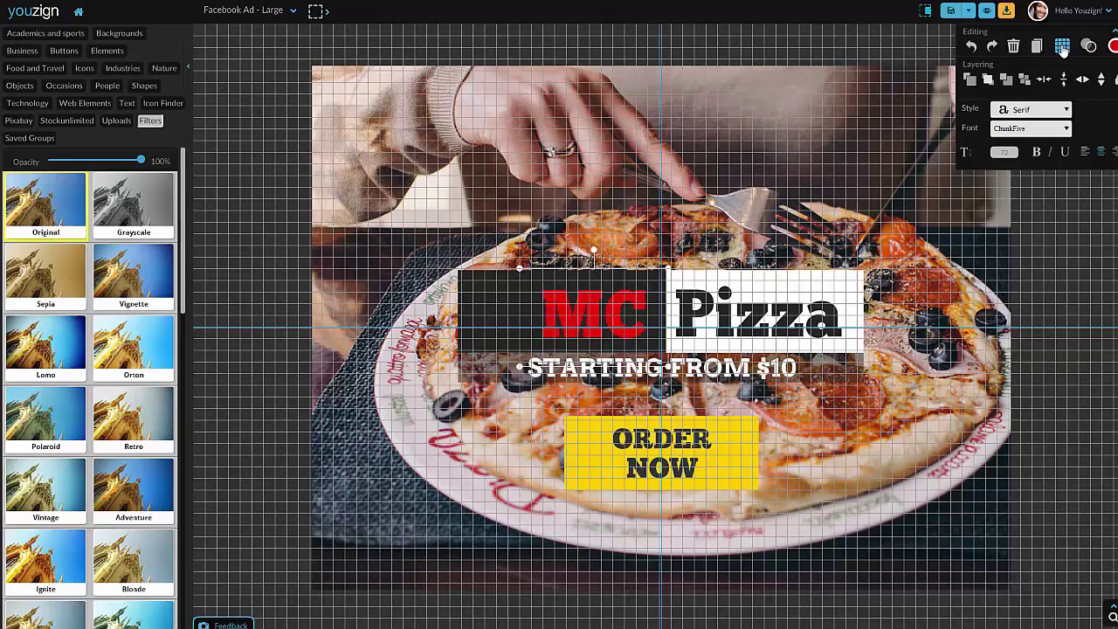
pyautogui.click(1063, 48)
# Duplicate the red "MC" text, shift the copy slightly upward and delete it.
pyautogui.click(1039, 55)
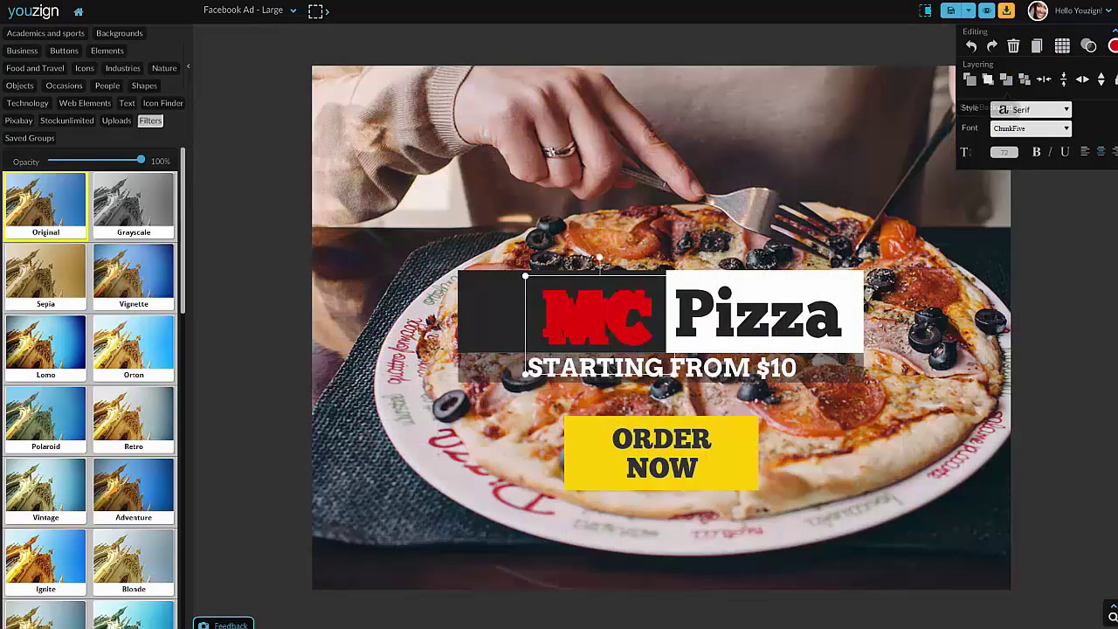
pyautogui.moveTo(612, 325); pyautogui.dragTo(604, 280)
pyautogui.press('Delete')
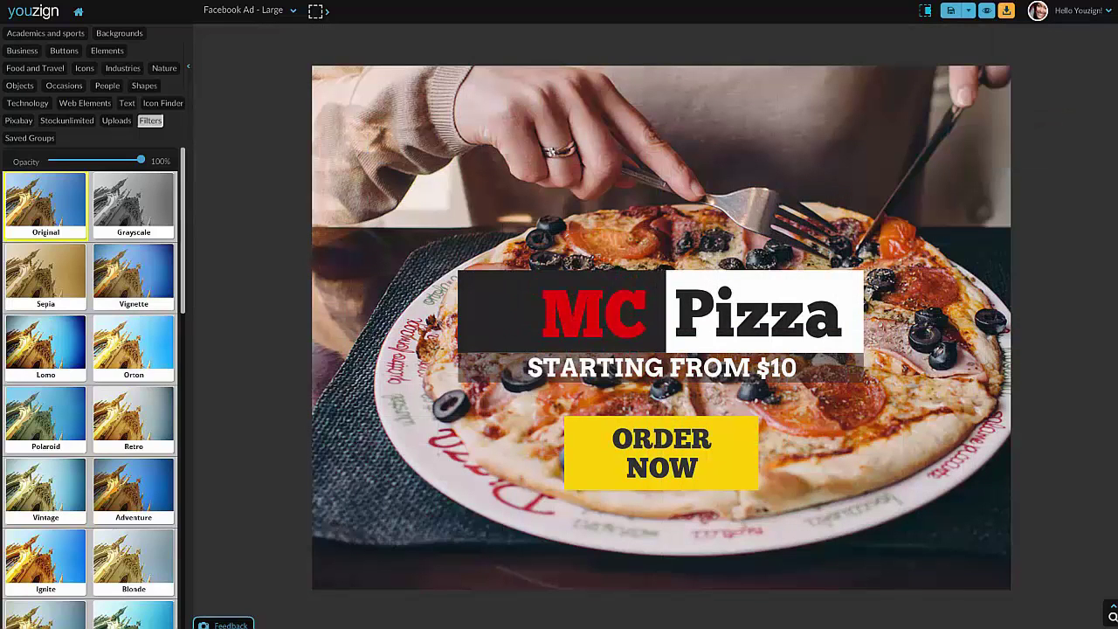
# Select the "MC" text and try undoing and redoing the most recent edits.
pyautogui.click(579, 321)
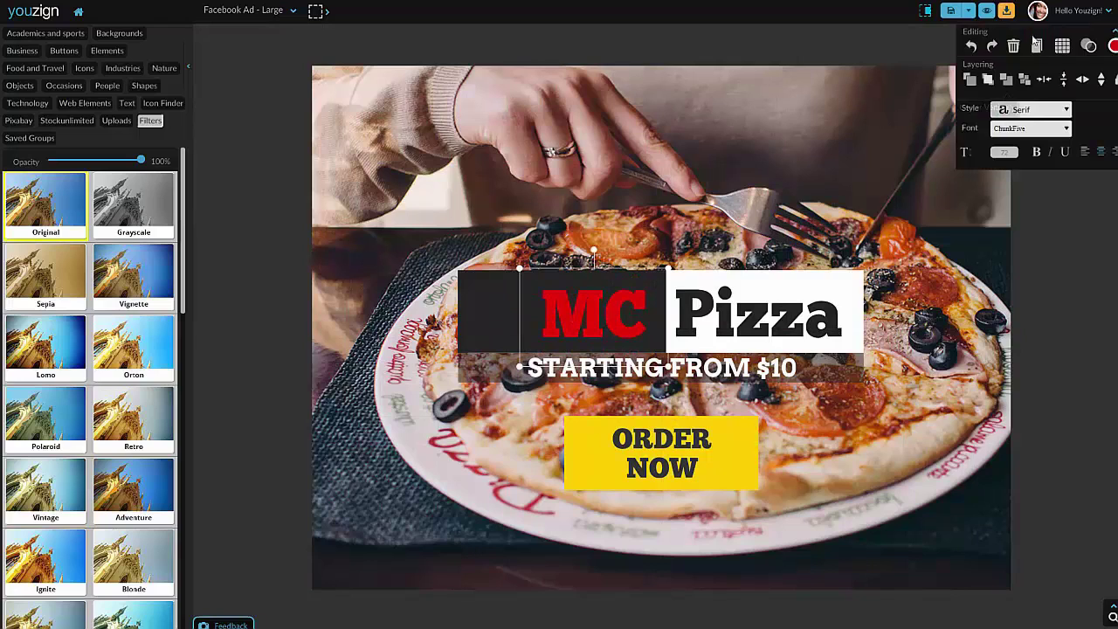
pyautogui.click(974, 46)
pyautogui.click(975, 45)
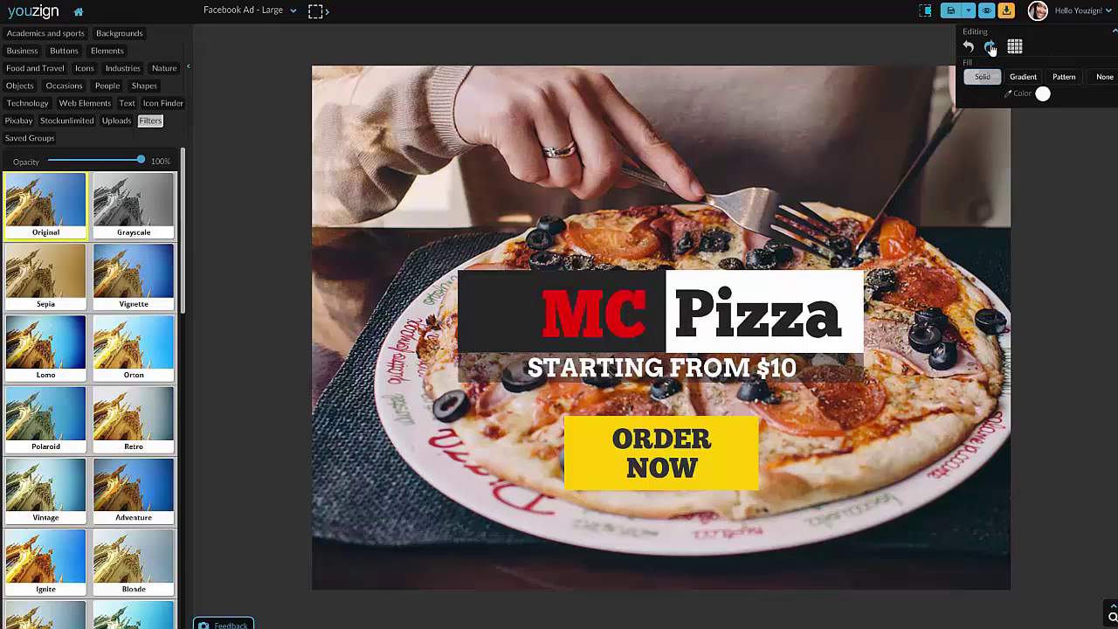
# Center the "Pizza" text horizontally on the canvas and try to undo the alignment.
pyautogui.click(761, 280)
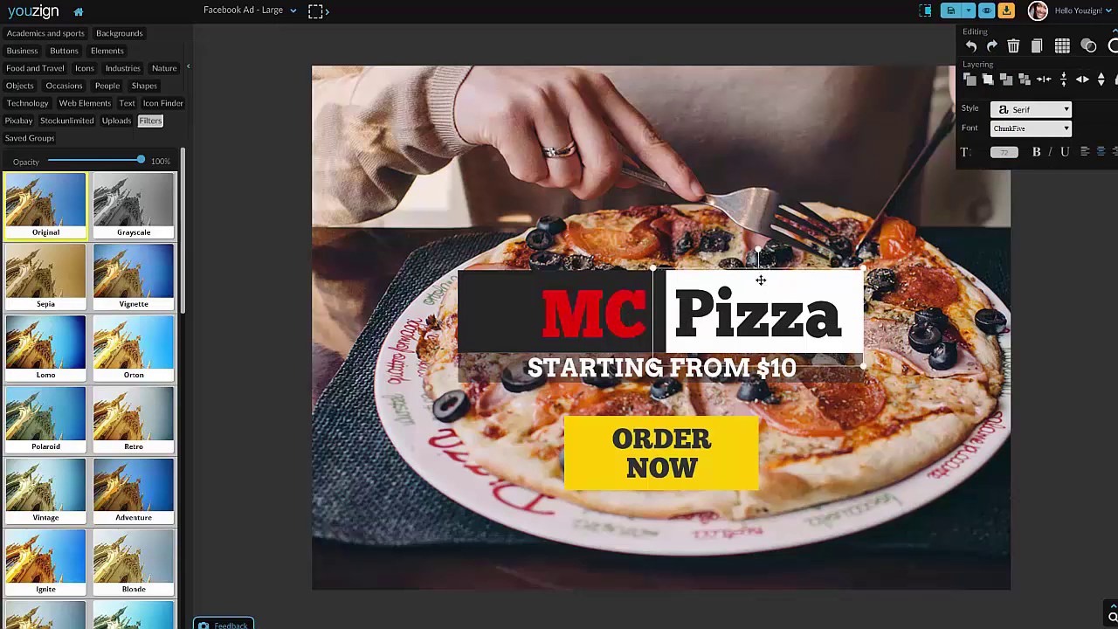
pyautogui.click(1048, 82)
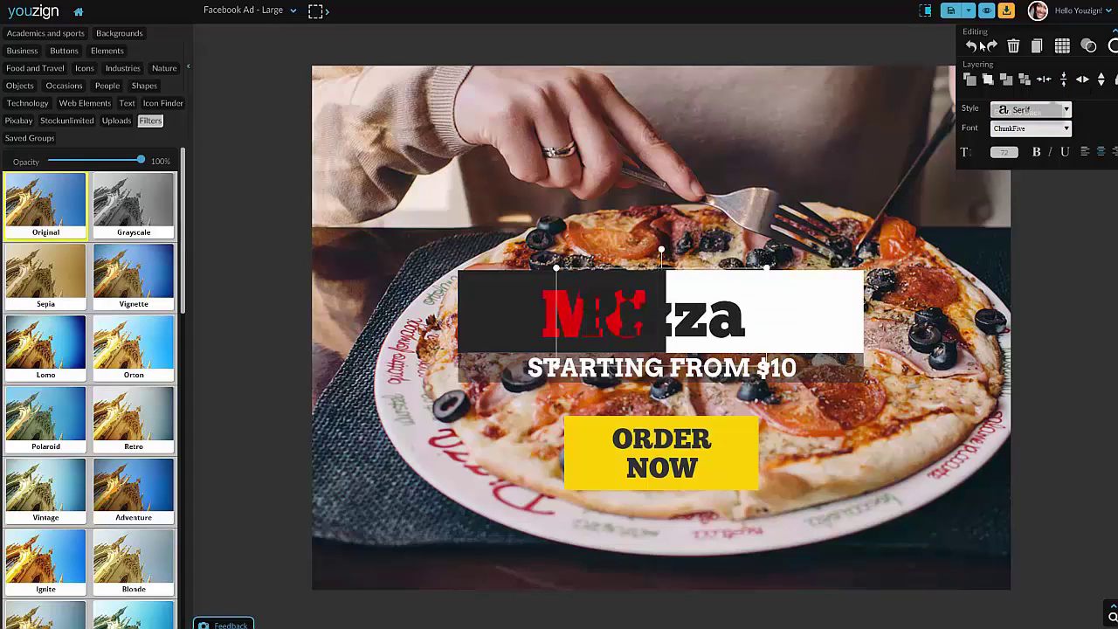
pyautogui.click(974, 47)
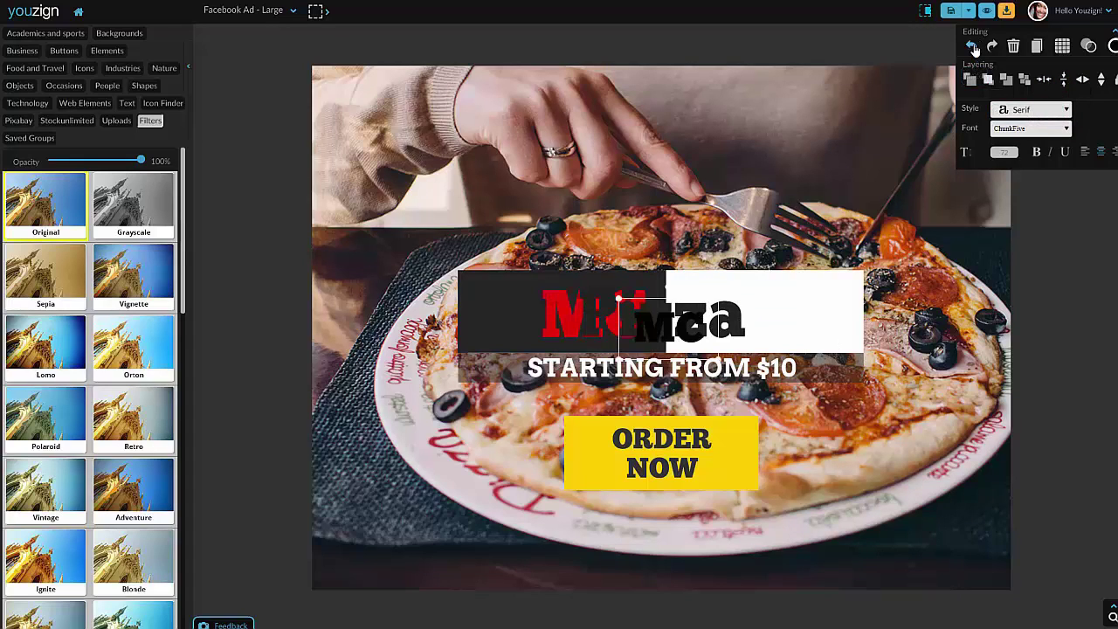
pyautogui.click(836, 298)
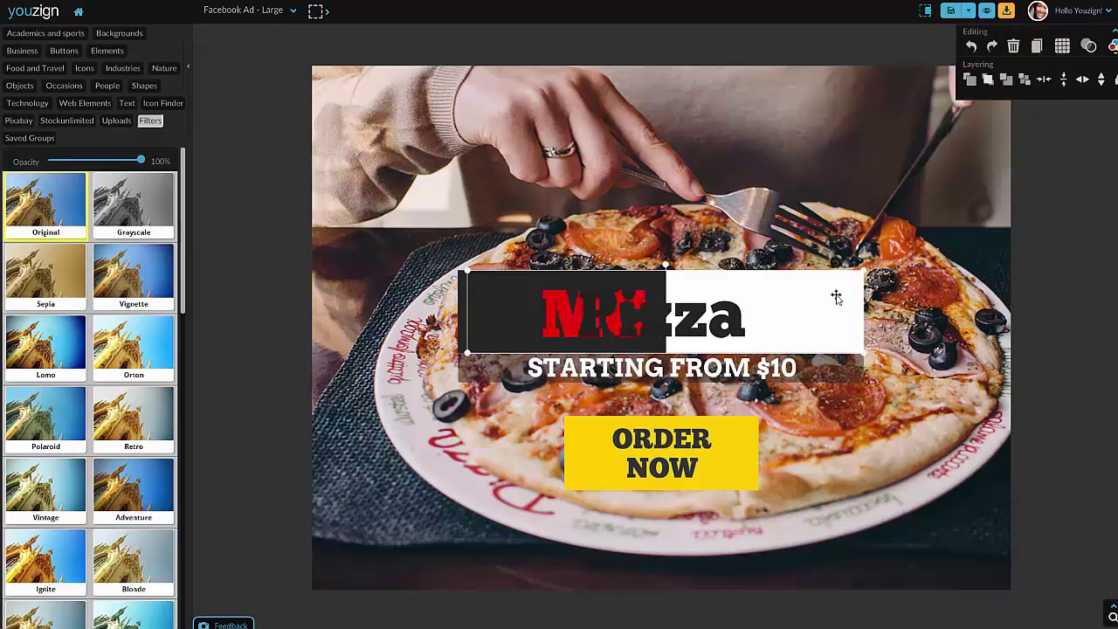
pyautogui.click(665, 483)
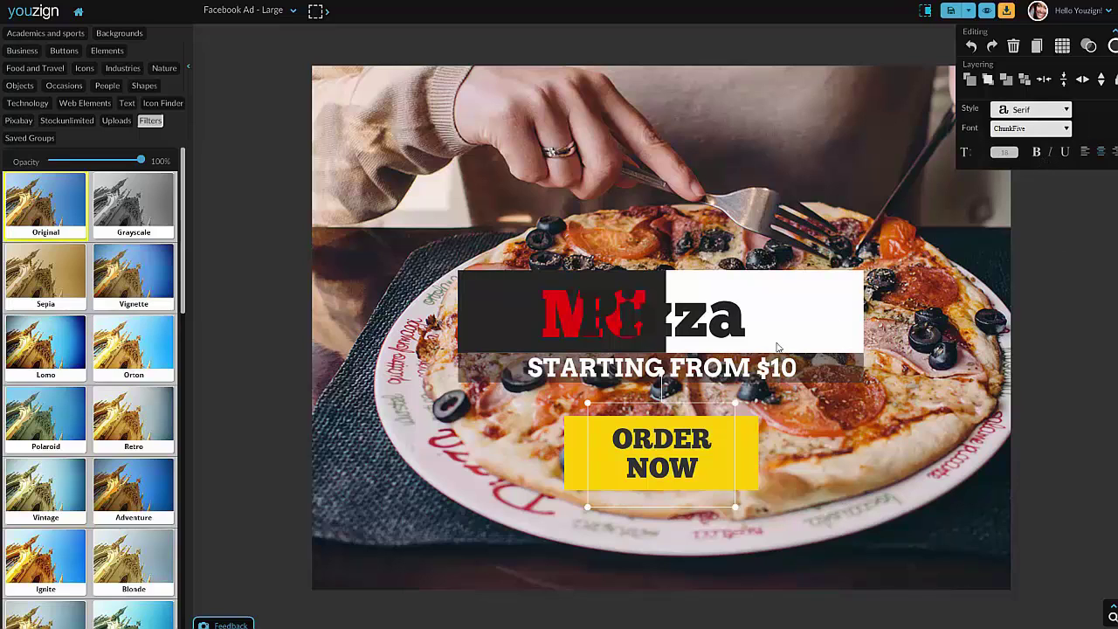
pyautogui.click(736, 371)
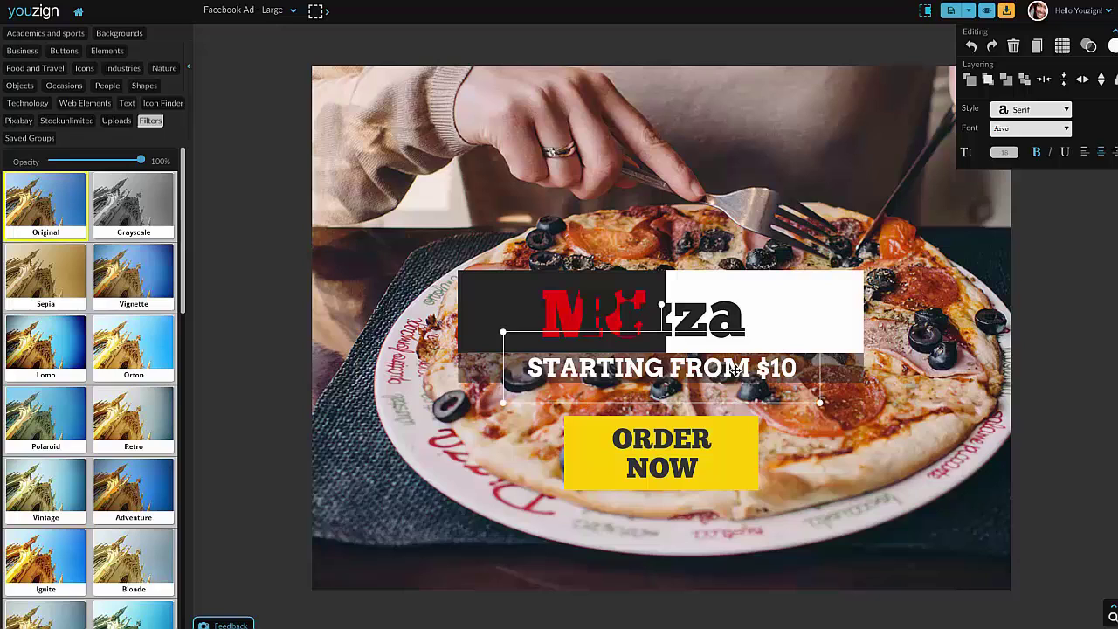
# Move the "Pizza" text onto the white panel beside the red "MC" text and deselect it.
pyautogui.click(595, 310)
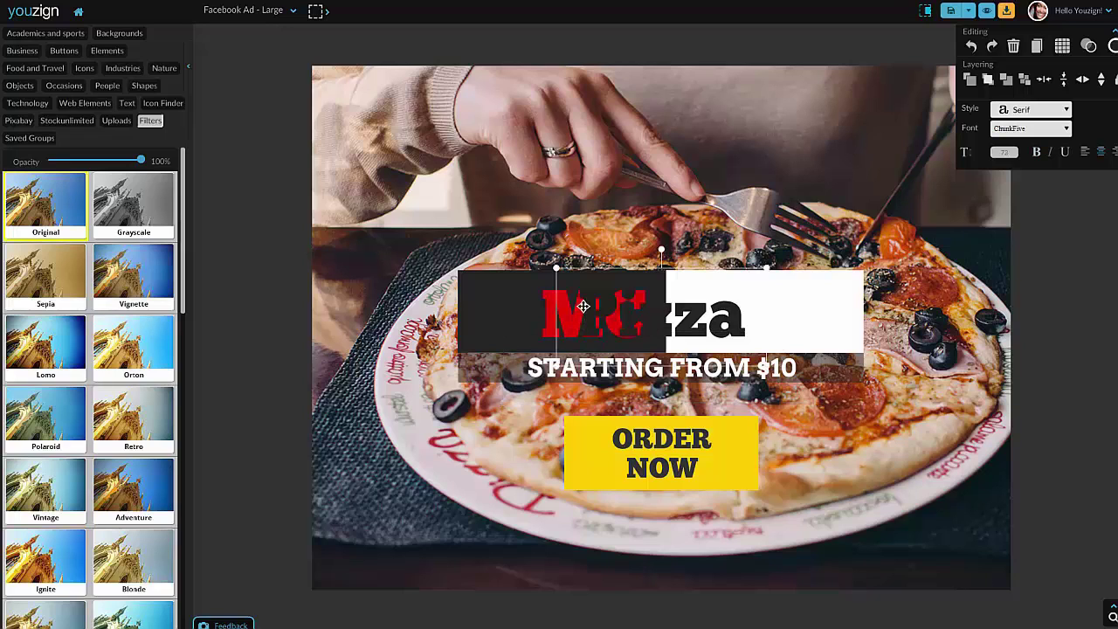
pyautogui.moveTo(616, 316); pyautogui.dragTo(741, 319)
pyautogui.click(603, 216)
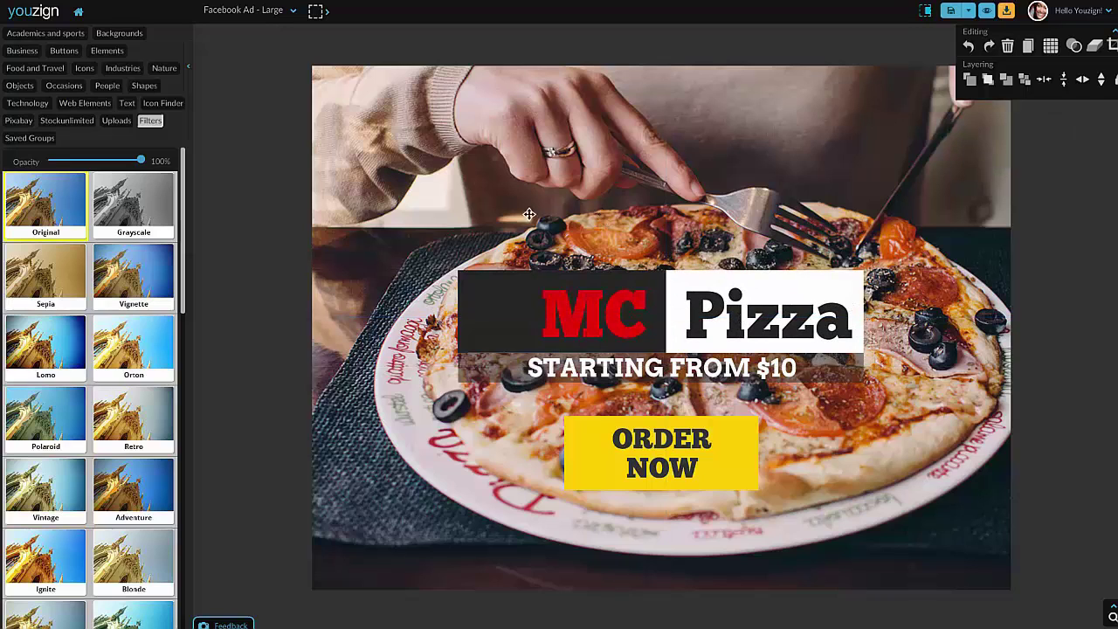
pyautogui.click(244, 84)
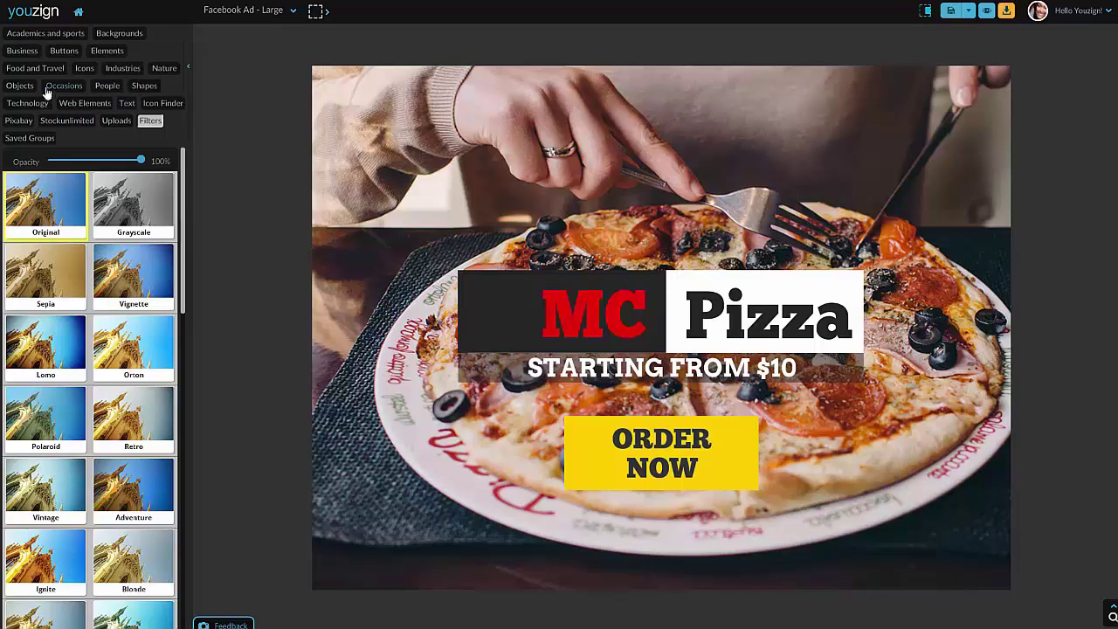
# Browse the Backgrounds library and add the photo of an iMac on a wooden desk against a gray brick wall.
pyautogui.click(113, 39)
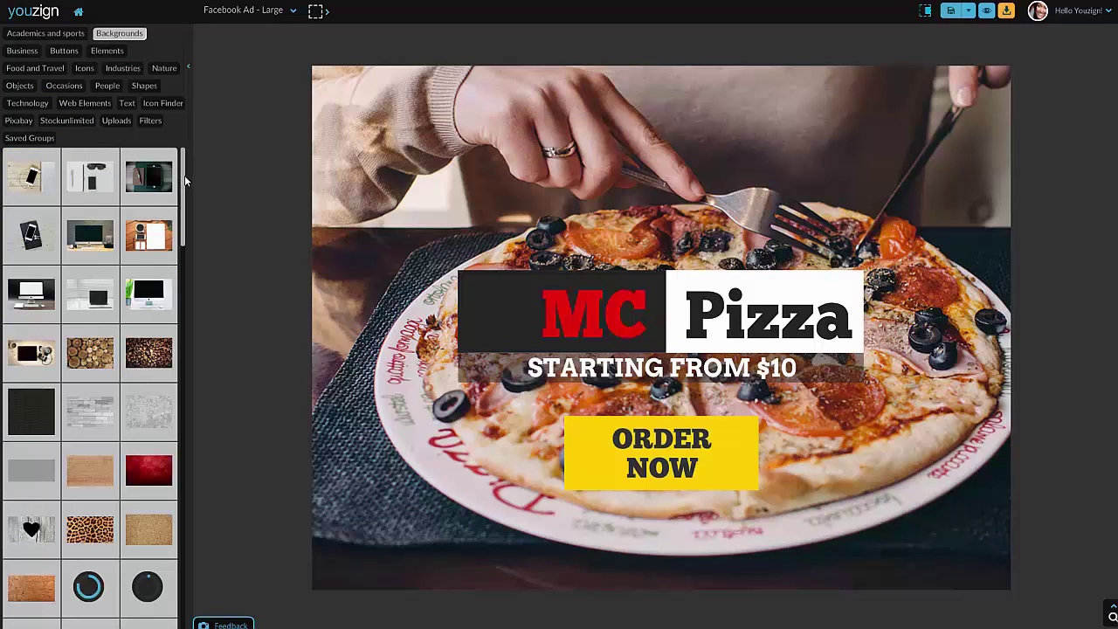
pyautogui.moveTo(185, 179); pyautogui.dragTo(185, 182)
pyautogui.scroll(-1, 184, 178)
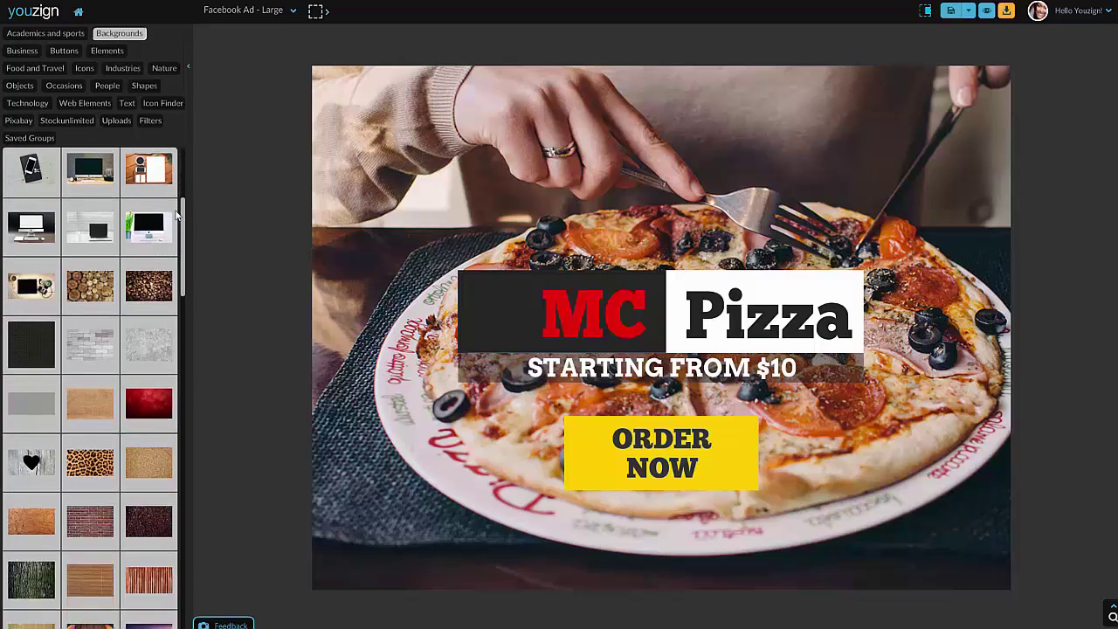
pyautogui.scroll(1, 176, 172)
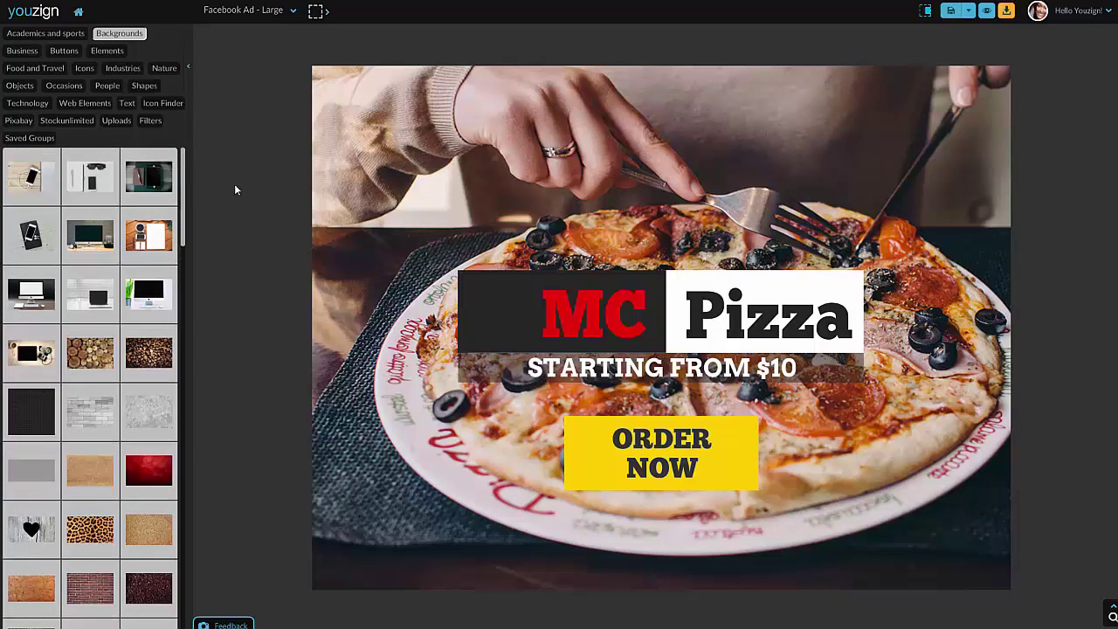
pyautogui.click(96, 240)
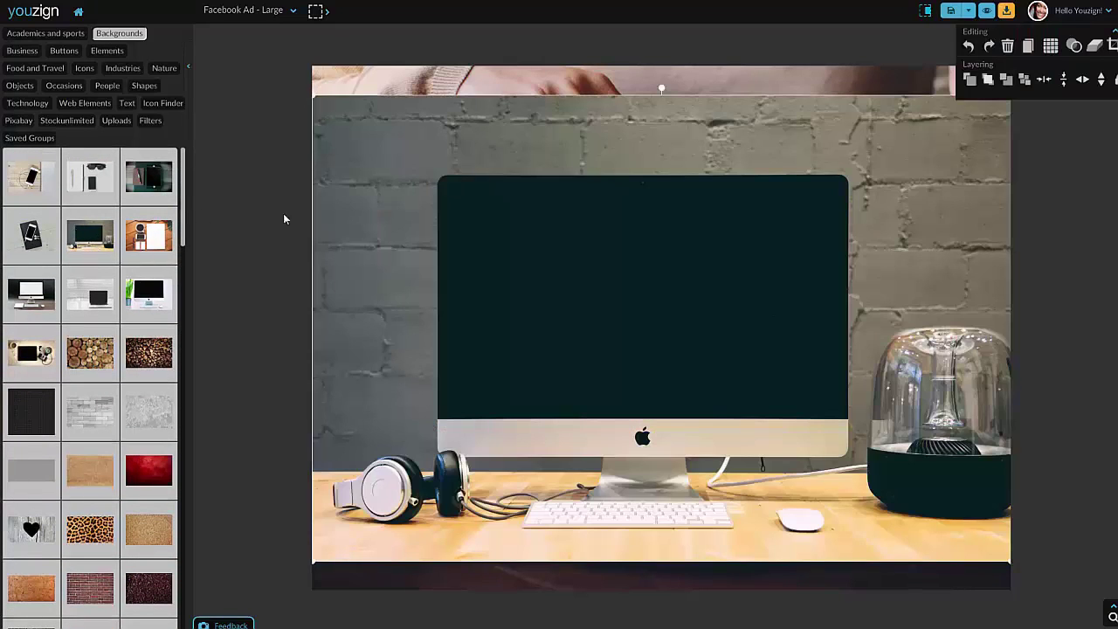
# Enlarge and reposition the iMac desk photo so that it covers the whole canvas.
pyautogui.moveTo(594, 307); pyautogui.dragTo(585, 274)
pyautogui.moveTo(1003, 526); pyautogui.dragTo(1114, 595)
pyautogui.moveTo(841, 436); pyautogui.dragTo(812, 435)
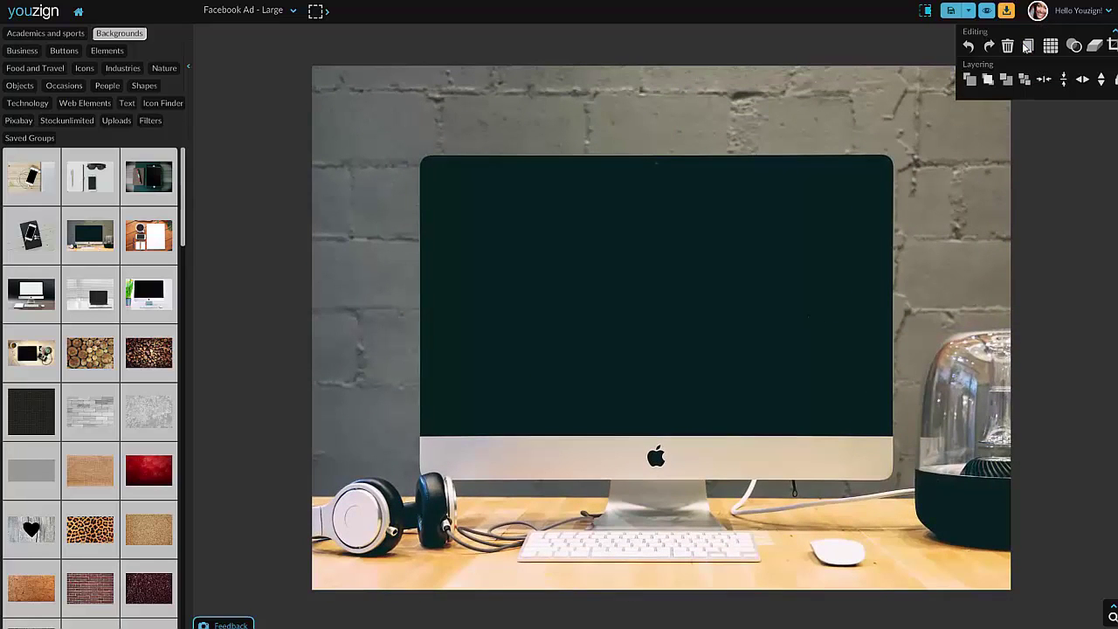
# Send the iMac desk photo backward through the layers until it sits behind the pizza photo.
pyautogui.click(1006, 85)
pyautogui.click(1006, 85)
pyautogui.click(1006, 86)
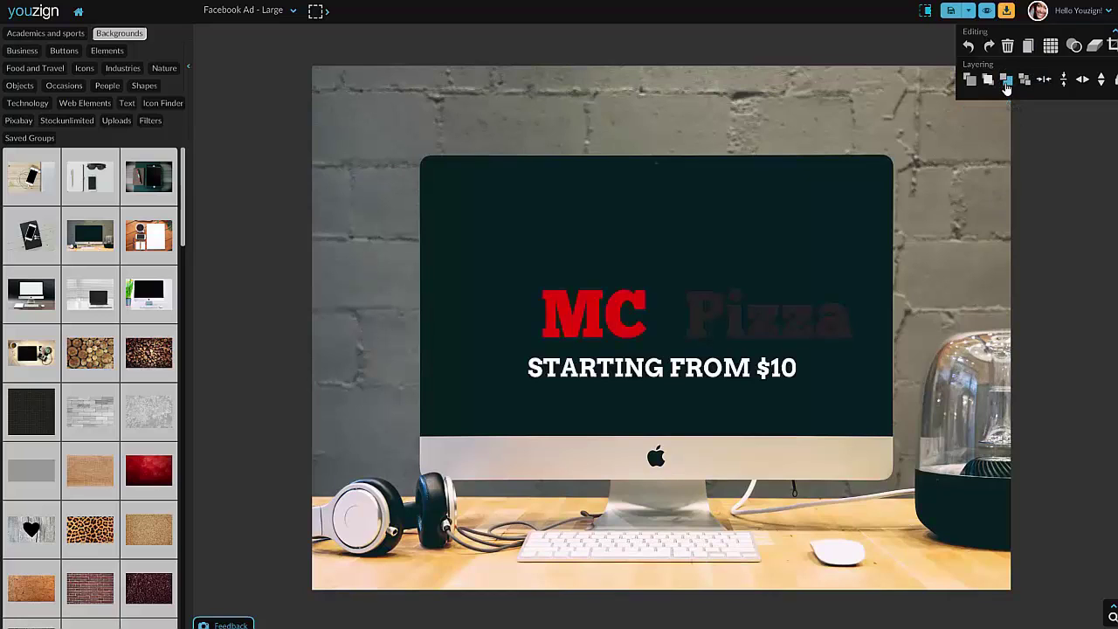
pyautogui.click(1006, 85)
pyautogui.click(1006, 86)
pyautogui.click(1007, 86)
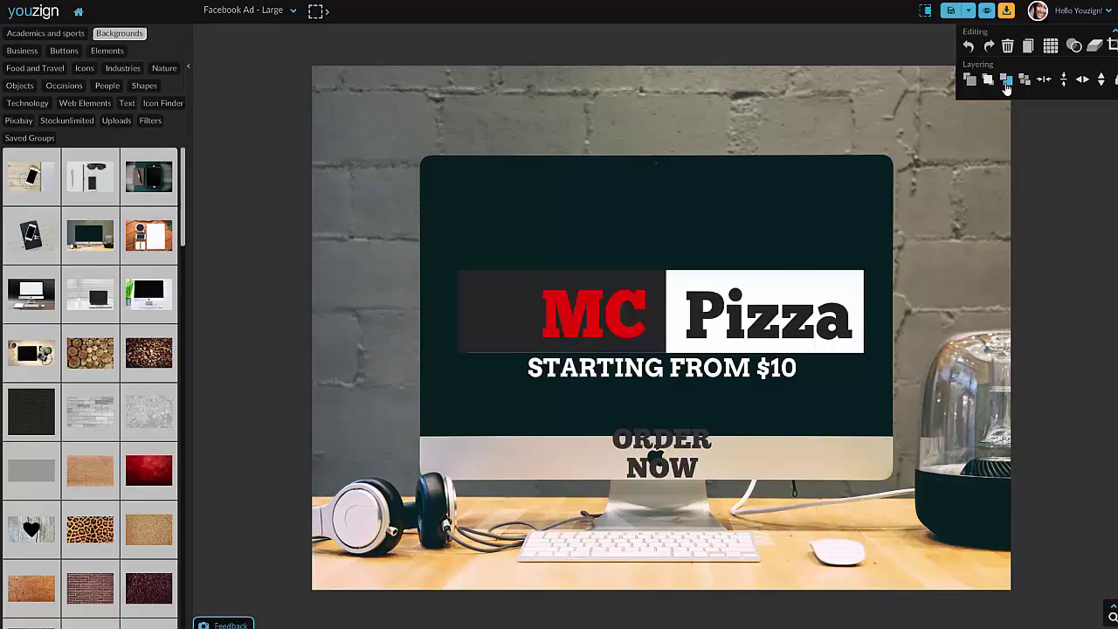
pyautogui.click(1007, 86)
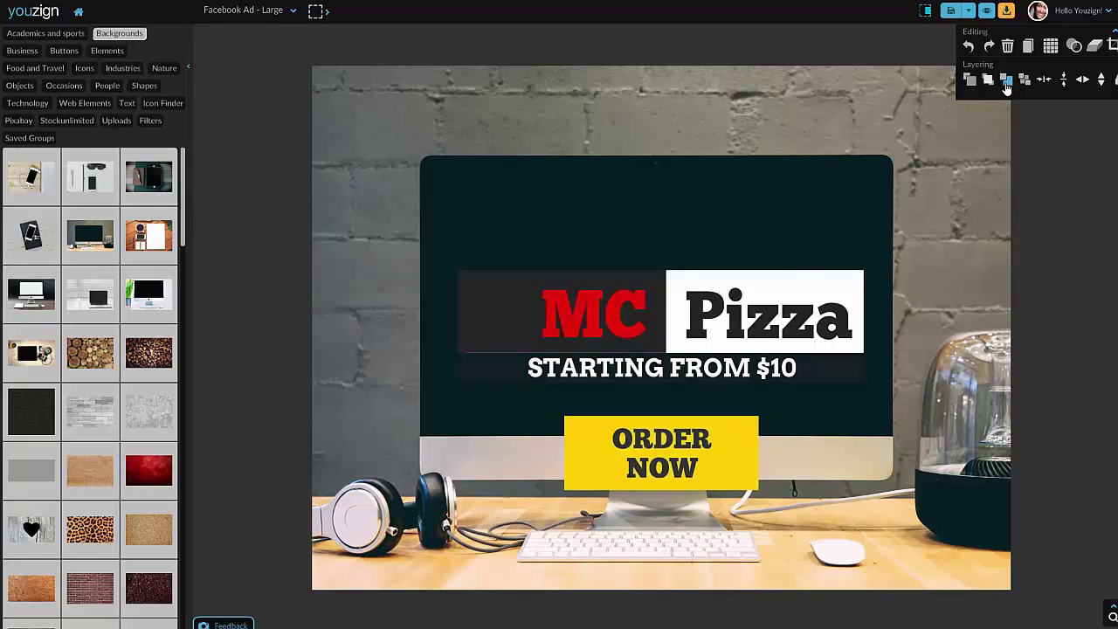
pyautogui.click(1006, 86)
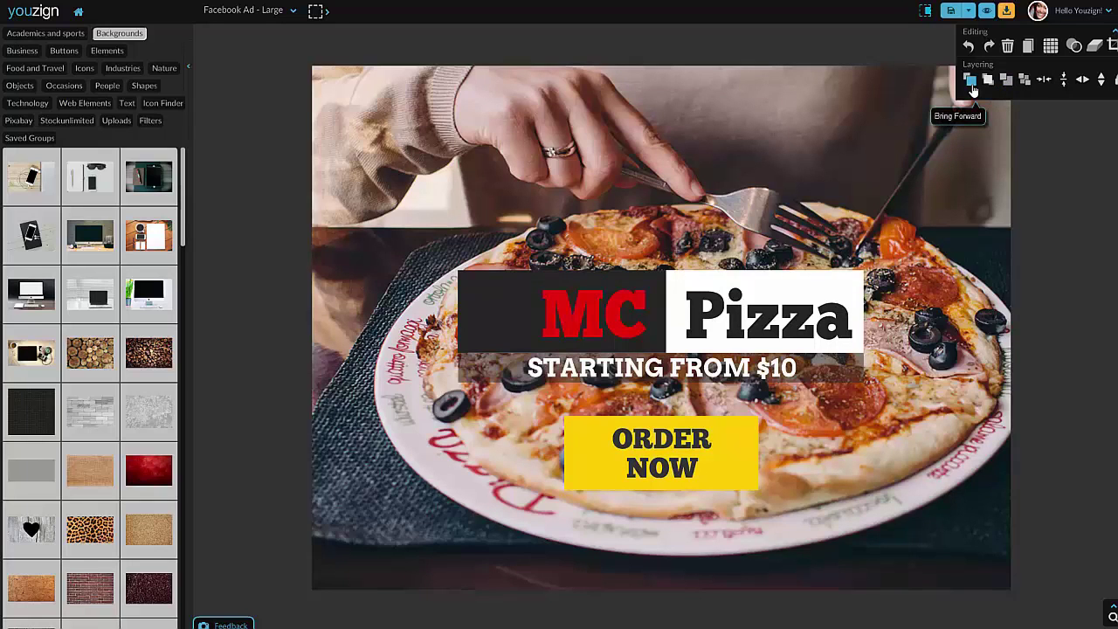
# Delete the pizza photo from the canvas so the iMac desk photo serves as the background.
pyautogui.click(798, 193)
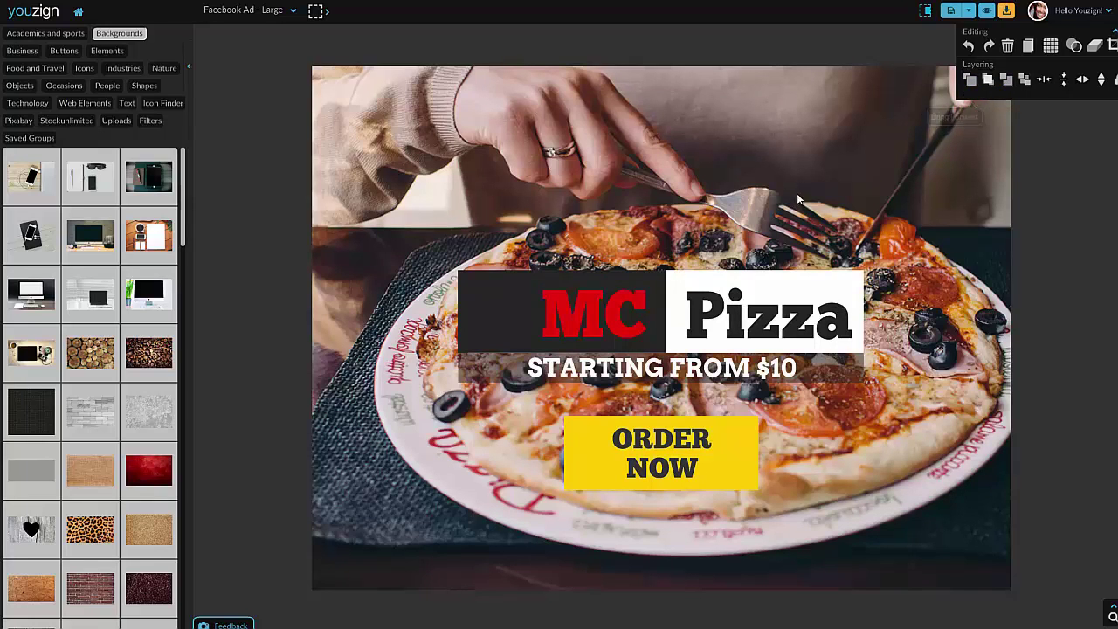
pyautogui.press('Delete')
pyautogui.click(823, 206)
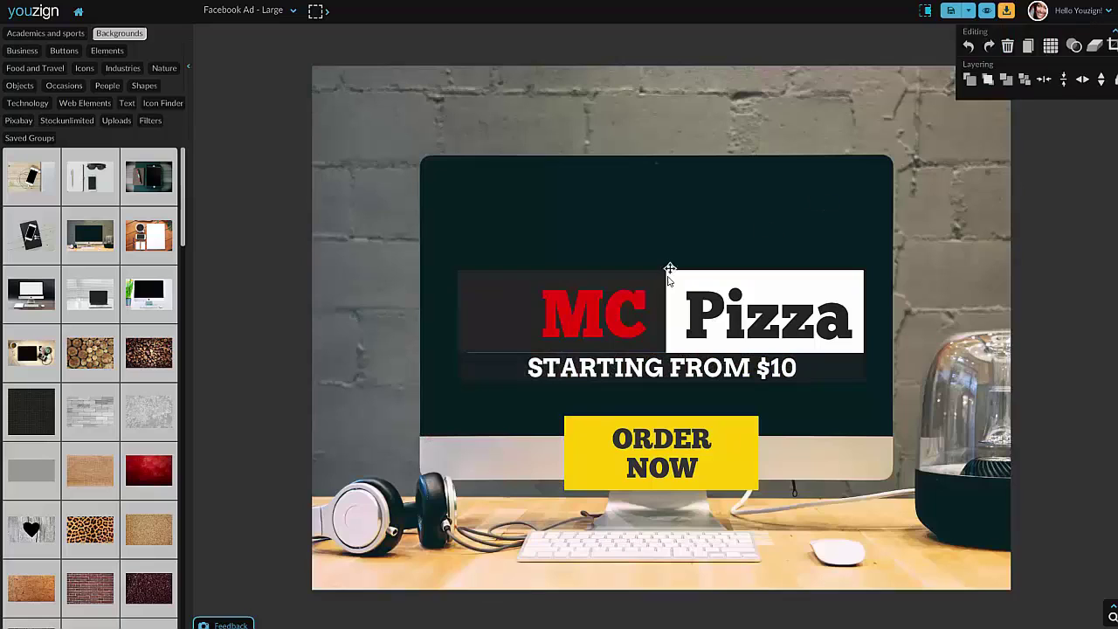
# Delete the dark panel and the white panel behind the "MC" and "Pizza" texts.
pyautogui.click(495, 321)
pyautogui.press('Delete')
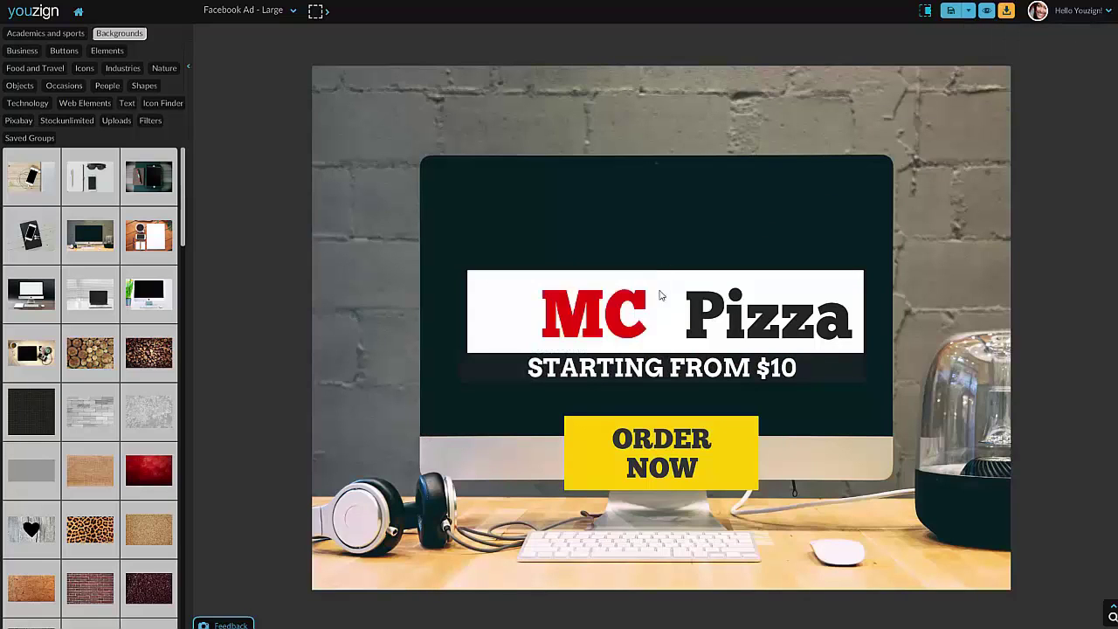
pyautogui.click(663, 280)
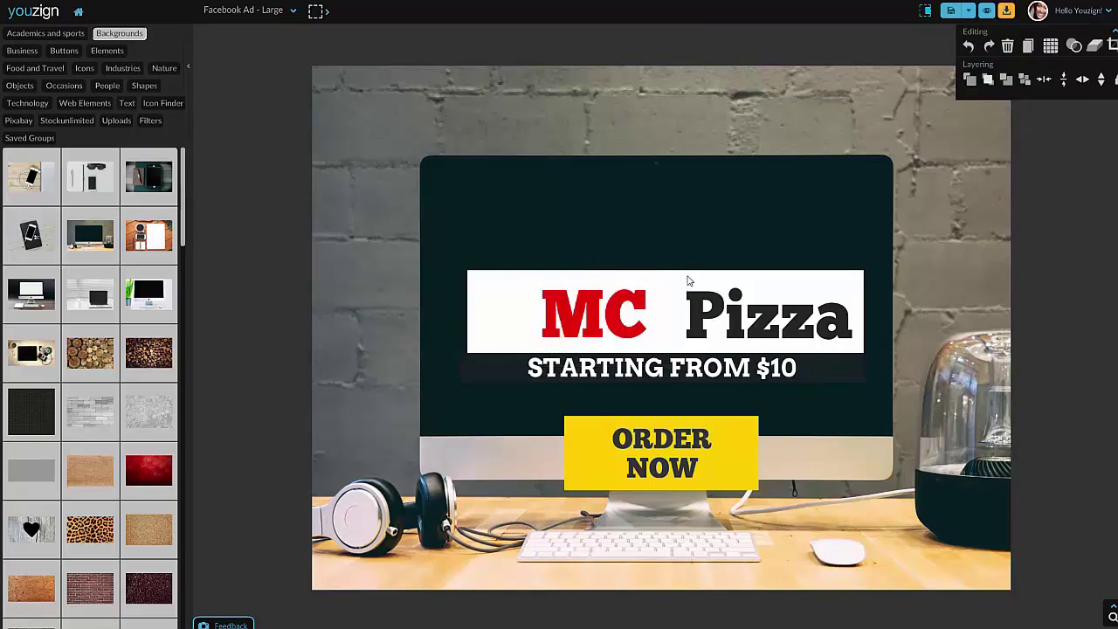
pyautogui.click(687, 275)
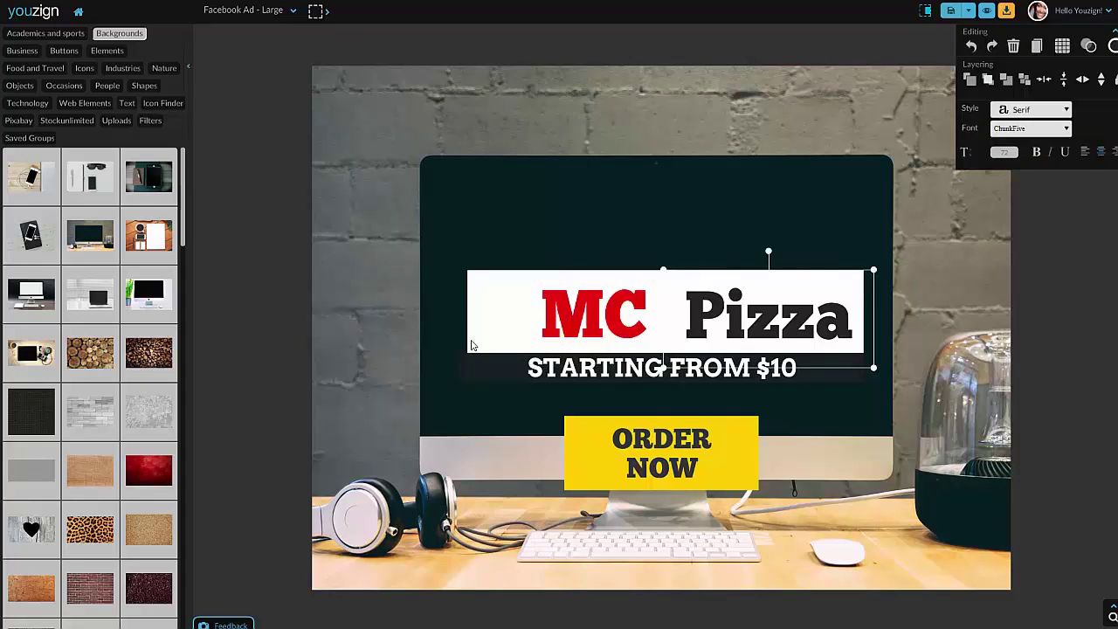
pyautogui.click(472, 342)
pyautogui.press('Delete')
# Move the "MC" and "Pizza" texts up into the upper part of the iMac screen.
pyautogui.click(632, 299)
pyautogui.moveTo(619, 308); pyautogui.dragTo(556, 229)
pyautogui.moveTo(736, 311); pyautogui.dragTo(708, 235)
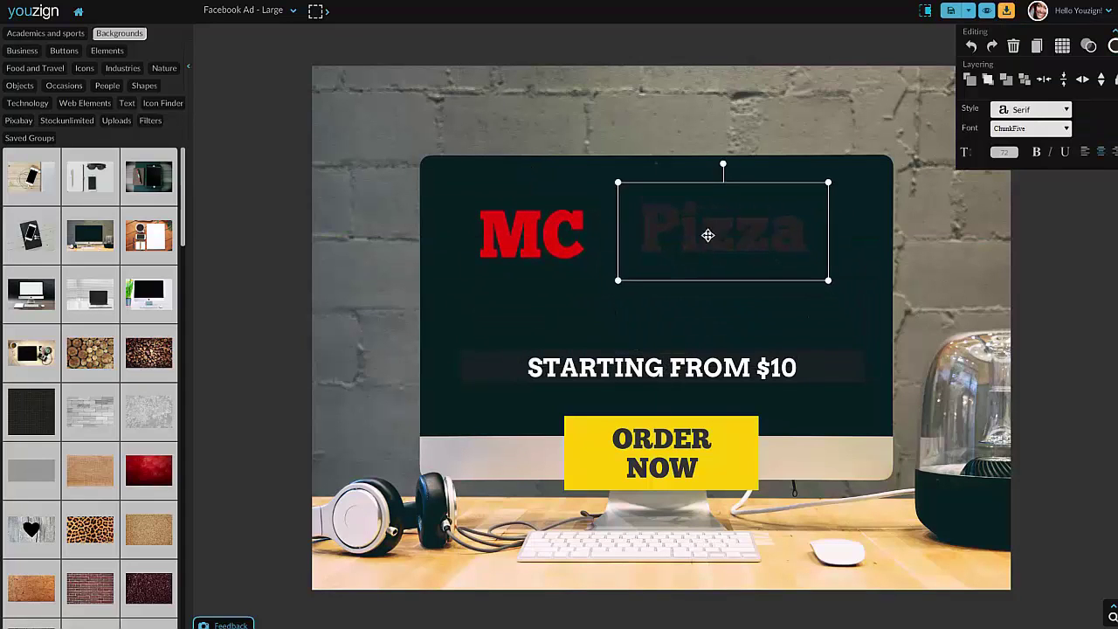
# Replace the "Pizza" text with "Test".
pyautogui.click(554, 246)
pyautogui.click(691, 235)
pyautogui.doubleClick(711, 237)
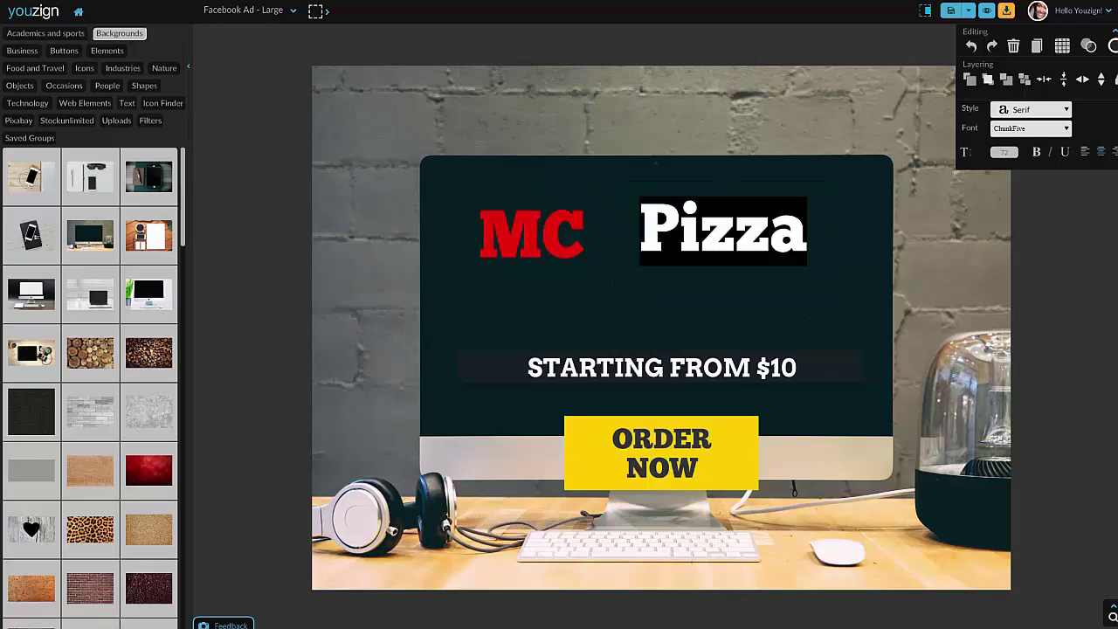
pyautogui.write('Test')
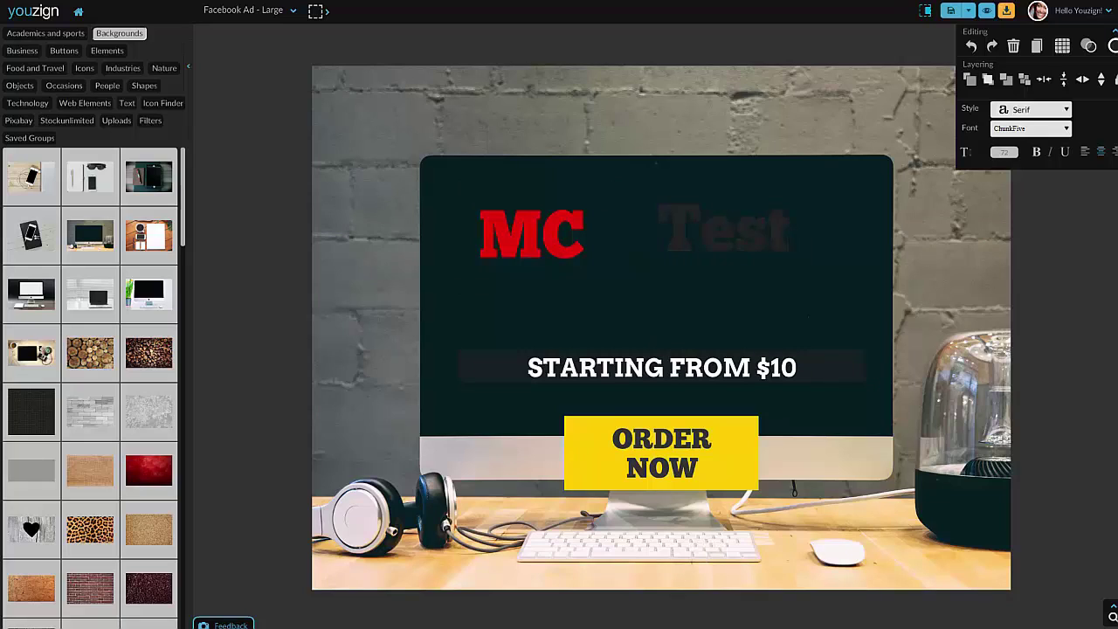
# Set the "Test" text in the Punchline font and color it white (ffffff).
pyautogui.click(1062, 131)
pyautogui.scroll(-2, 1038, 187)
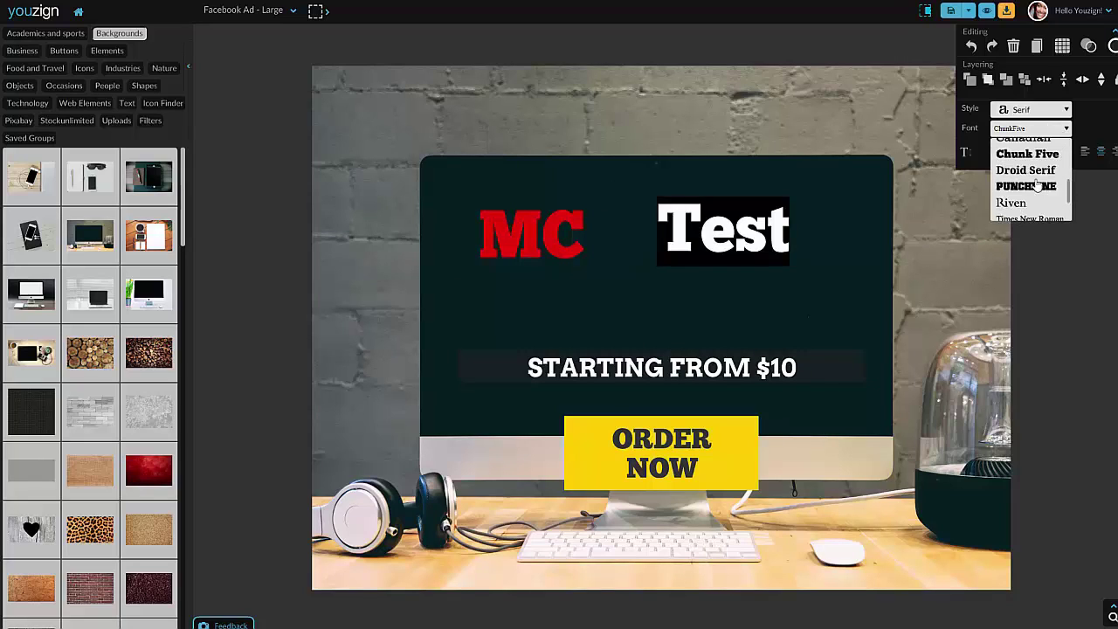
pyautogui.click(1038, 186)
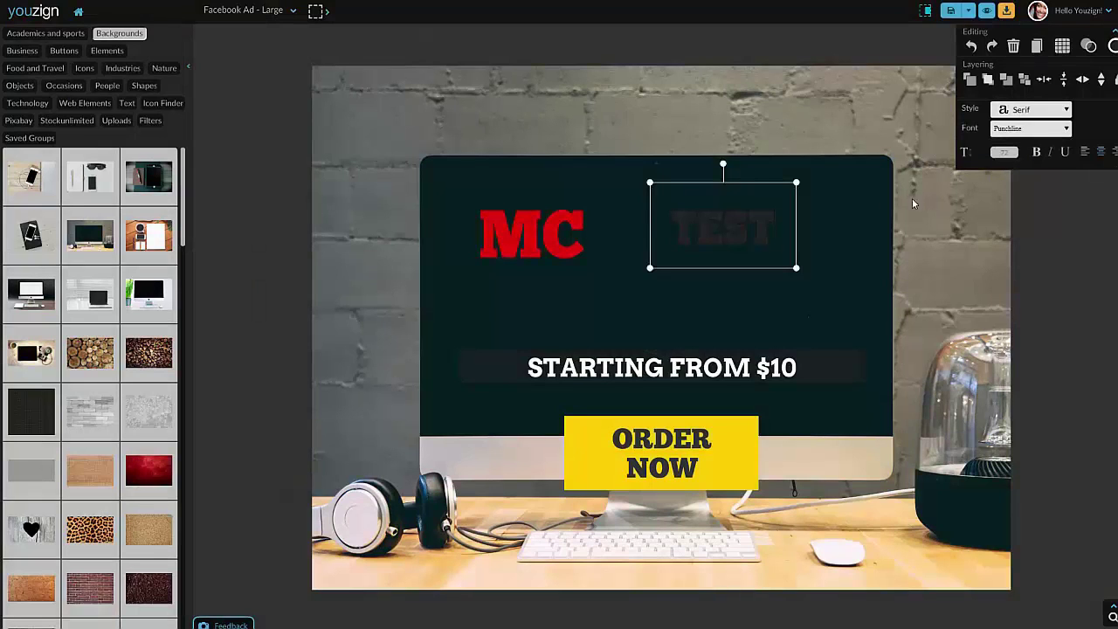
pyautogui.click(1109, 78)
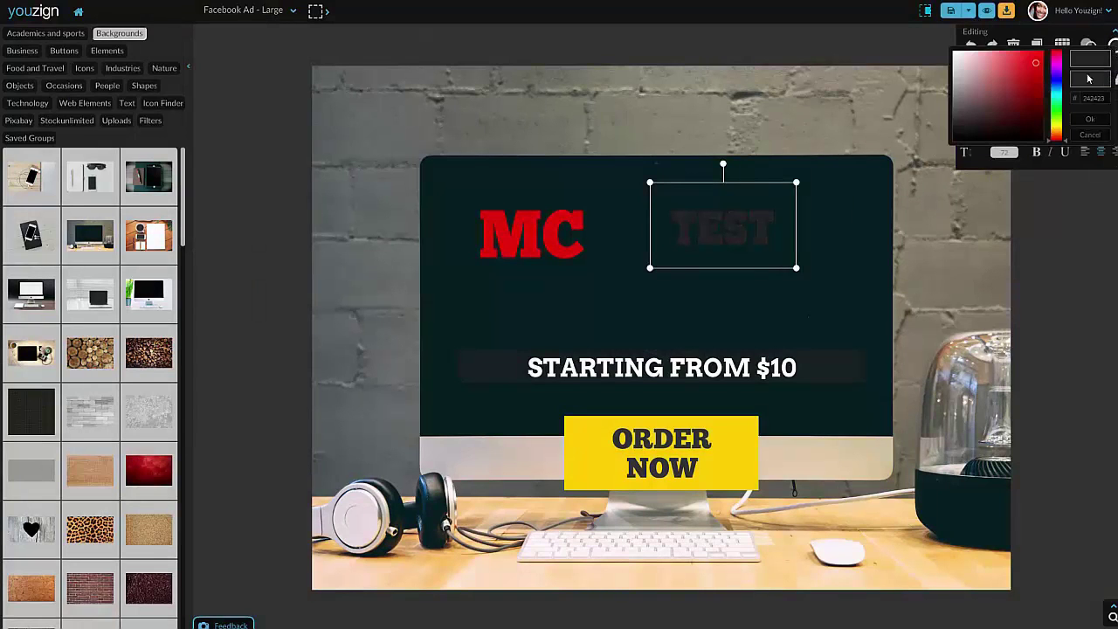
pyautogui.moveTo(1014, 70); pyautogui.dragTo(957, 54)
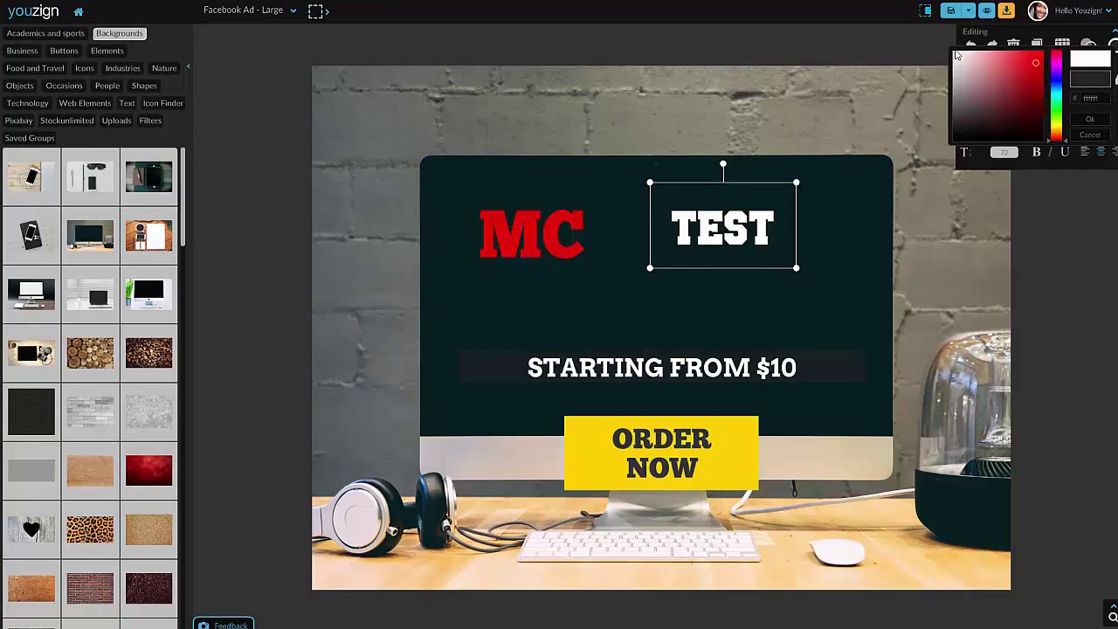
# Bring the "Test" and "MC" texts closer together and nudge "STARTING FROM $10" slightly upward.
pyautogui.moveTo(722, 230); pyautogui.dragTo(704, 245)
pyautogui.moveTo(555, 249); pyautogui.dragTo(580, 257)
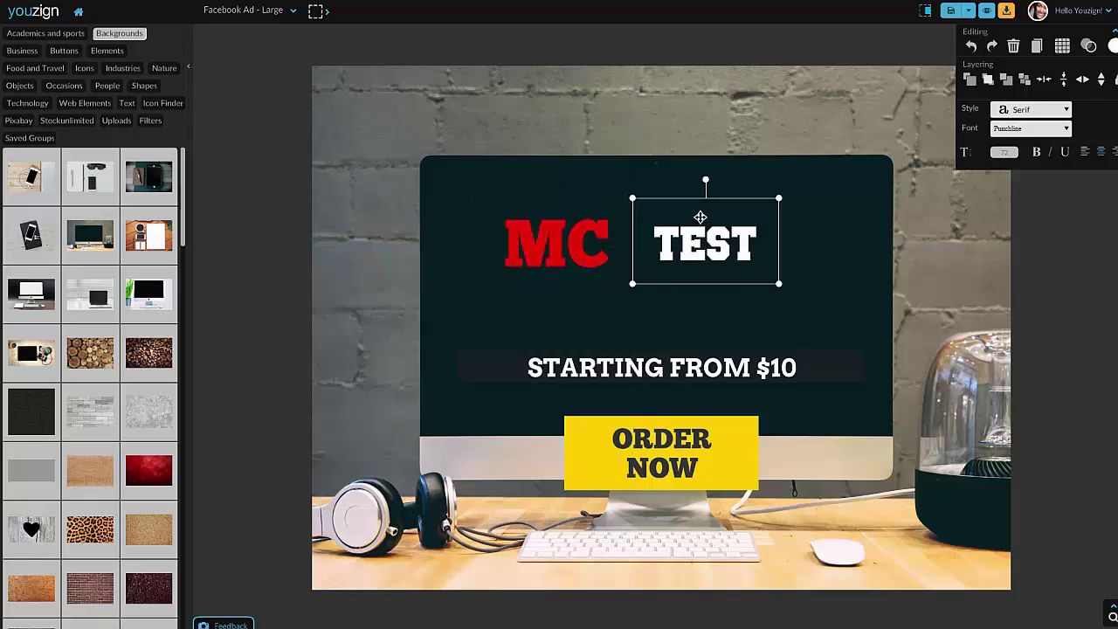
pyautogui.moveTo(714, 247)
pyautogui.mouseDown()
pyautogui.moveTo(735, 212)
pyautogui.moveTo(698, 256)
pyautogui.moveTo(709, 253)
pyautogui.mouseUp()
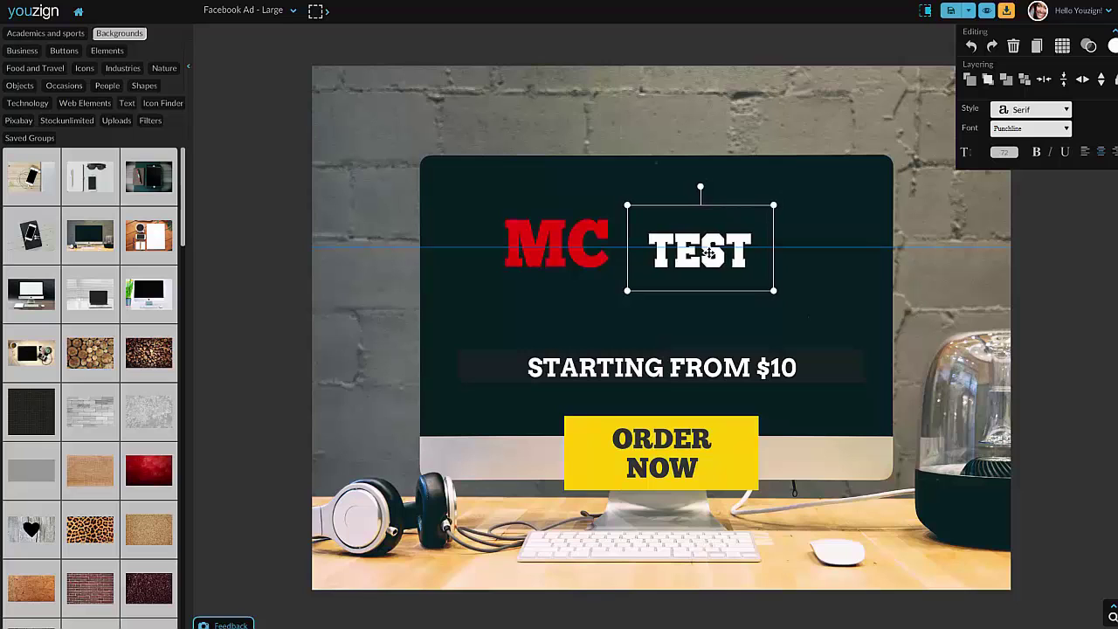
pyautogui.click(694, 374)
pyautogui.moveTo(698, 372)
pyautogui.mouseDown()
pyautogui.moveTo(674, 360)
pyautogui.moveTo(698, 370)
pyautogui.mouseUp()
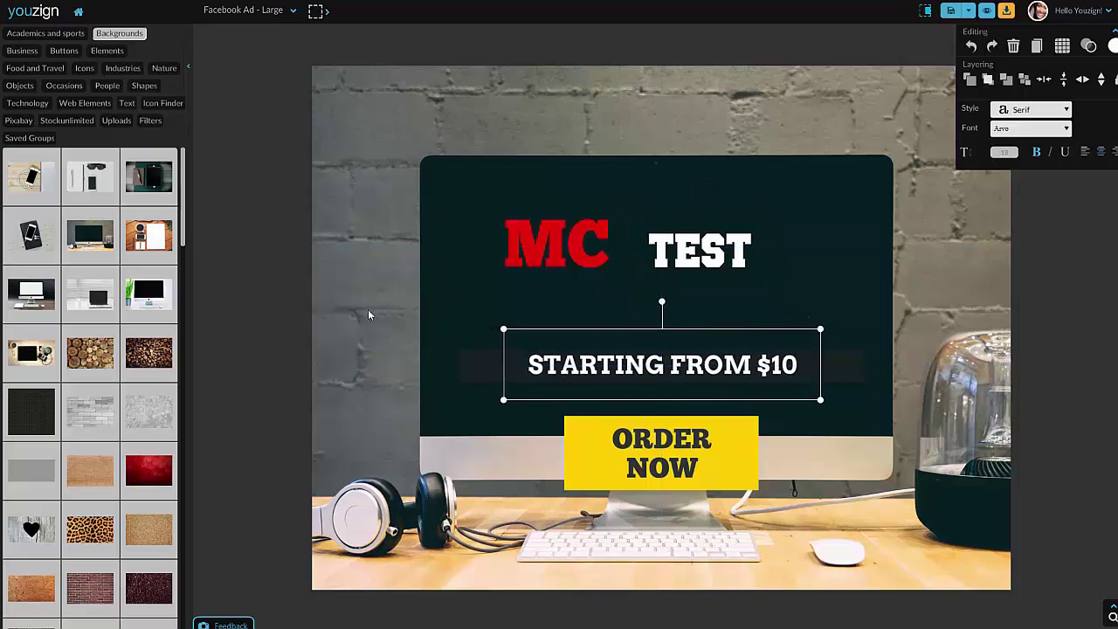
# Try the blue cloudy image from the Backgrounds library behind the design and remove it.
pyautogui.scroll(-12, 84, 372)
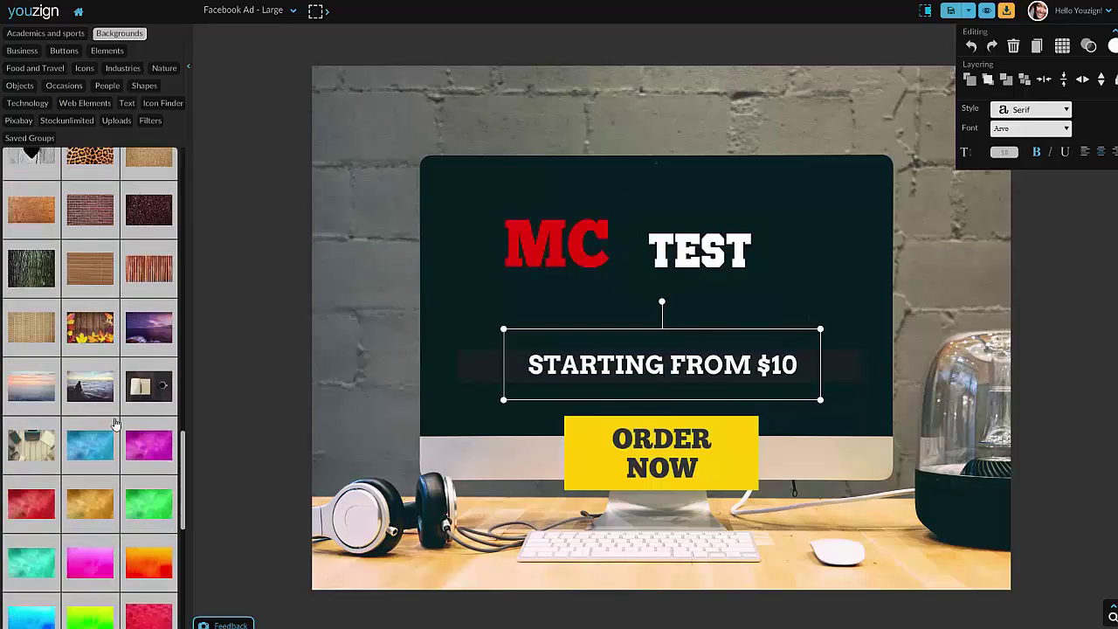
pyautogui.click(85, 370)
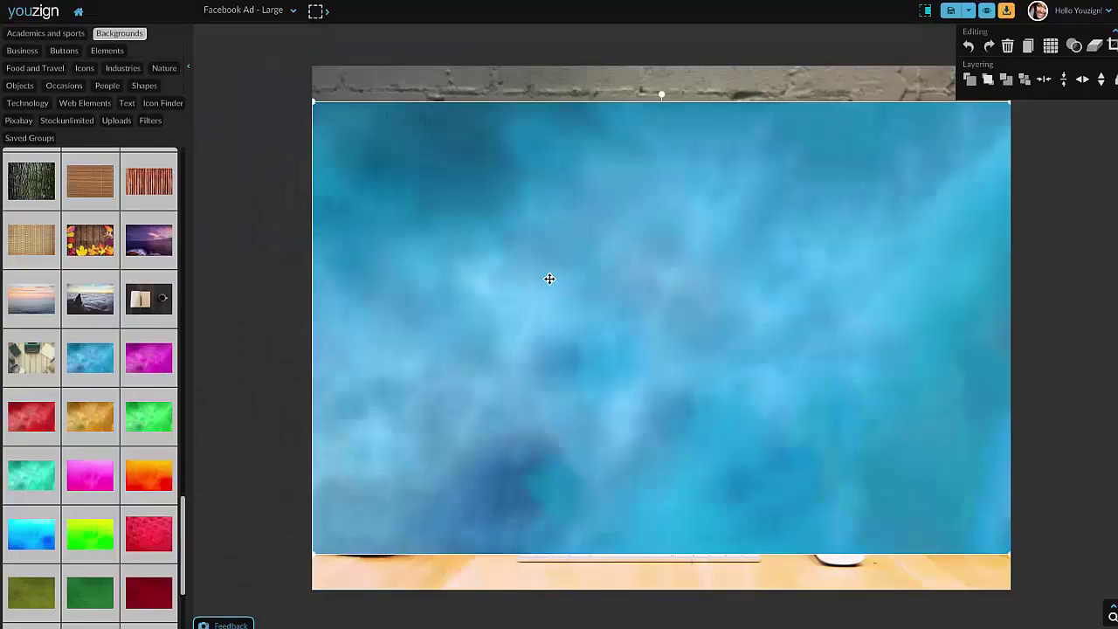
pyautogui.click(1024, 81)
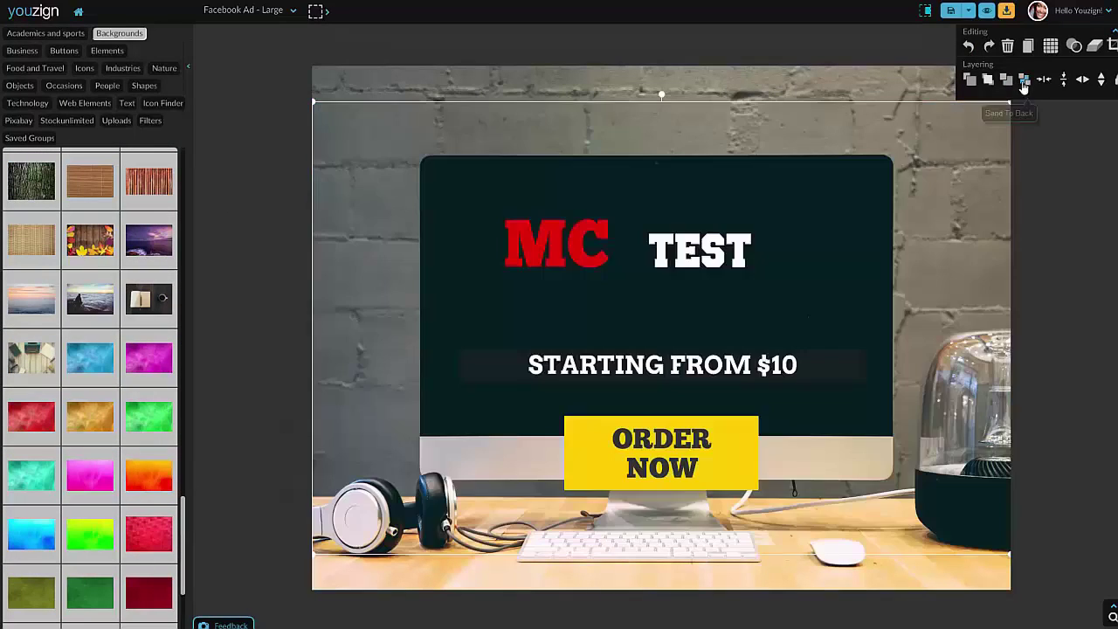
pyautogui.click(970, 80)
pyautogui.moveTo(781, 280); pyautogui.dragTo(822, 279)
pyautogui.press('Delete')
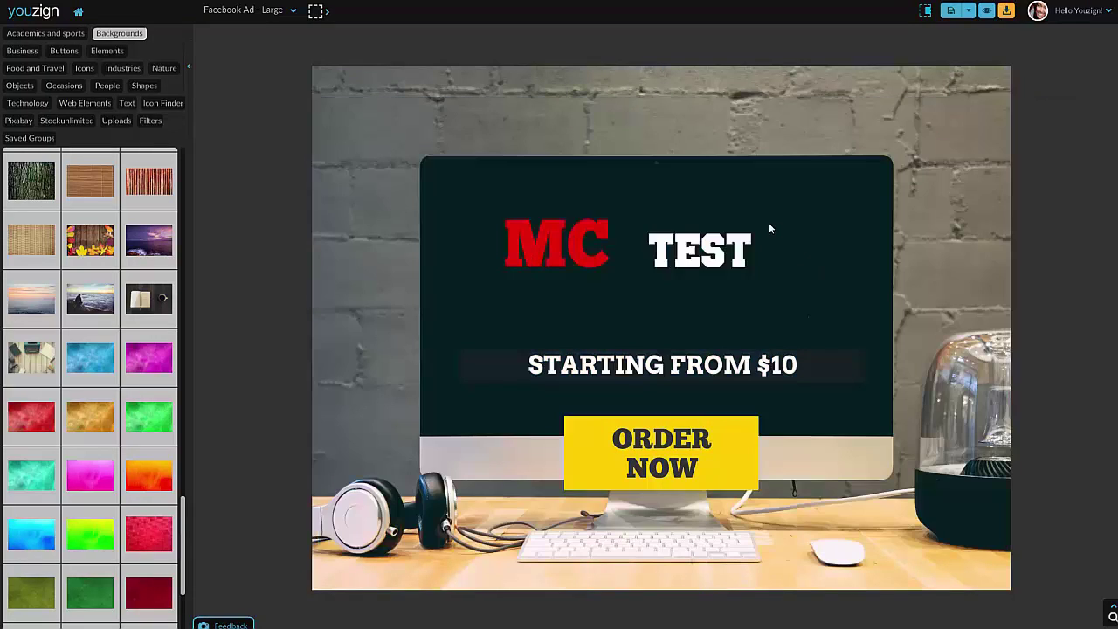
# Try the flat graduation cap graphic from Academics and sports below the "MC" text and delete it.
pyautogui.click(30, 35)
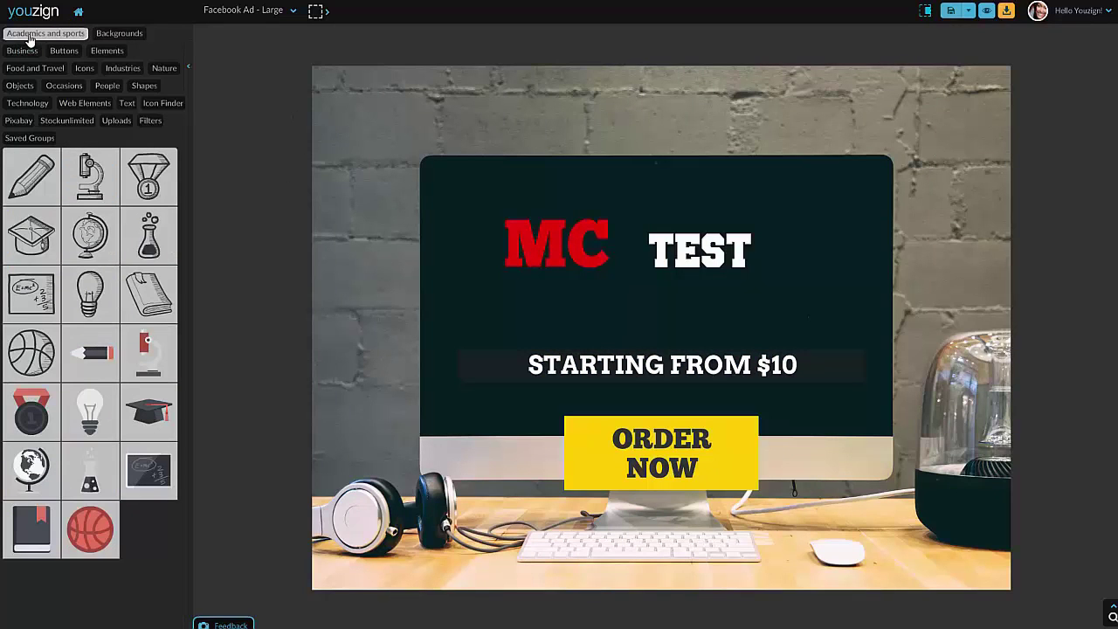
pyautogui.click(148, 417)
pyautogui.moveTo(641, 321); pyautogui.dragTo(500, 299)
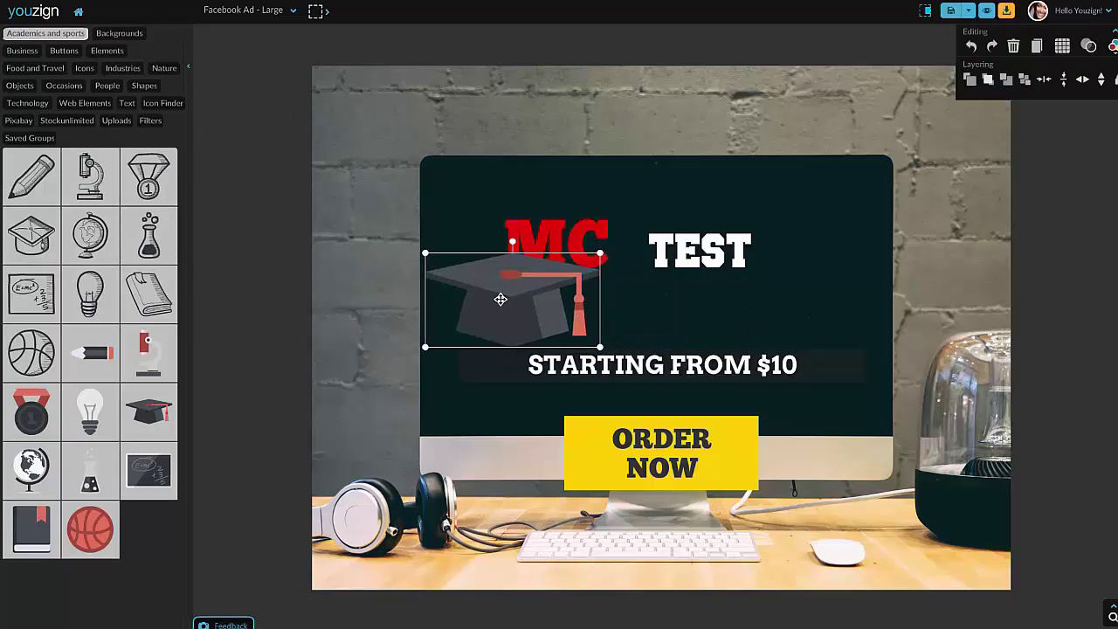
pyautogui.press('Delete')
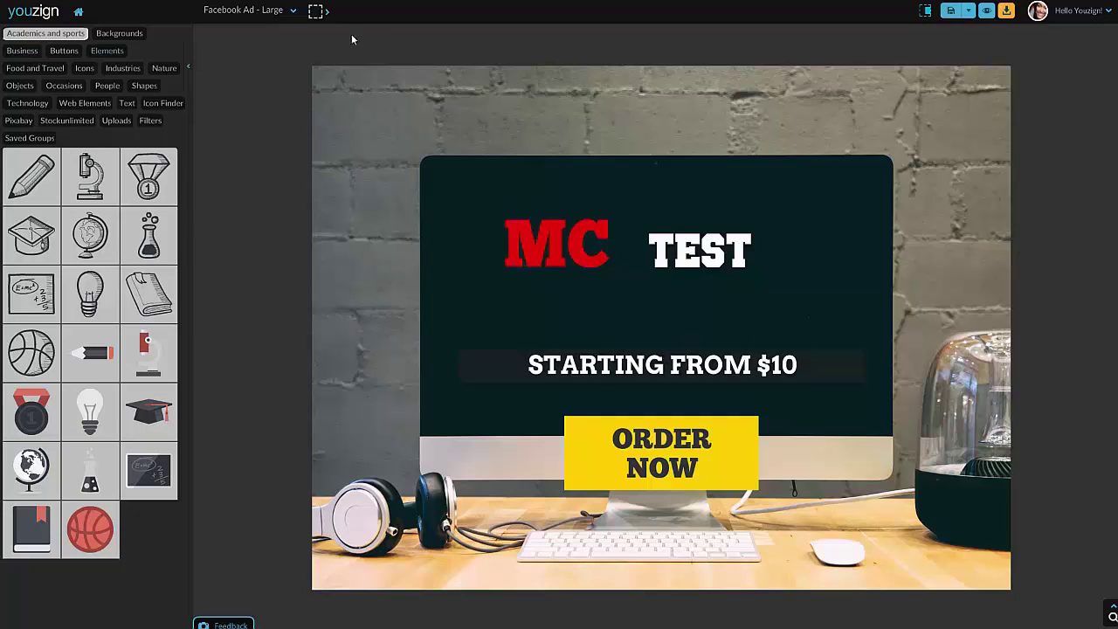
# Return to My Designs and start a new design on the Video canvas, declining to load the unsaved work.
pyautogui.click(77, 15)
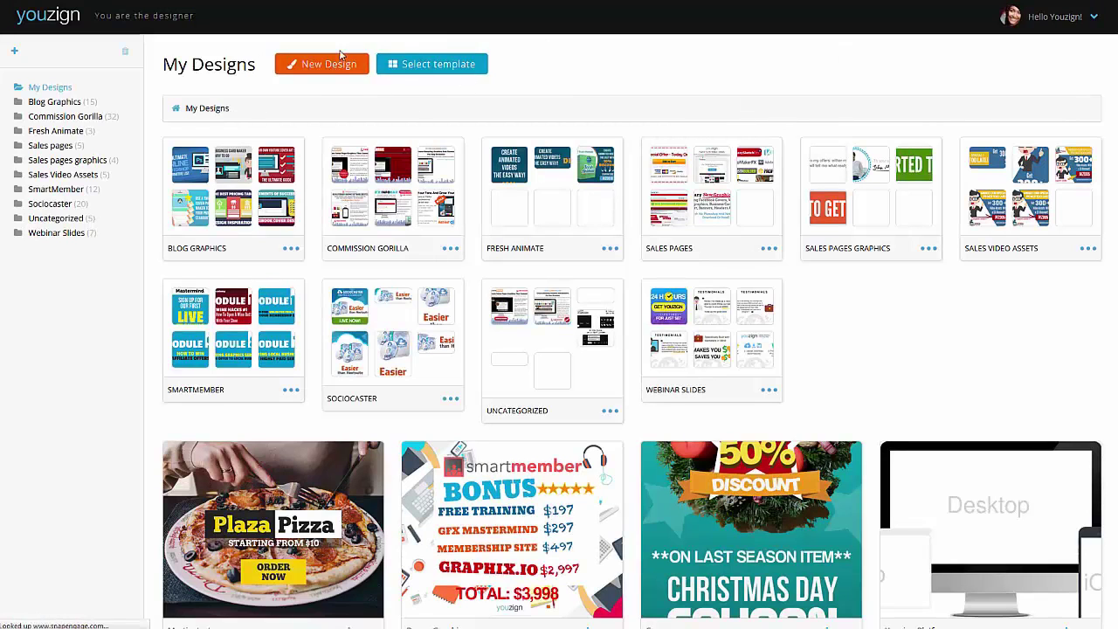
pyautogui.click(332, 67)
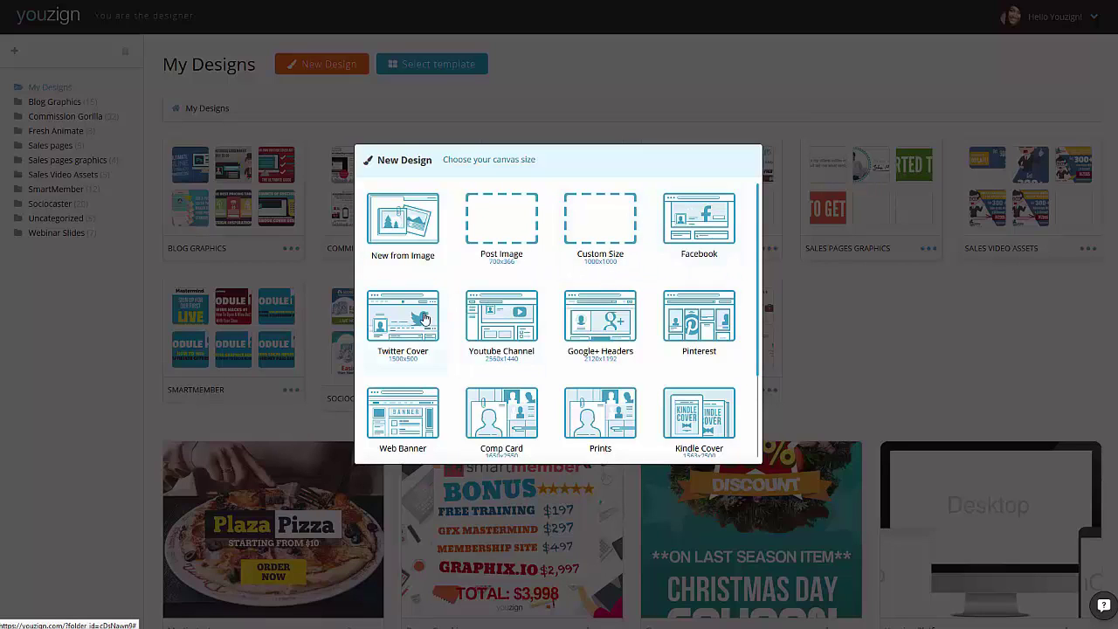
pyautogui.scroll(-1, 704, 332)
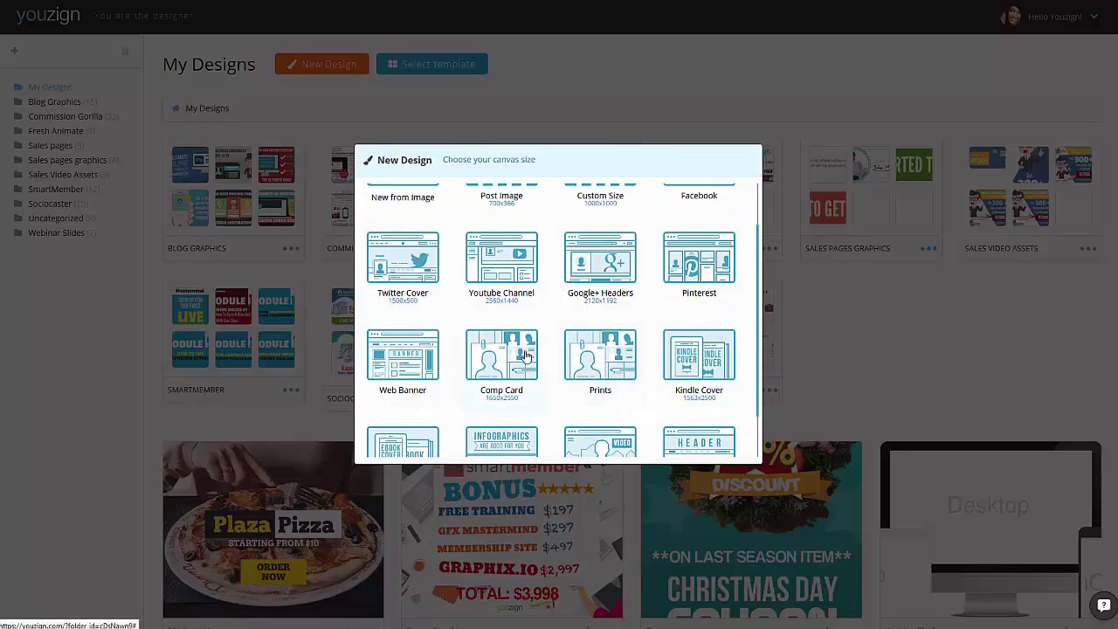
pyautogui.scroll(-1, 412, 374)
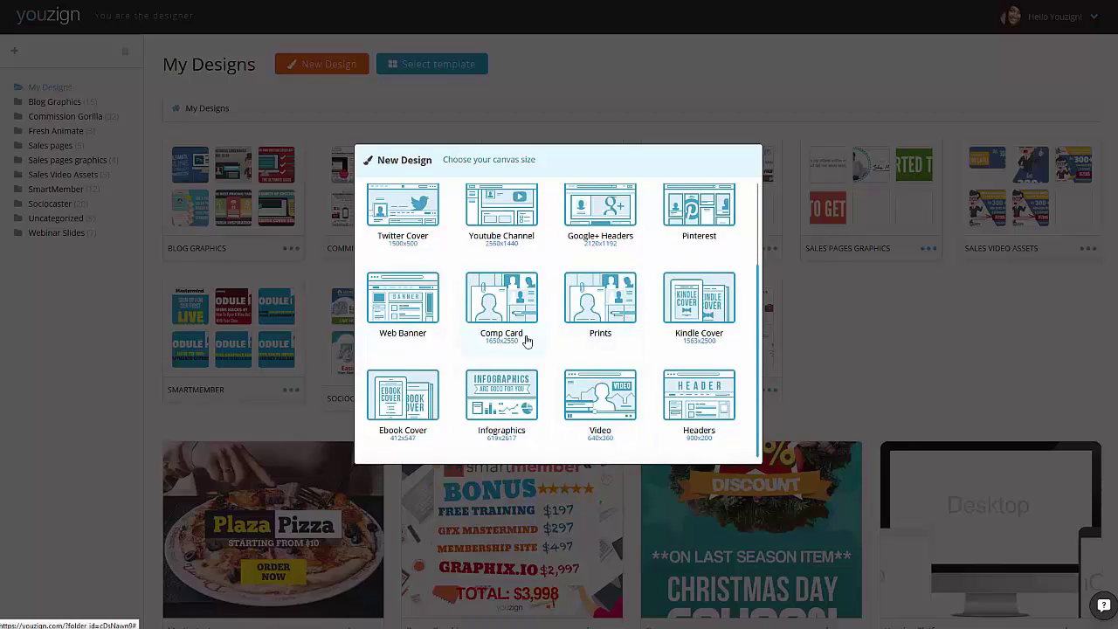
pyautogui.click(600, 403)
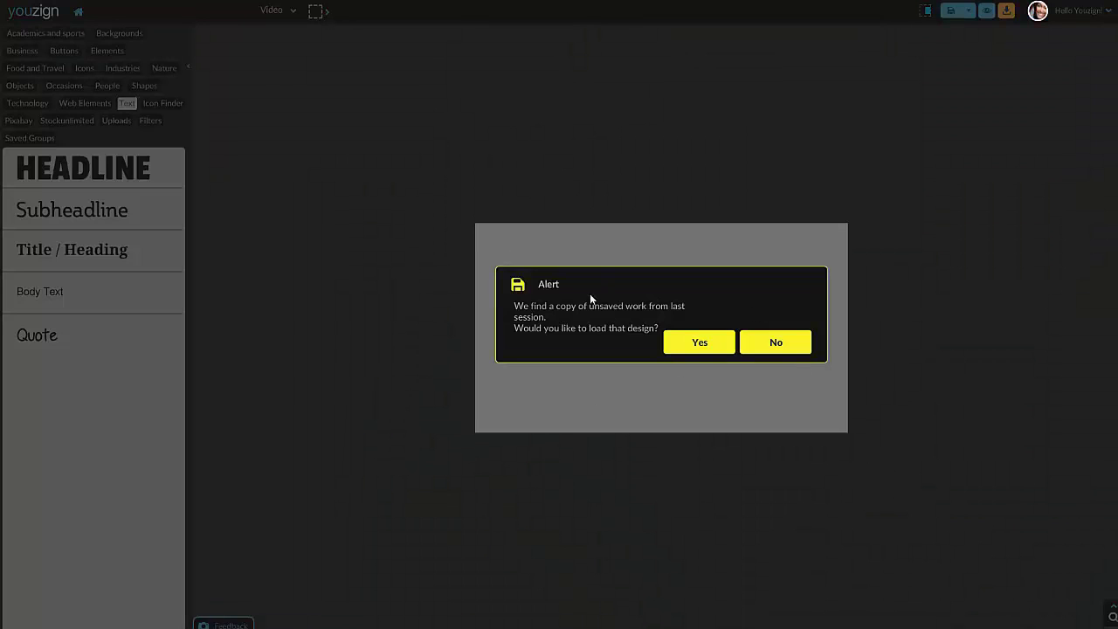
pyautogui.click(788, 355)
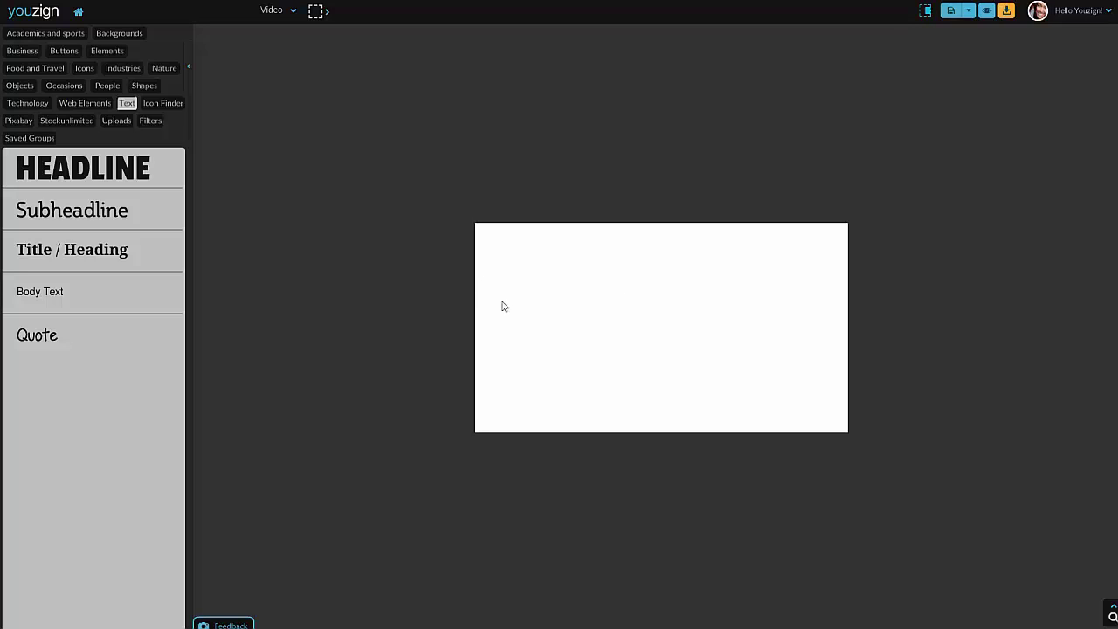
# Add the colored handshake graphic from the Business library to the middle of the blank canvas.
pyautogui.click(24, 51)
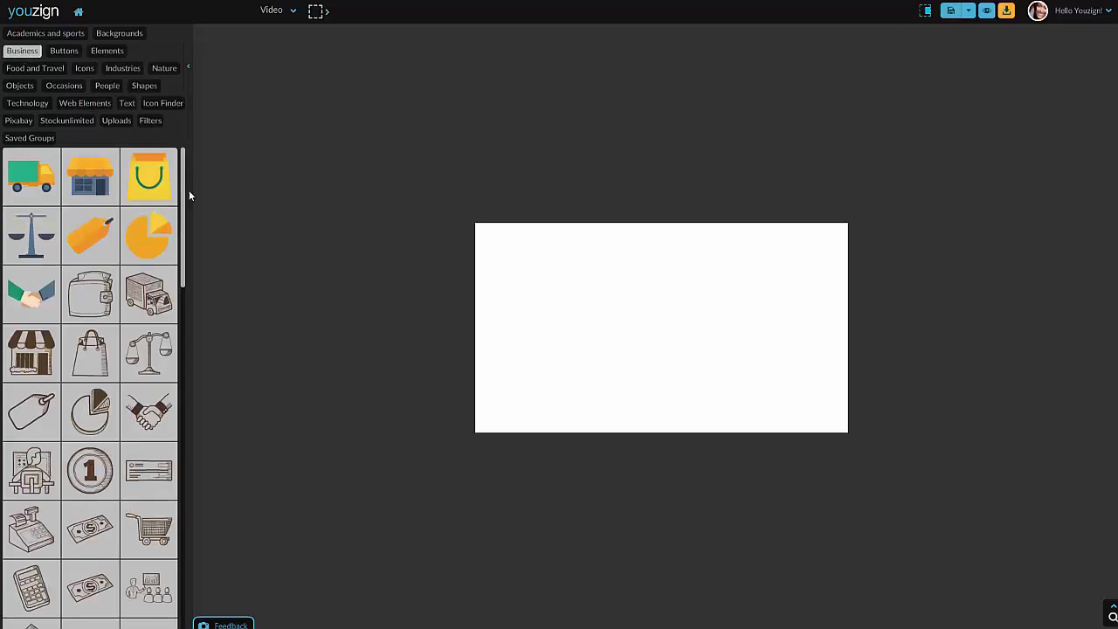
pyautogui.moveTo(184, 189)
pyautogui.mouseDown()
pyautogui.moveTo(183, 239)
pyautogui.moveTo(183, 197)
pyautogui.mouseUp()
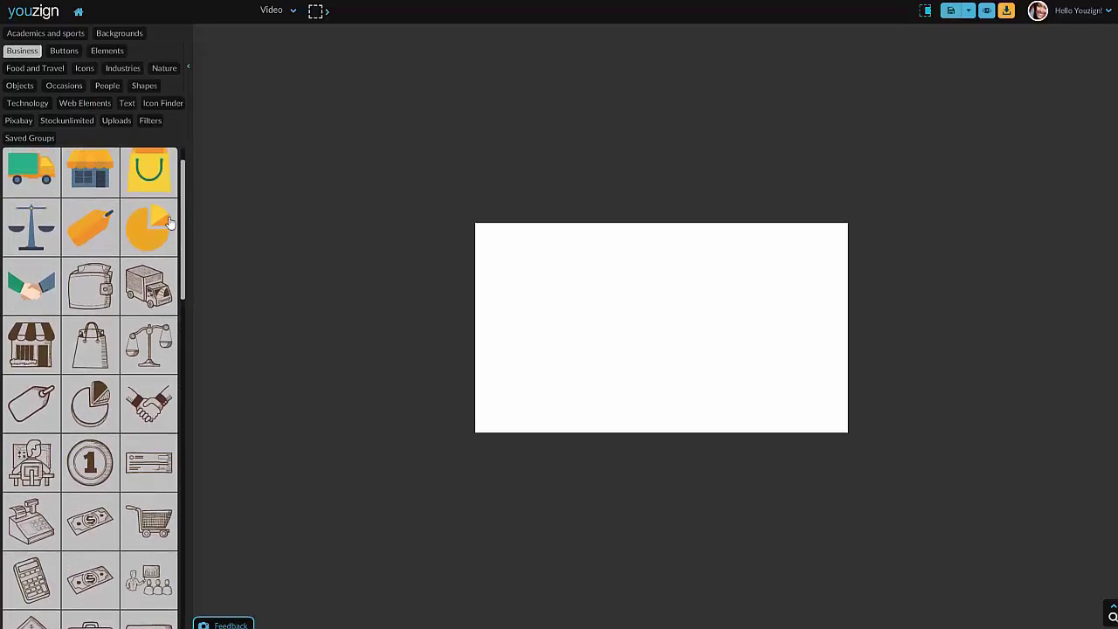
pyautogui.click(40, 283)
pyautogui.moveTo(687, 350)
pyautogui.mouseDown()
pyautogui.moveTo(641, 359)
pyautogui.moveTo(689, 353)
pyautogui.mouseUp()
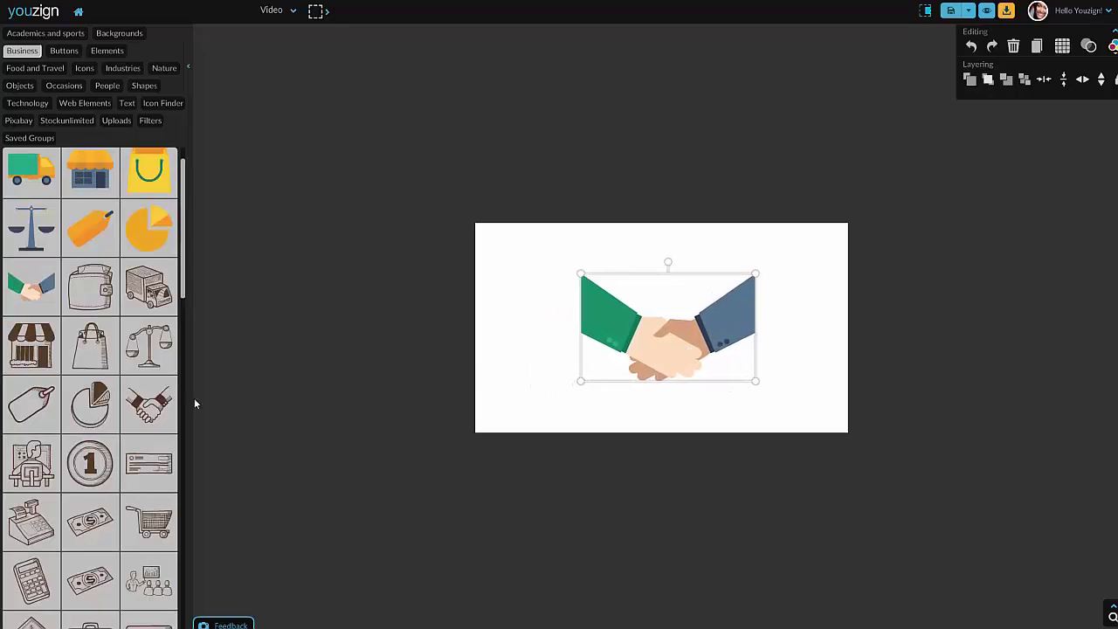
# Add the orange shopping cart graphic from the Business library and place it, shrunk, near the canvas's lower-left corner.
pyautogui.scroll(-3, 81, 434)
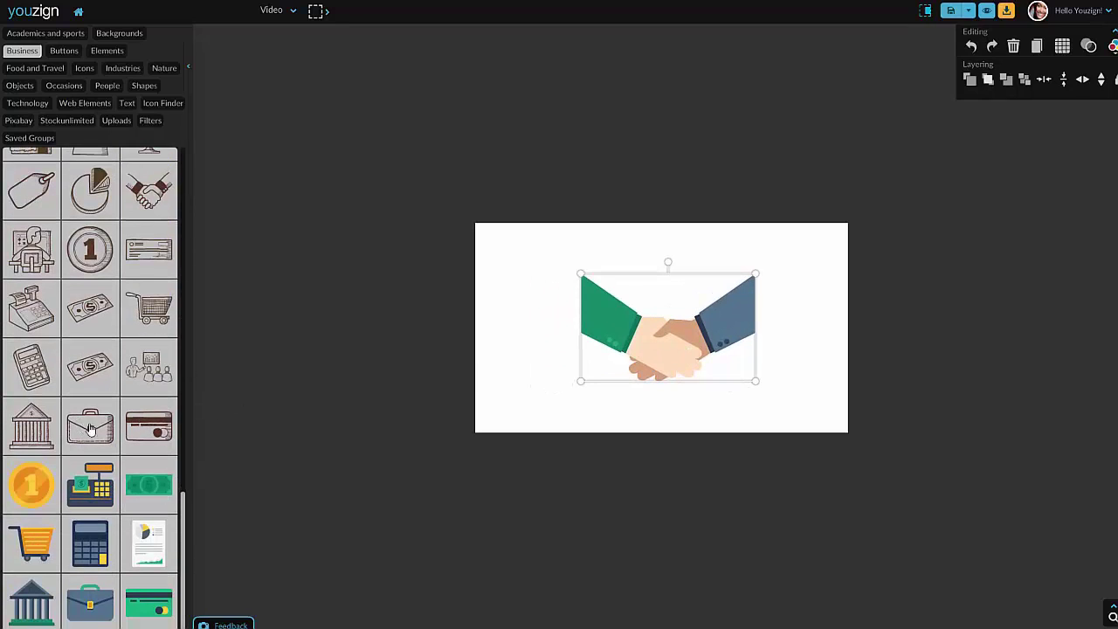
pyautogui.click(30, 542)
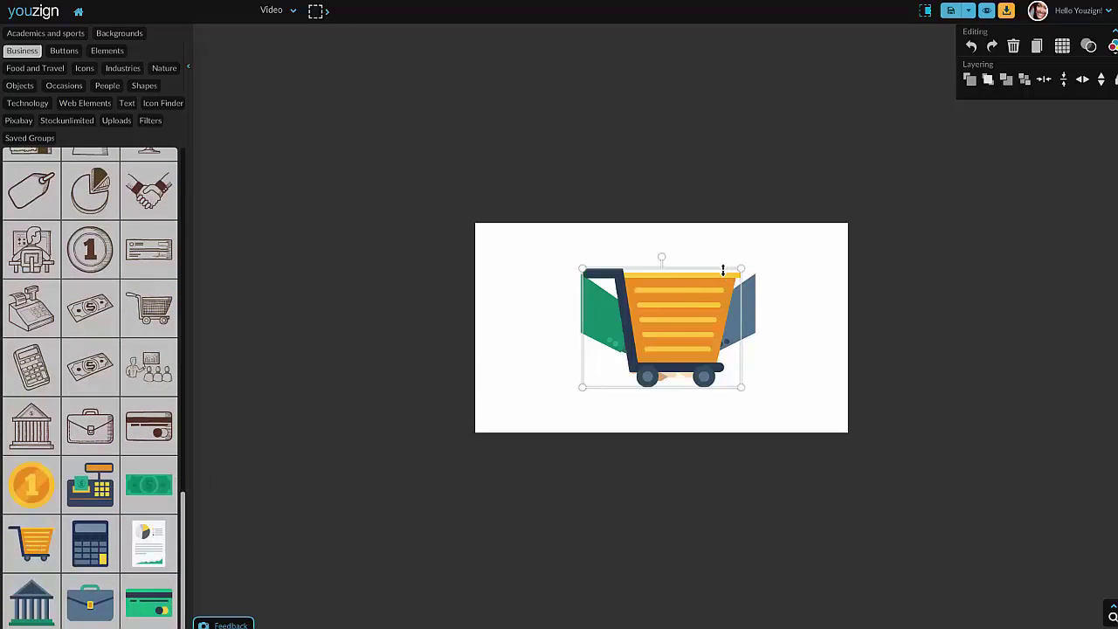
pyautogui.moveTo(742, 270); pyautogui.dragTo(540, 401)
pyautogui.click(549, 341)
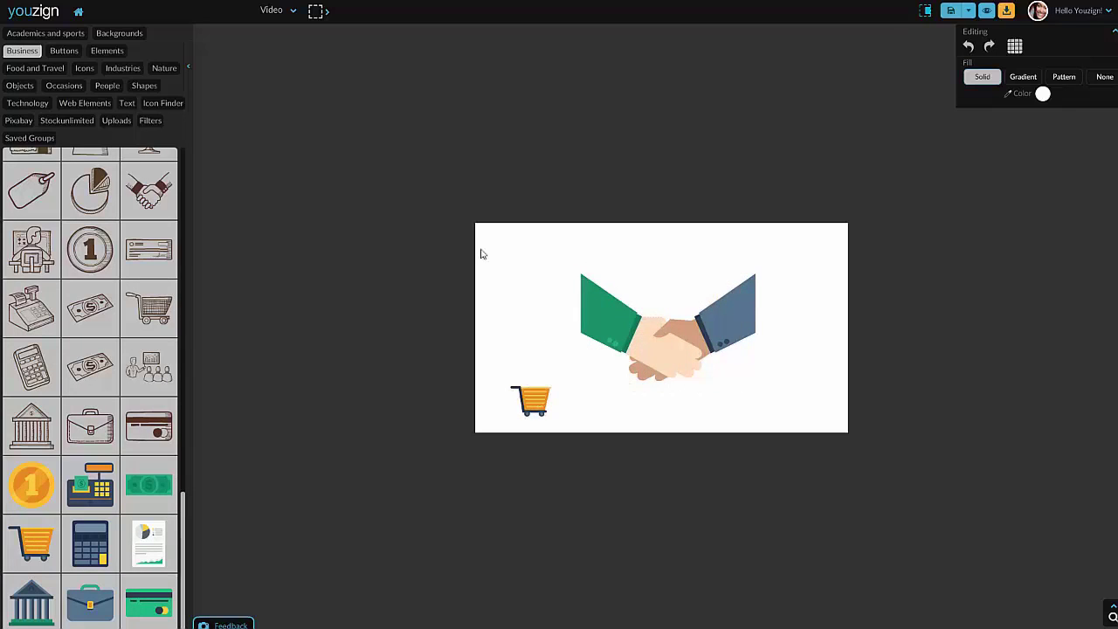
# Add the Backgrounds image of a desk with coffee, tablet and camera, and send it behind the other graphics.
pyautogui.click(116, 38)
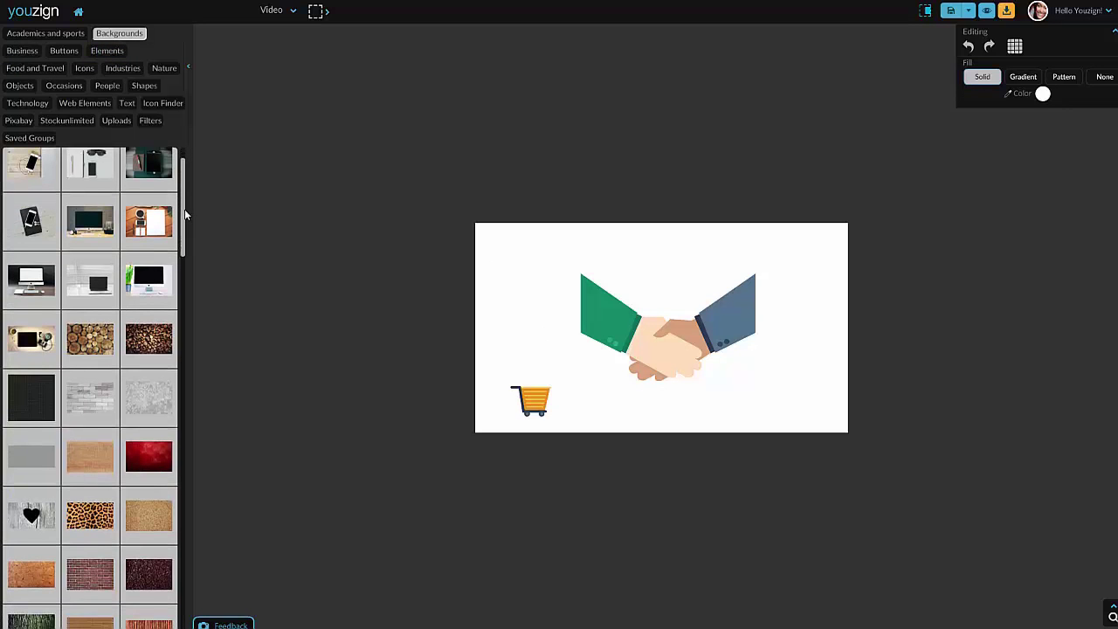
pyautogui.moveTo(184, 209); pyautogui.dragTo(186, 231)
pyautogui.click(9, 316)
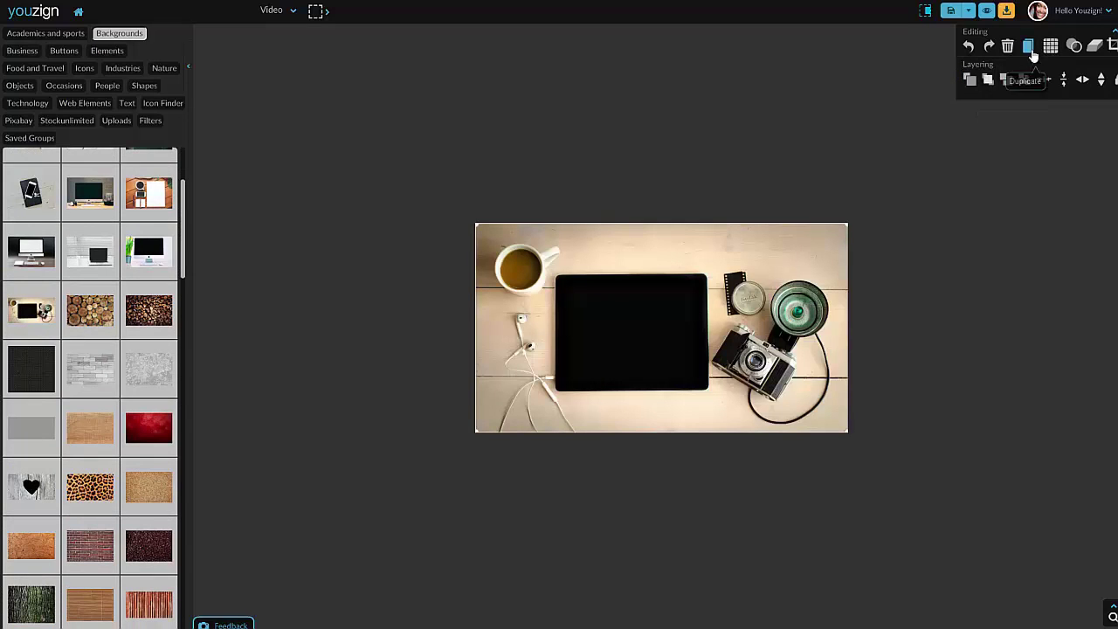
pyautogui.click(1025, 80)
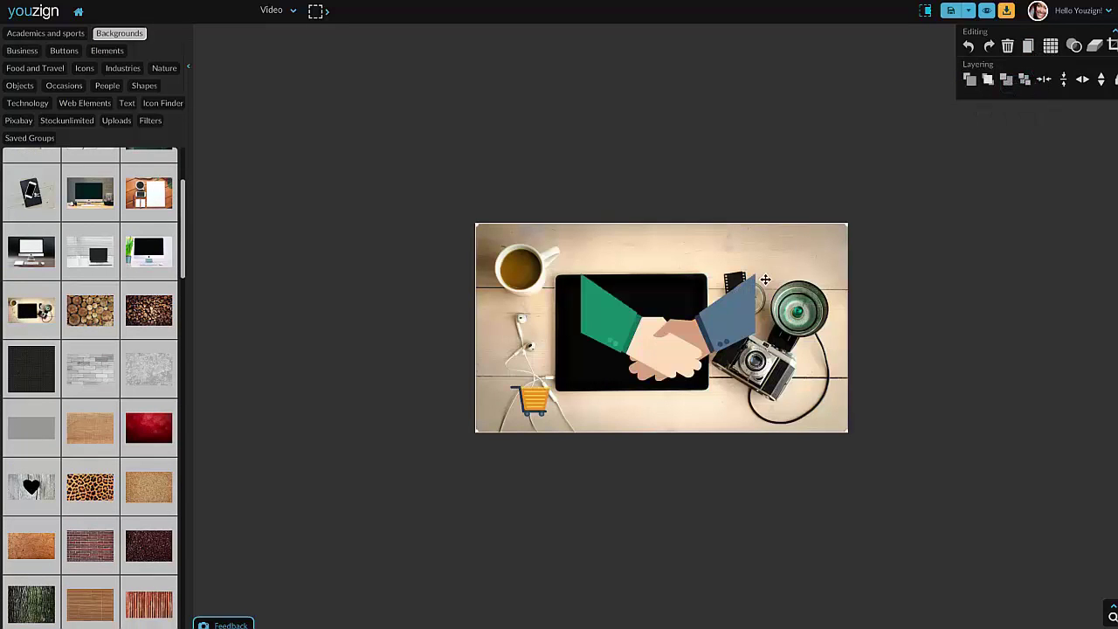
# Move the handshake graphic onto the tablet, shrink it to the screen's width and nudge it down slightly.
pyautogui.moveTo(732, 326); pyautogui.dragTo(716, 336)
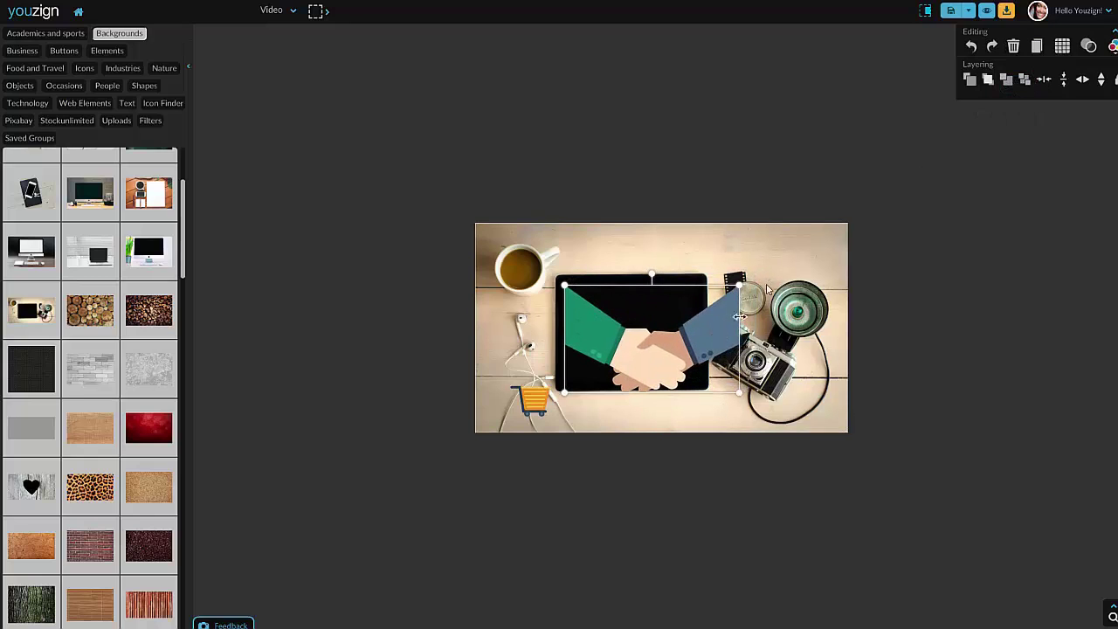
pyautogui.moveTo(738, 393); pyautogui.dragTo(701, 369)
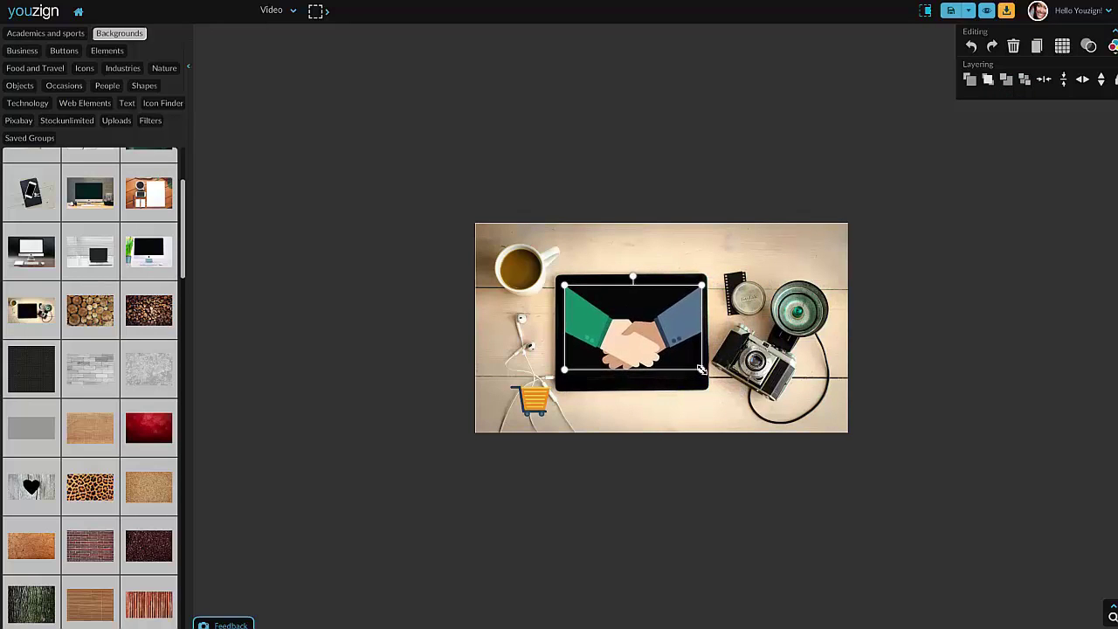
pyautogui.click(683, 317)
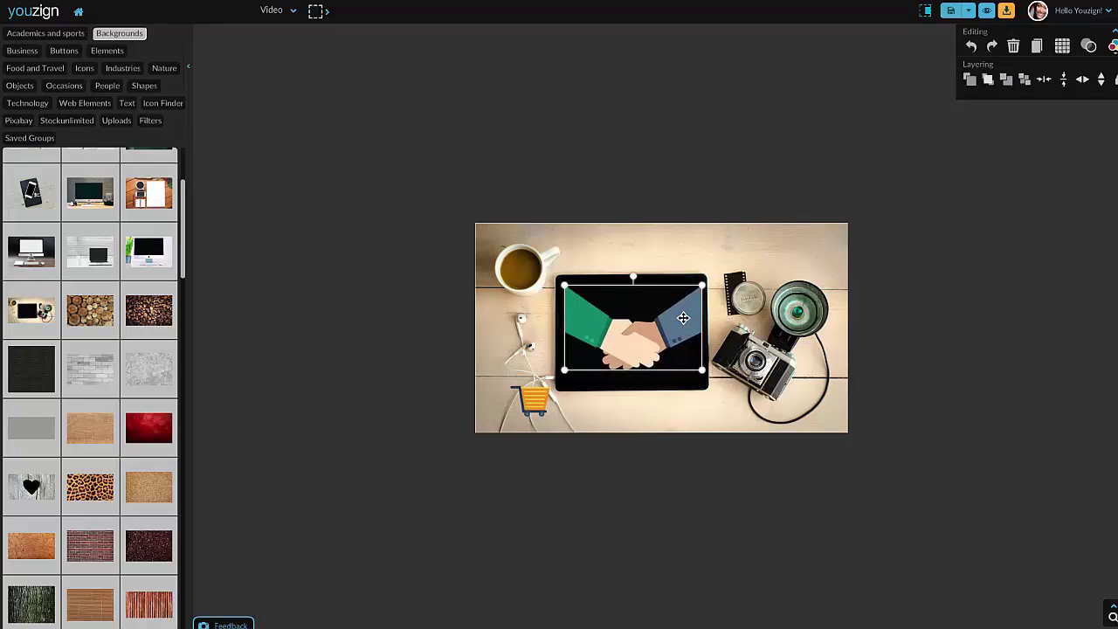
pyautogui.press('Down')
pyautogui.press('Down')
pyautogui.press('Down')
pyautogui.press('Down')
pyautogui.press('Down')
pyautogui.press('Down')
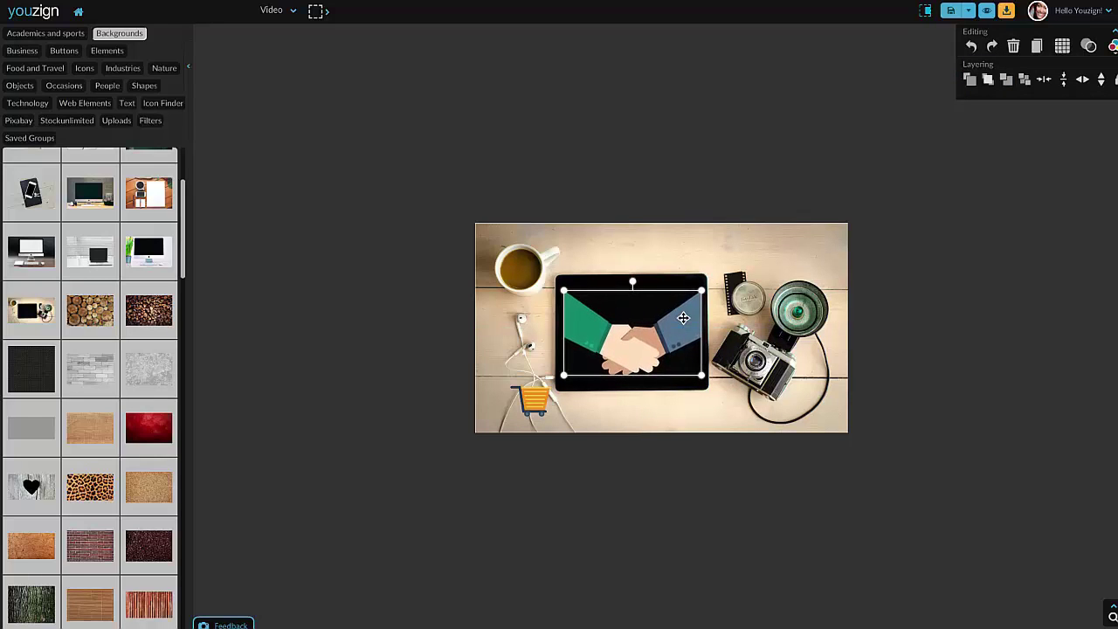
pyautogui.click(782, 291)
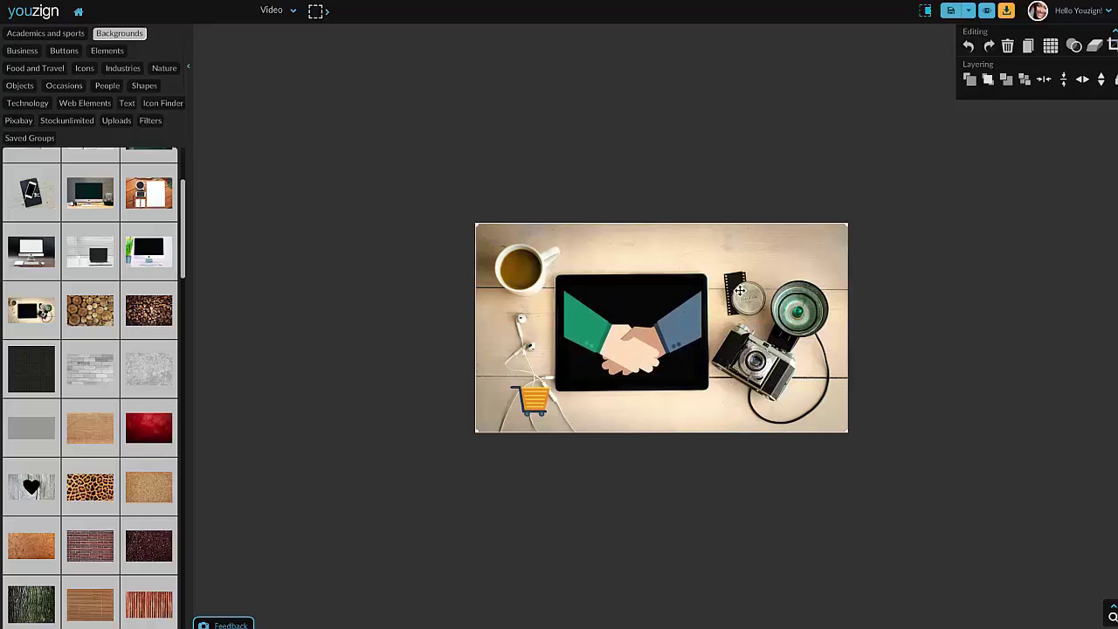
pyautogui.click(612, 330)
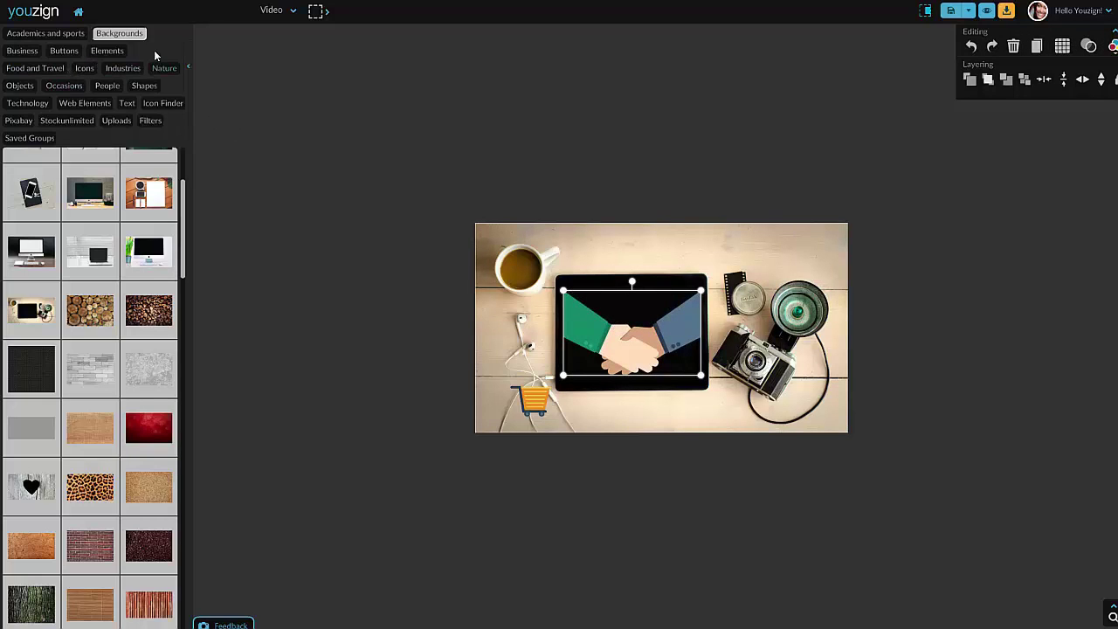
# Add the square from the Shapes library and resize it to cover the tablet's screen.
pyautogui.click(144, 85)
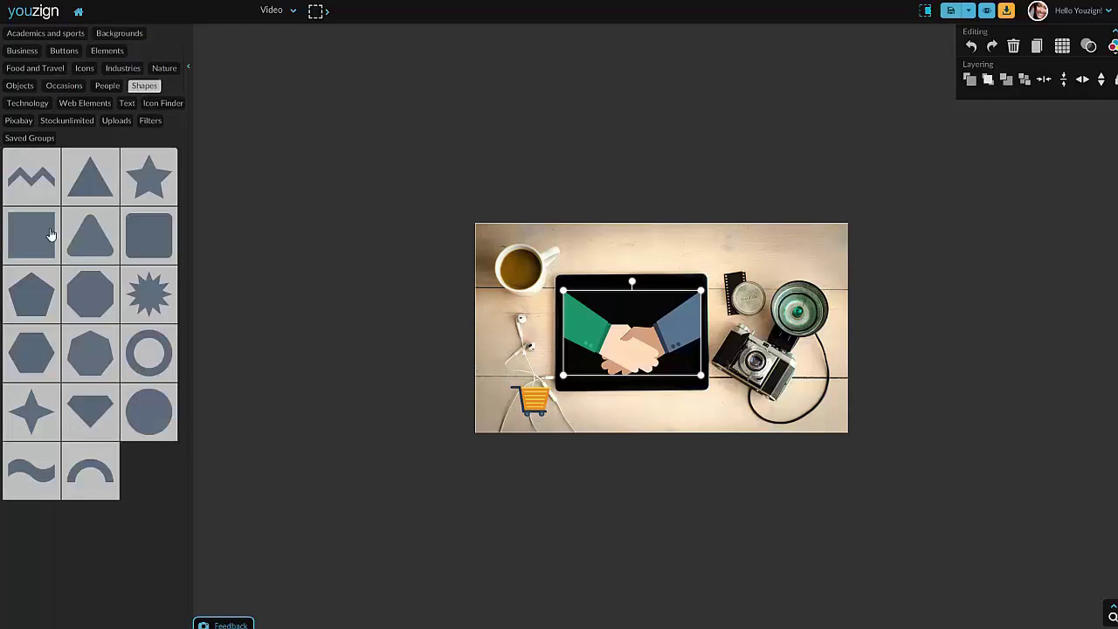
pyautogui.click(37, 231)
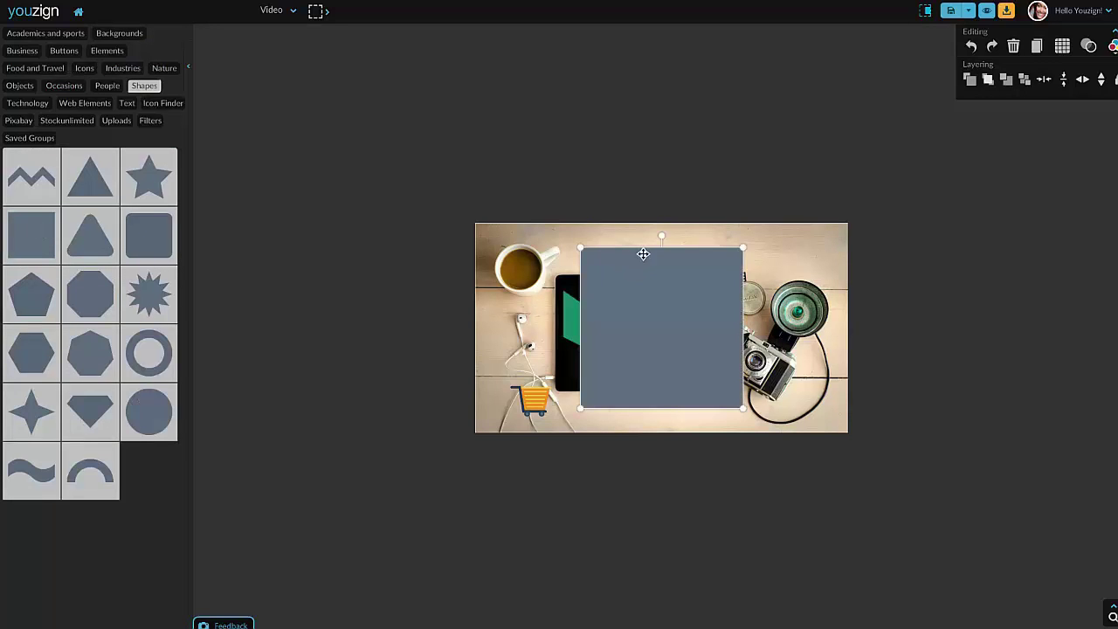
pyautogui.moveTo(642, 251); pyautogui.dragTo(643, 281)
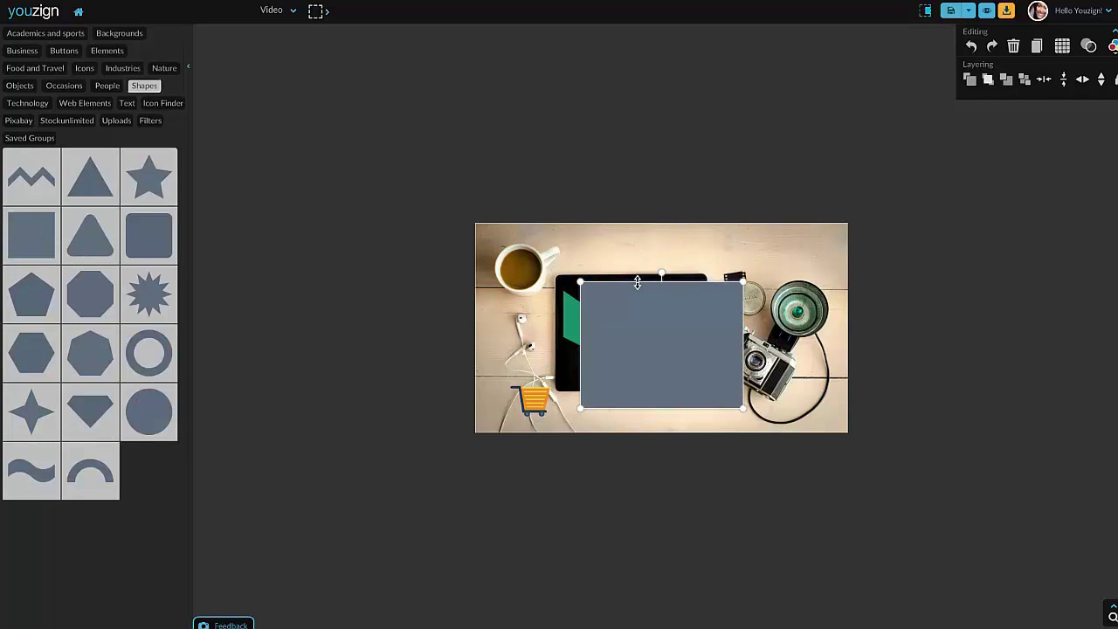
pyautogui.moveTo(593, 363); pyautogui.dragTo(575, 364)
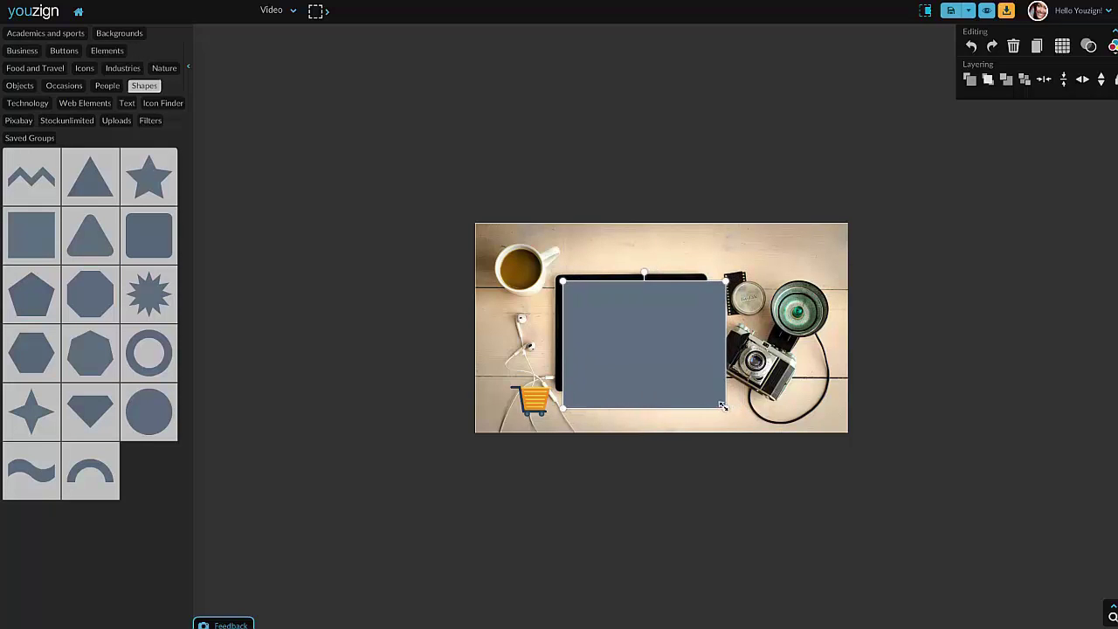
pyautogui.moveTo(722, 406); pyautogui.dragTo(699, 373)
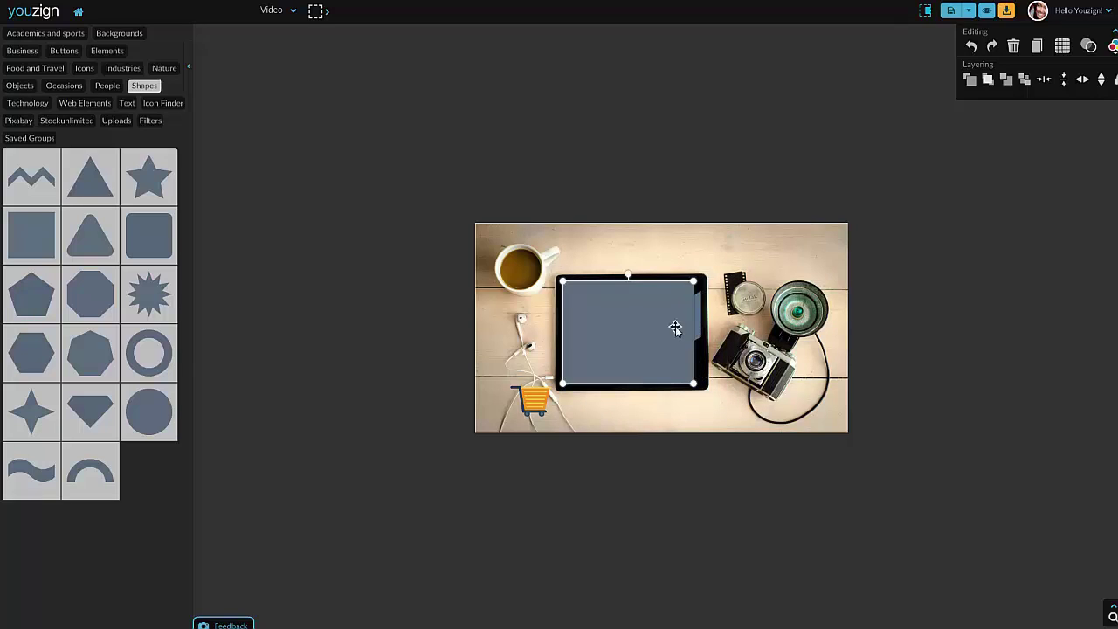
pyautogui.moveTo(695, 313); pyautogui.dragTo(702, 315)
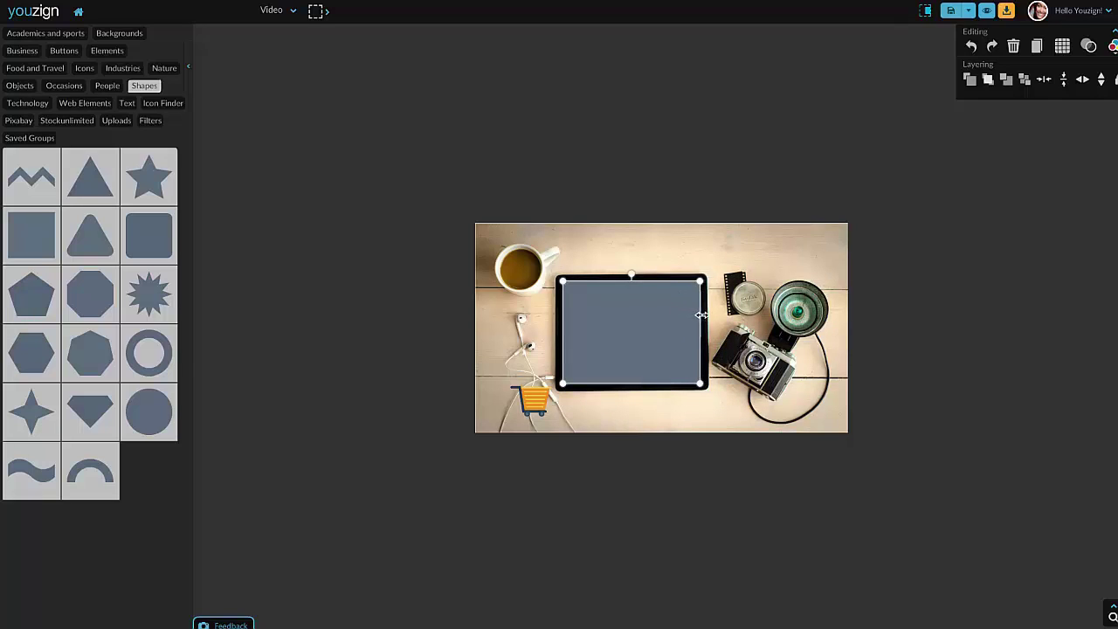
# Recolor the rectangle over the tablet screen white and layer it behind the handshake but in front of the background.
pyautogui.click(929, 115)
pyautogui.click(646, 321)
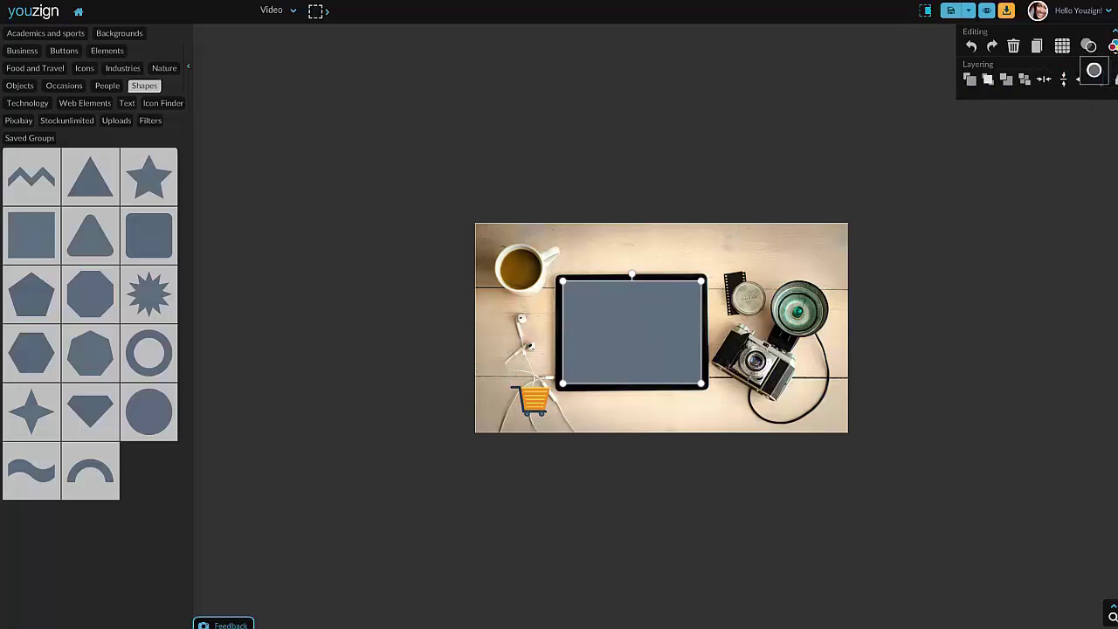
pyautogui.click(1094, 70)
pyautogui.moveTo(1018, 87); pyautogui.dragTo(932, 76)
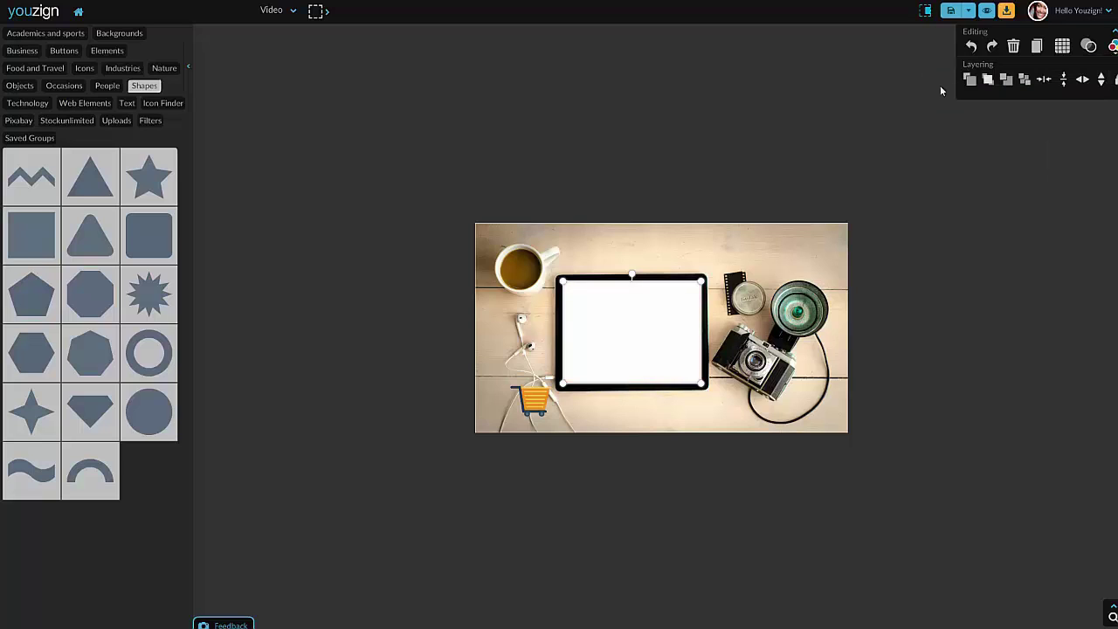
pyautogui.click(1025, 80)
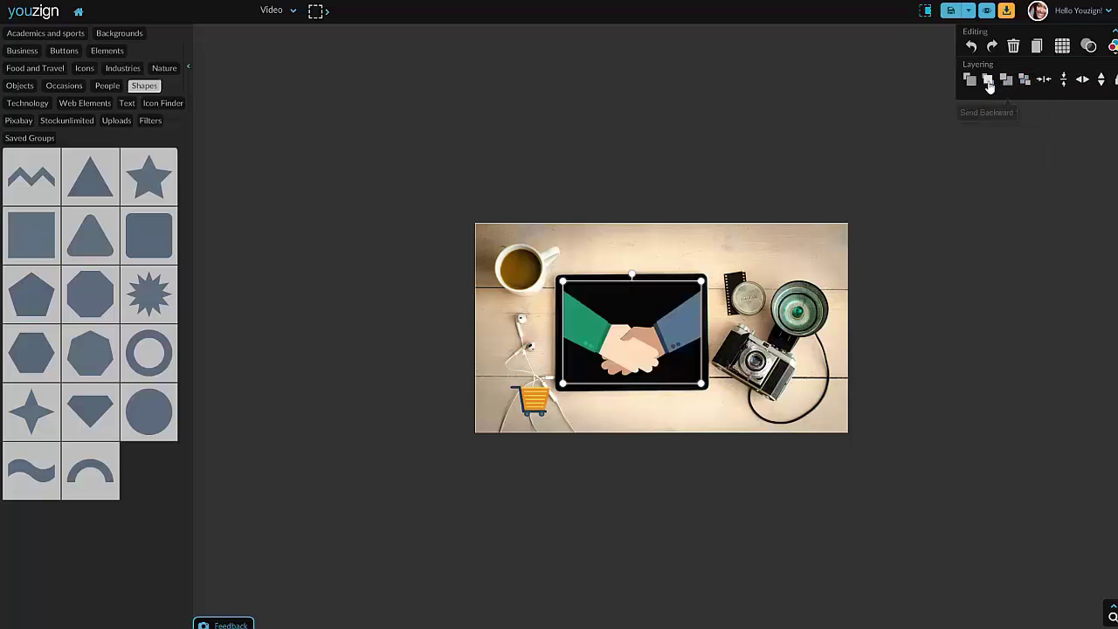
pyautogui.click(970, 80)
pyautogui.click(926, 294)
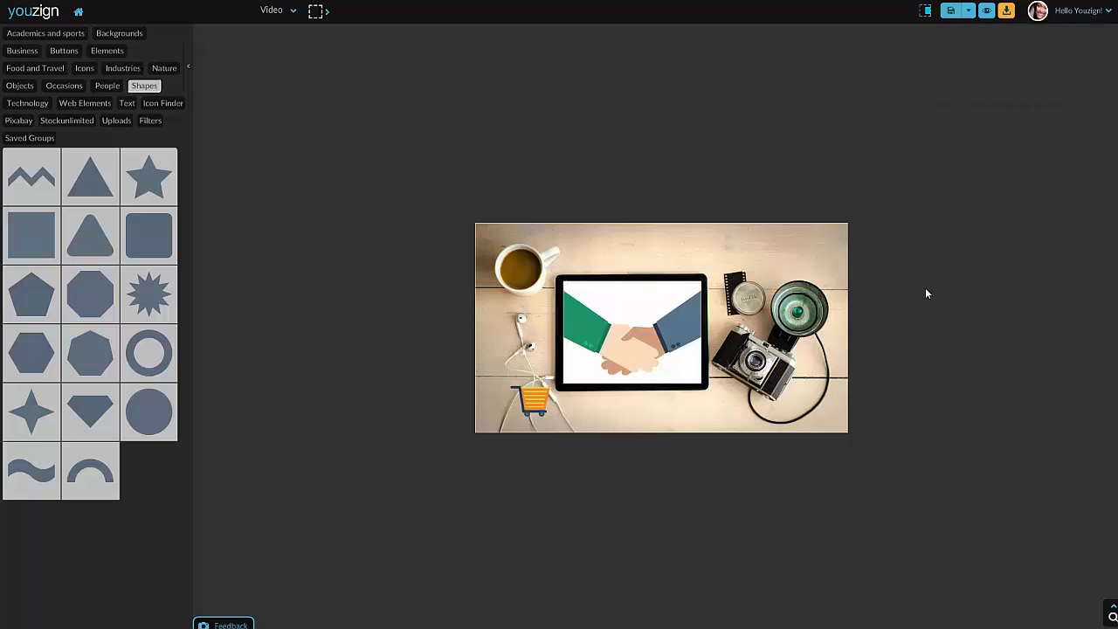
# Enlarge the handshake slightly to meet the white screen's left edge, and move the shopping cart just below the tablet's lower-left corner.
pyautogui.click(590, 324)
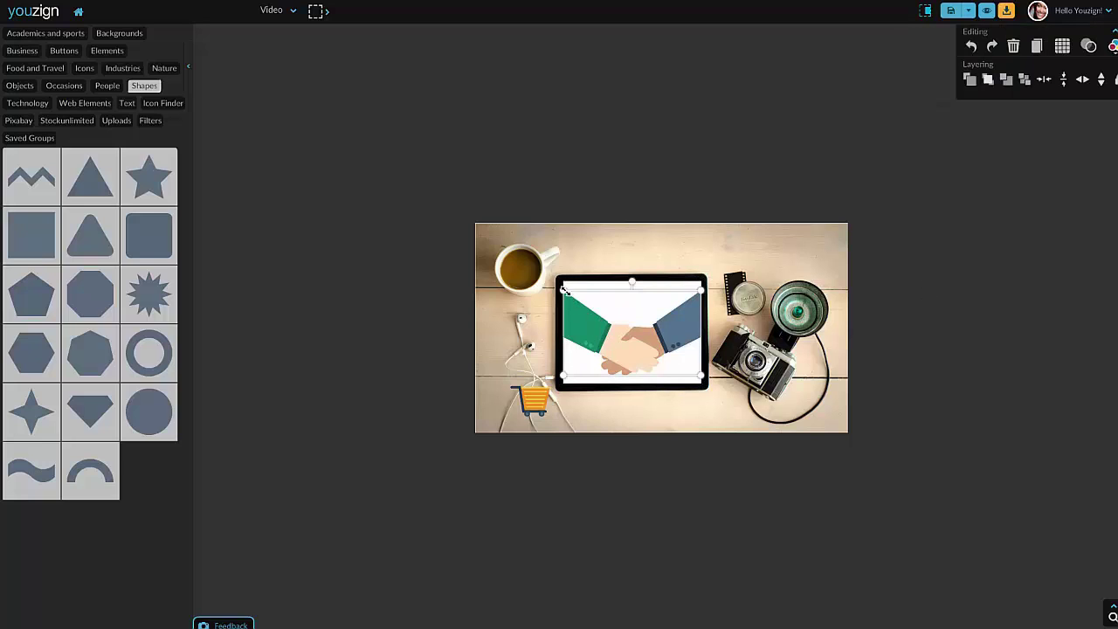
pyautogui.moveTo(563, 288); pyautogui.dragTo(567, 291)
pyautogui.click(952, 319)
pyautogui.click(657, 325)
pyautogui.moveTo(1113, 615)
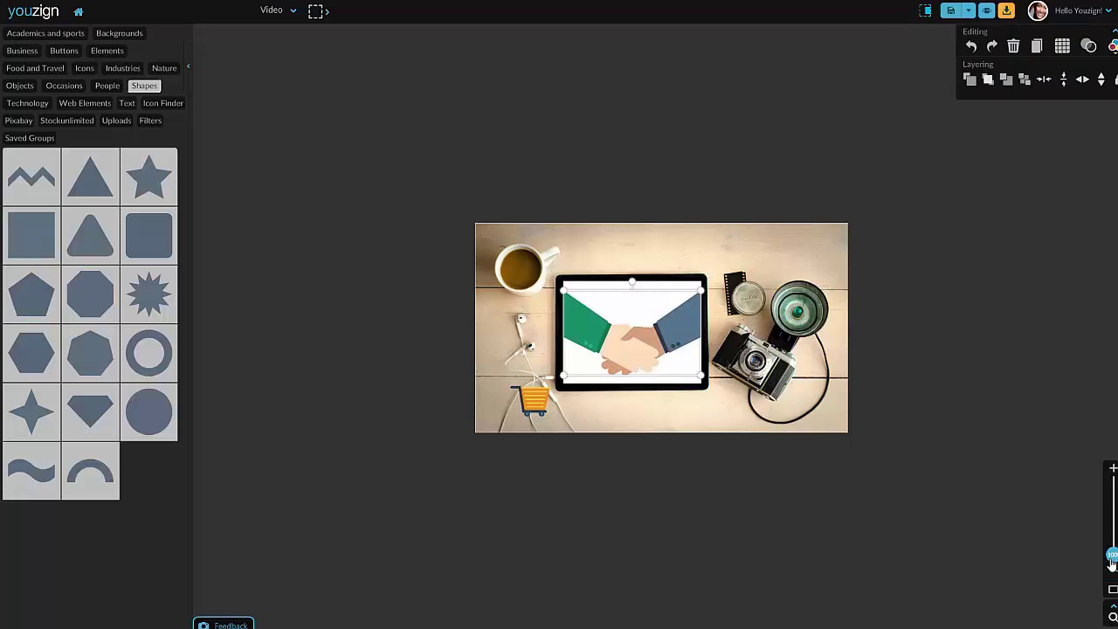
pyautogui.moveTo(1113, 564); pyautogui.dragTo(1113, 485)
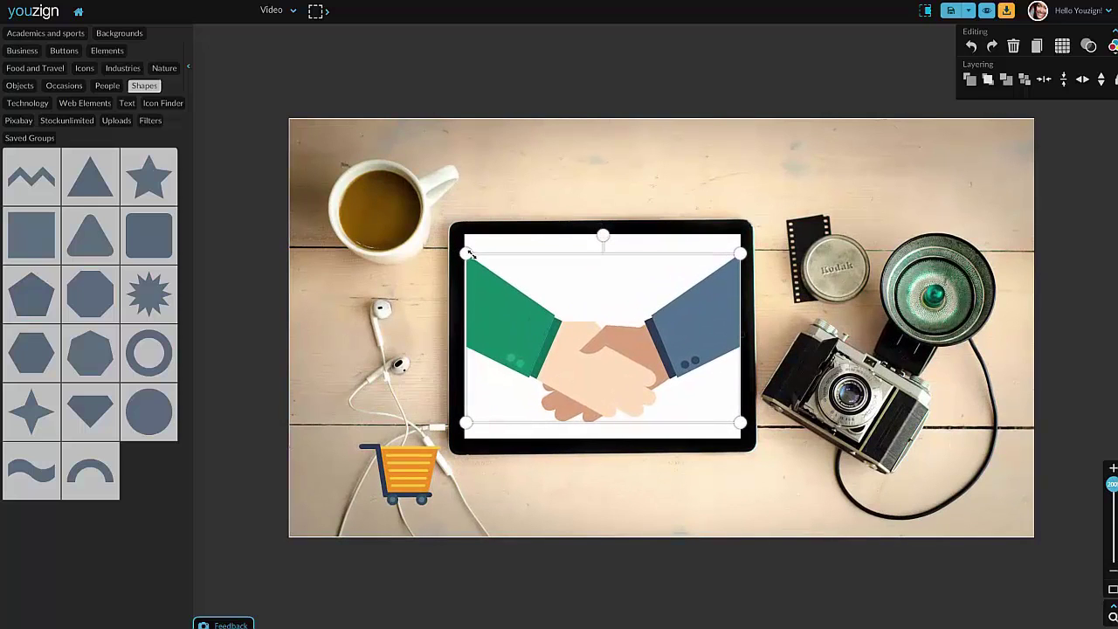
pyautogui.click(766, 232)
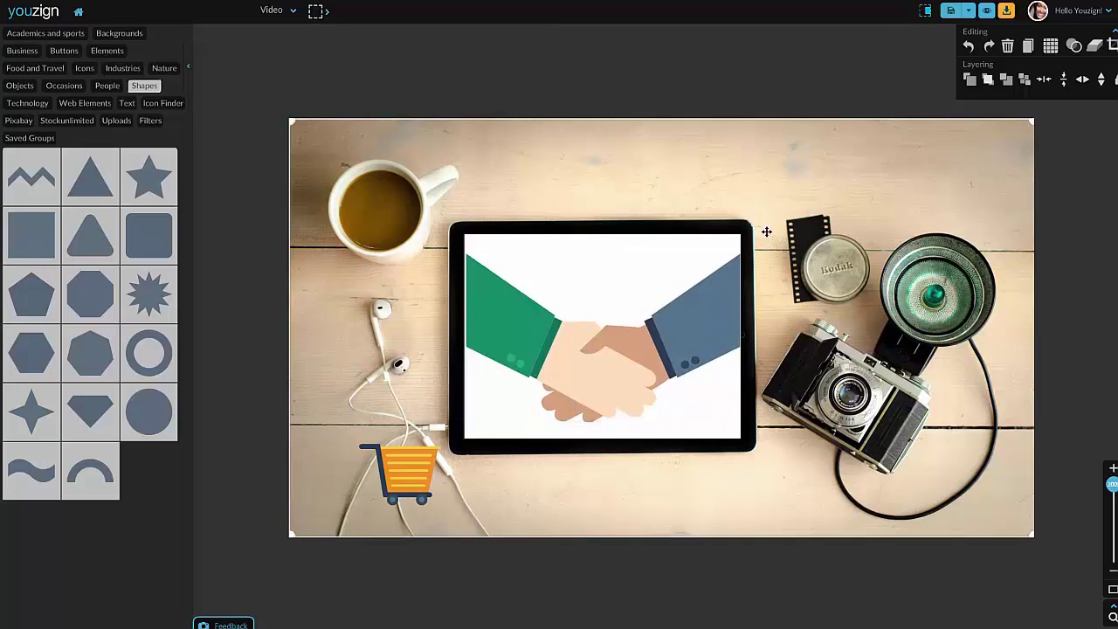
pyautogui.click(519, 336)
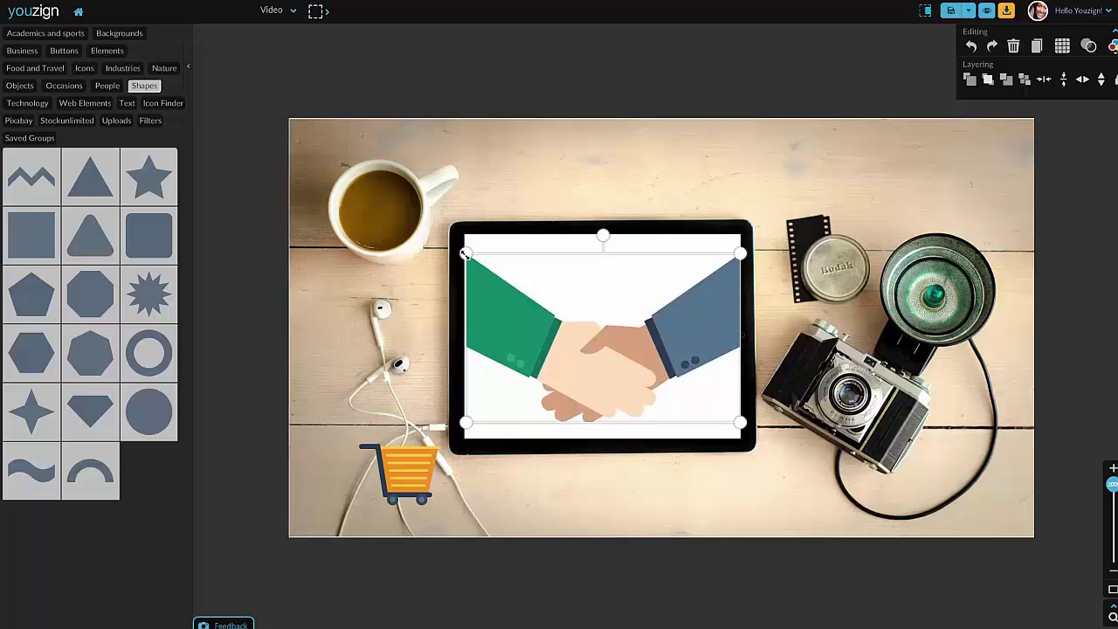
pyautogui.moveTo(466, 254); pyautogui.dragTo(461, 250)
pyautogui.click(514, 182)
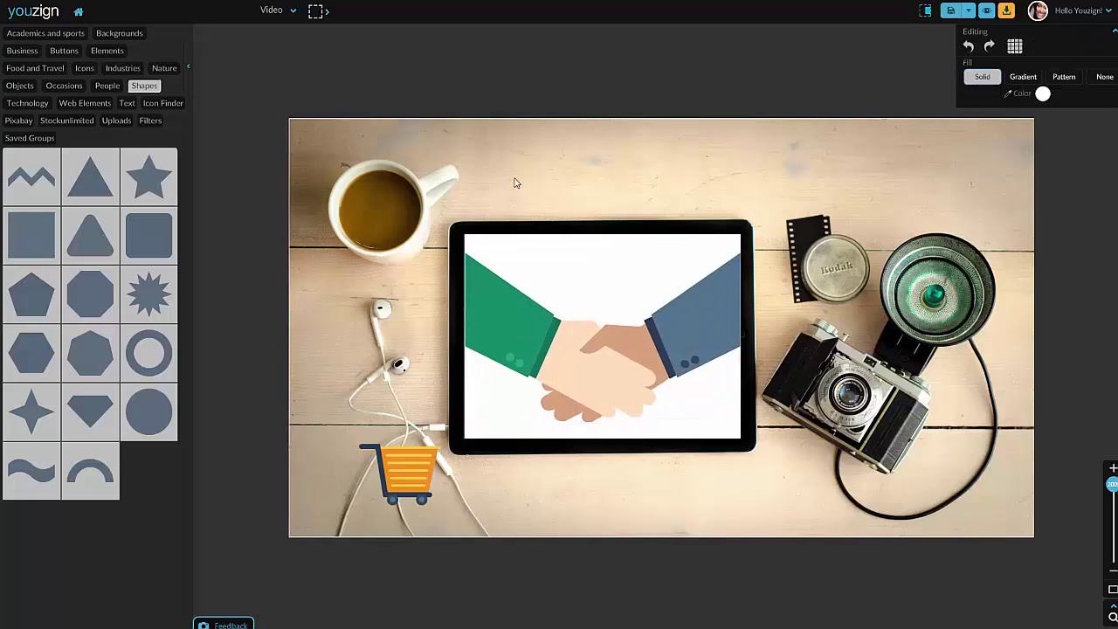
pyautogui.moveTo(404, 470); pyautogui.dragTo(471, 489)
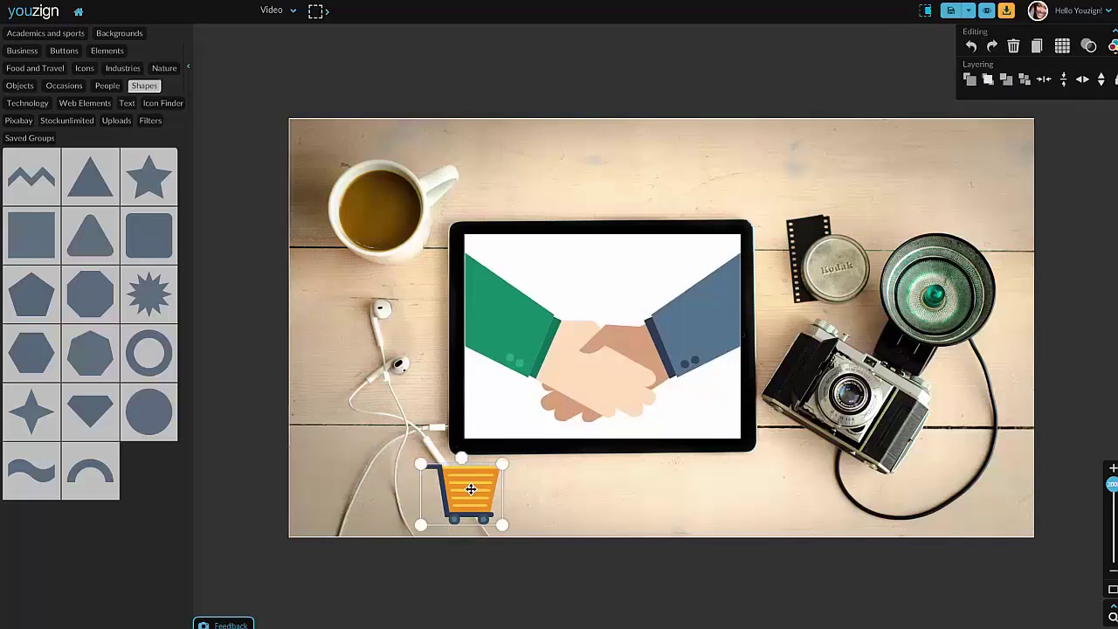
# Browse the Buttons library and add the green button with the play arrow to the design.
pyautogui.click(70, 53)
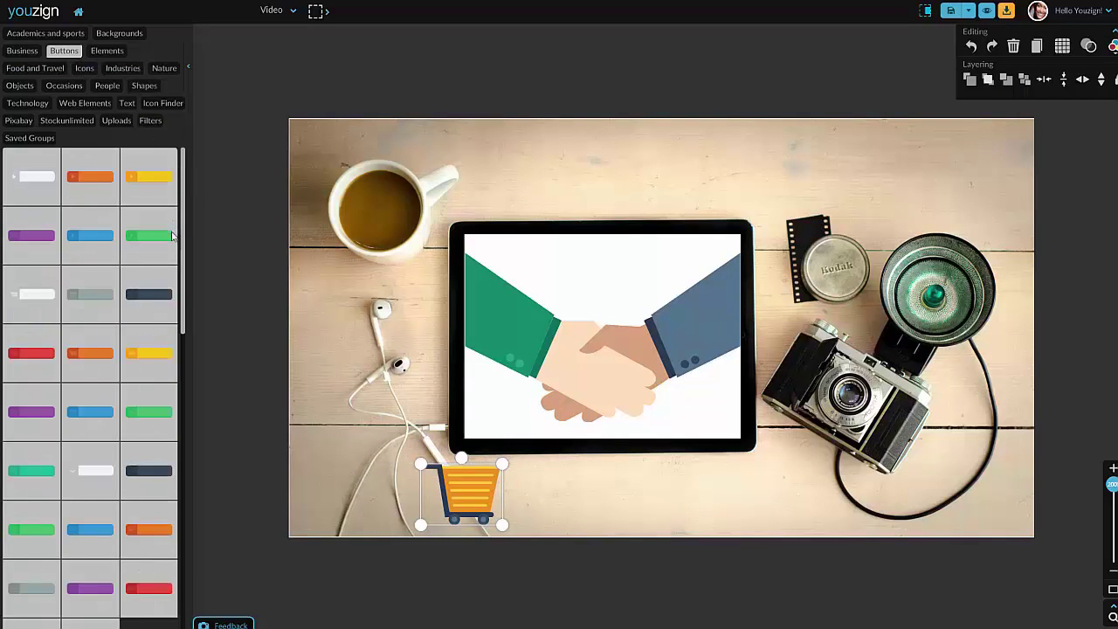
pyautogui.scroll(-2, 186, 235)
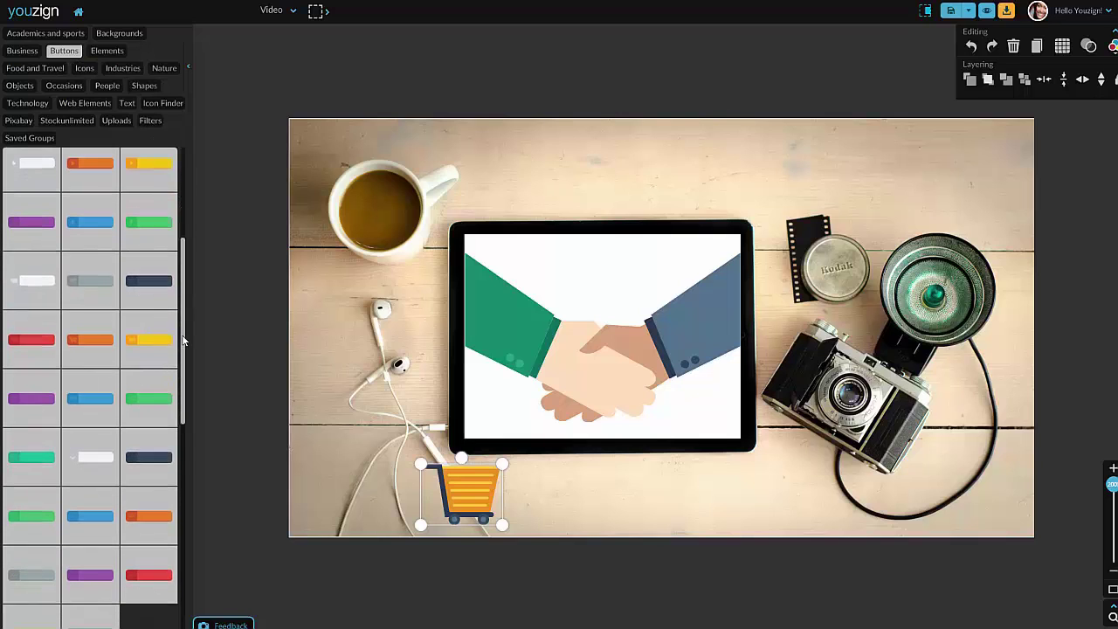
pyautogui.scroll(1, 188, 231)
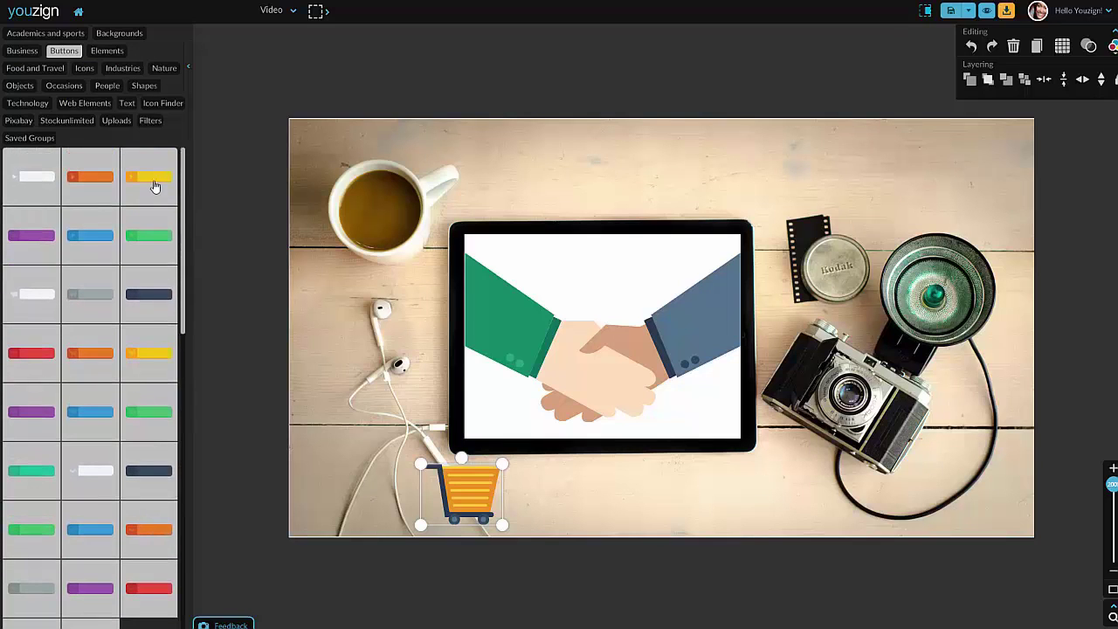
pyautogui.scroll(-2, 138, 490)
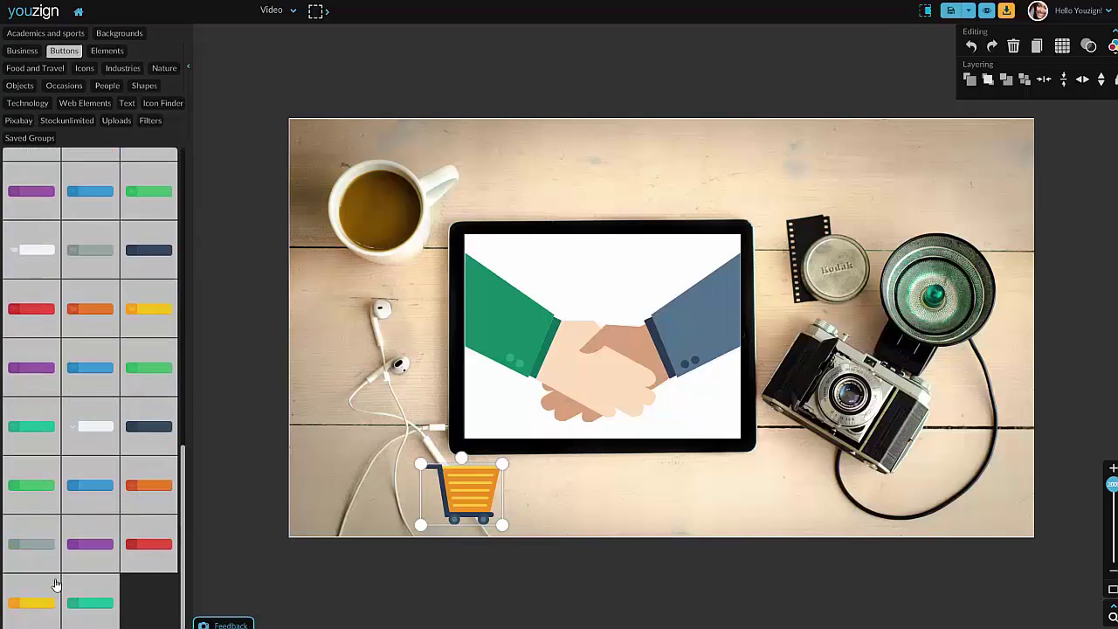
pyautogui.scroll(2, 117, 301)
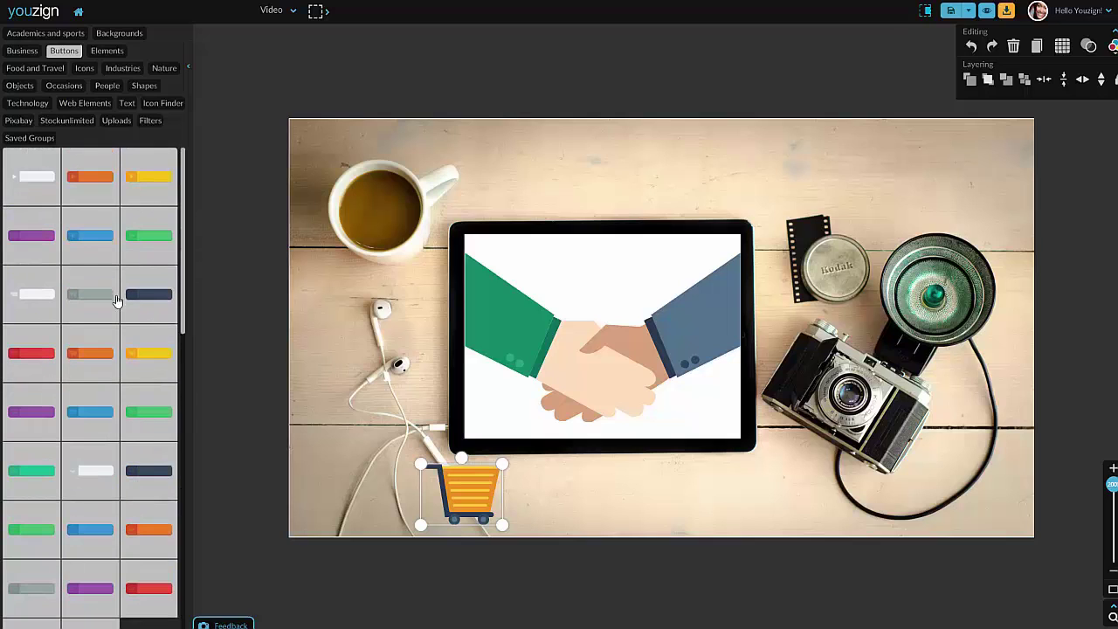
pyautogui.click(156, 238)
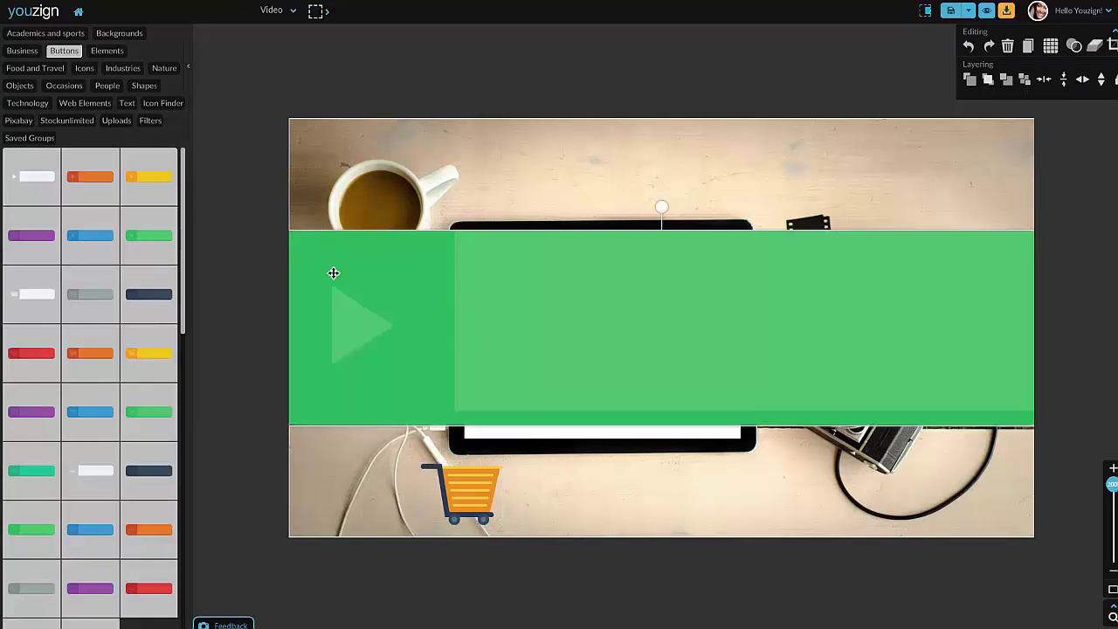
# Shrink the green button and place it just below the tablet, overlapping the shopping cart.
pyautogui.moveTo(332, 272); pyautogui.dragTo(450, 296)
pyautogui.moveTo(401, 256); pyautogui.dragTo(884, 371)
pyautogui.moveTo(535, 511); pyautogui.dragTo(510, 509)
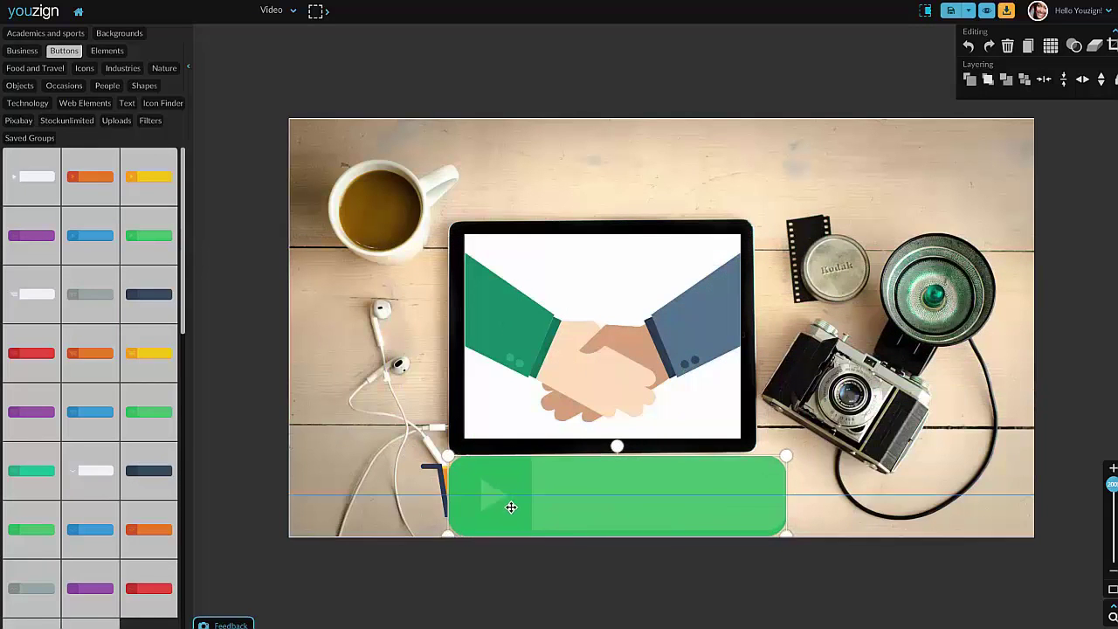
pyautogui.moveTo(446, 458); pyautogui.dragTo(524, 472)
pyautogui.moveTo(589, 509); pyautogui.dragTo(541, 501)
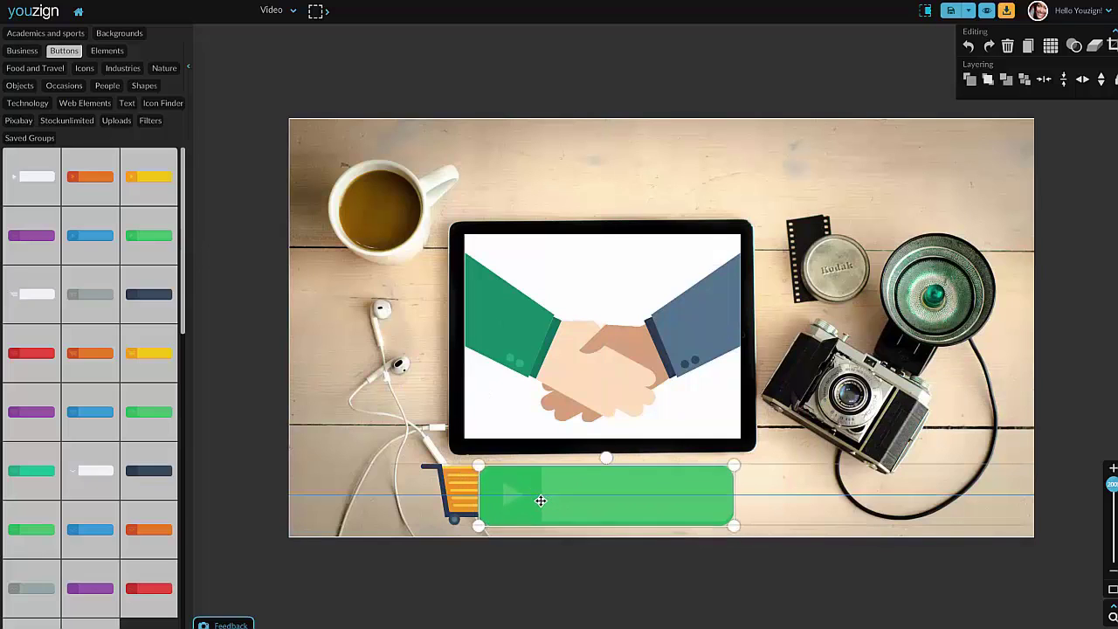
# Bring the shopping cart in front of the green button, shrink it and place it over the button's play arrow.
pyautogui.click(454, 482)
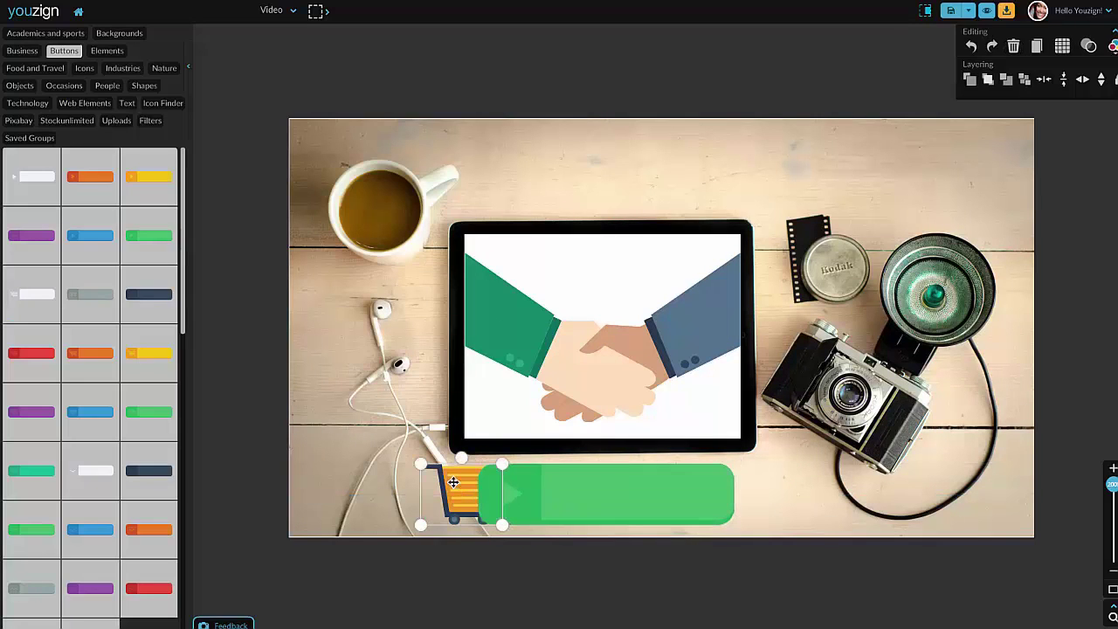
pyautogui.click(993, 81)
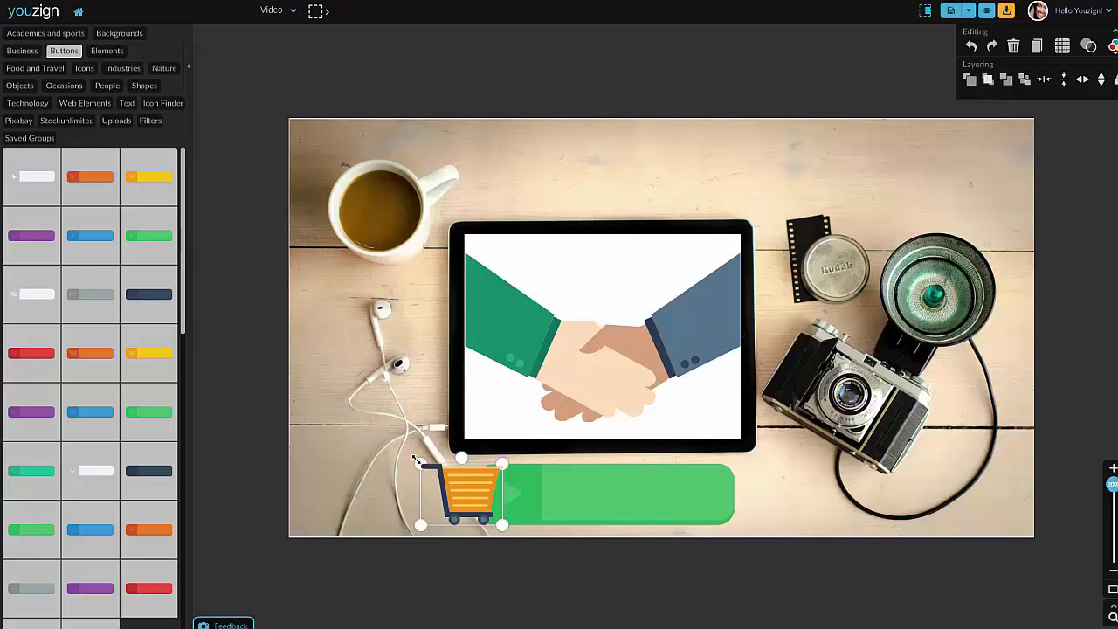
pyautogui.moveTo(418, 461); pyautogui.dragTo(486, 482)
pyautogui.click(474, 500)
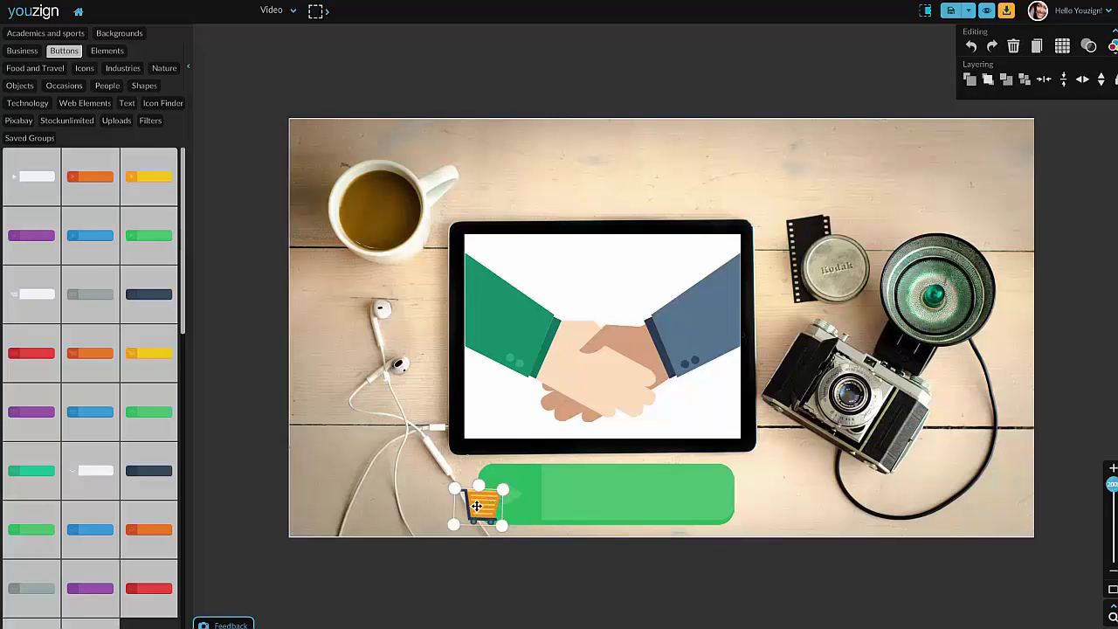
pyautogui.moveTo(477, 506); pyautogui.dragTo(506, 496)
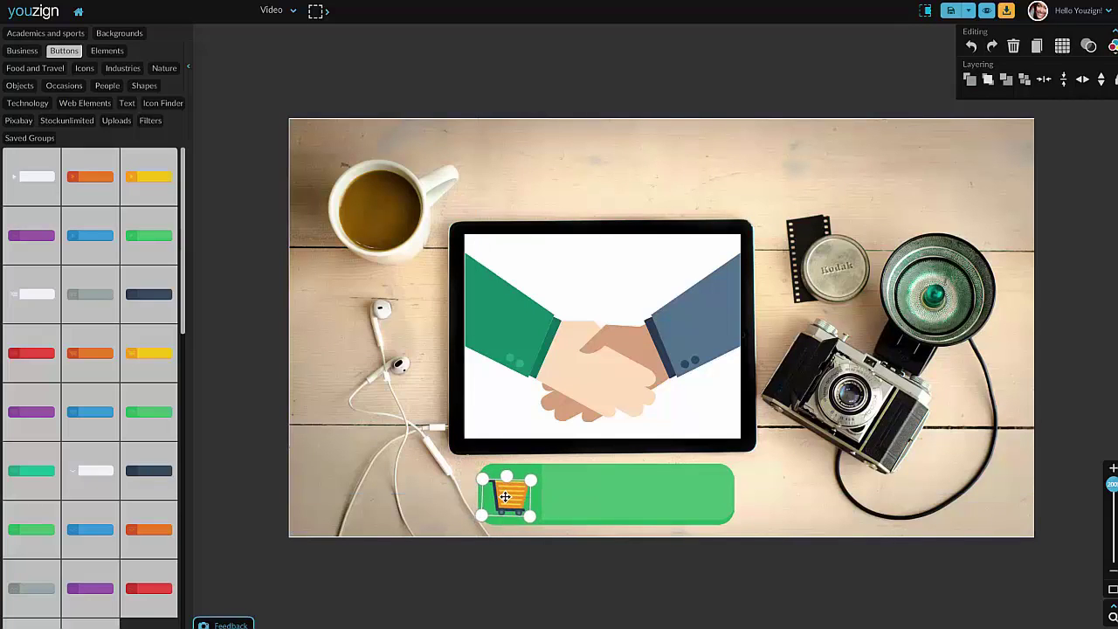
pyautogui.click(418, 484)
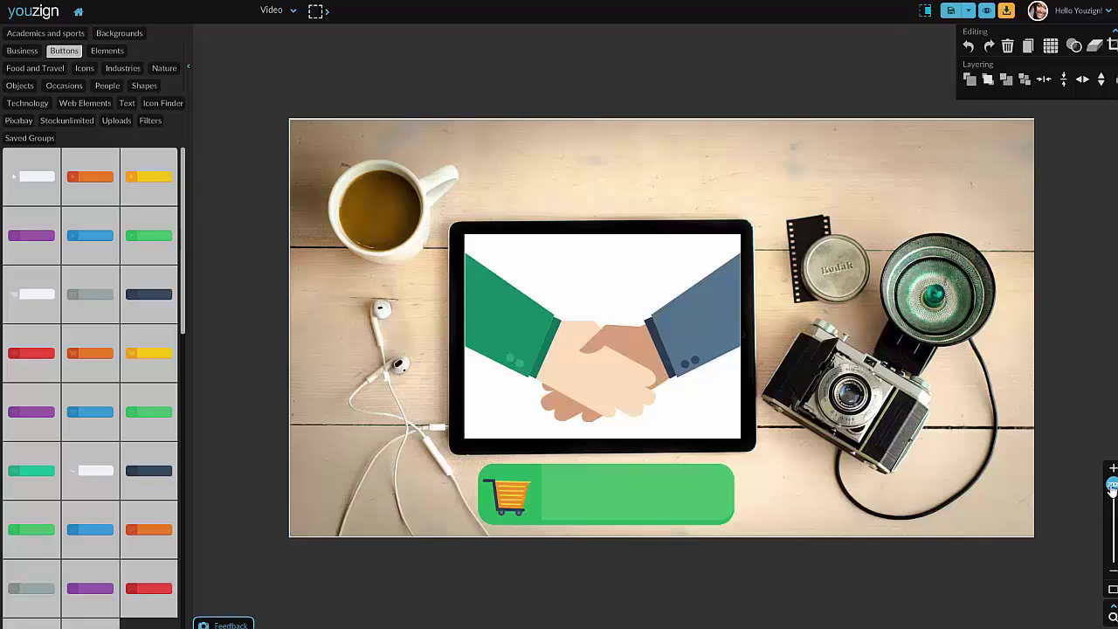
# Browse the Web Elements library, and add the orange megaphone from the Objects library to the design.
pyautogui.moveTo(1112, 485); pyautogui.dragTo(1112, 554)
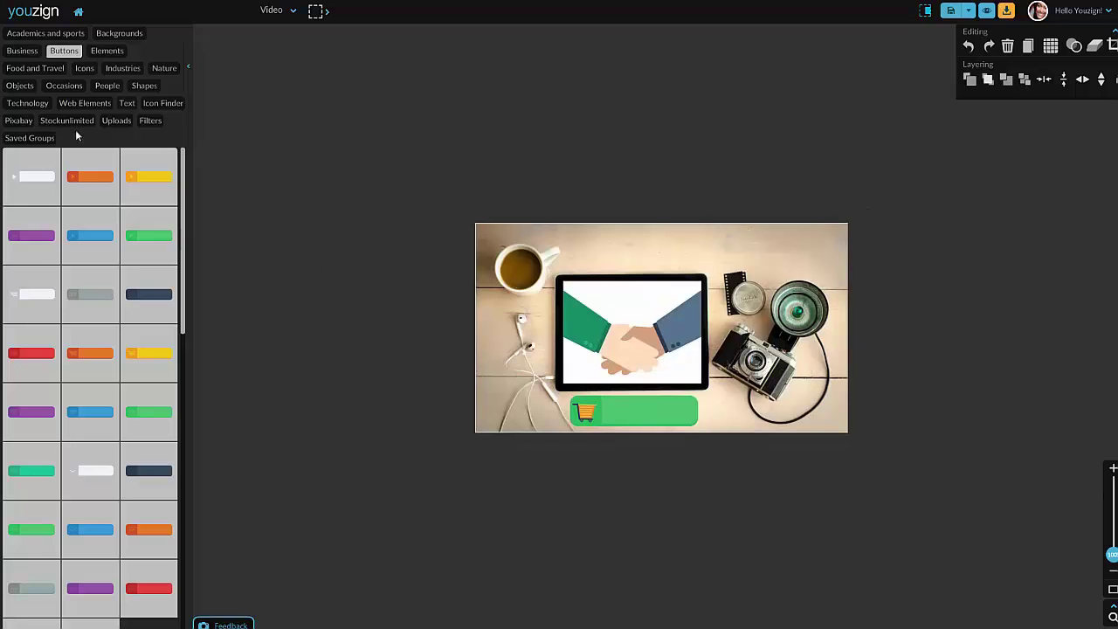
pyautogui.click(79, 104)
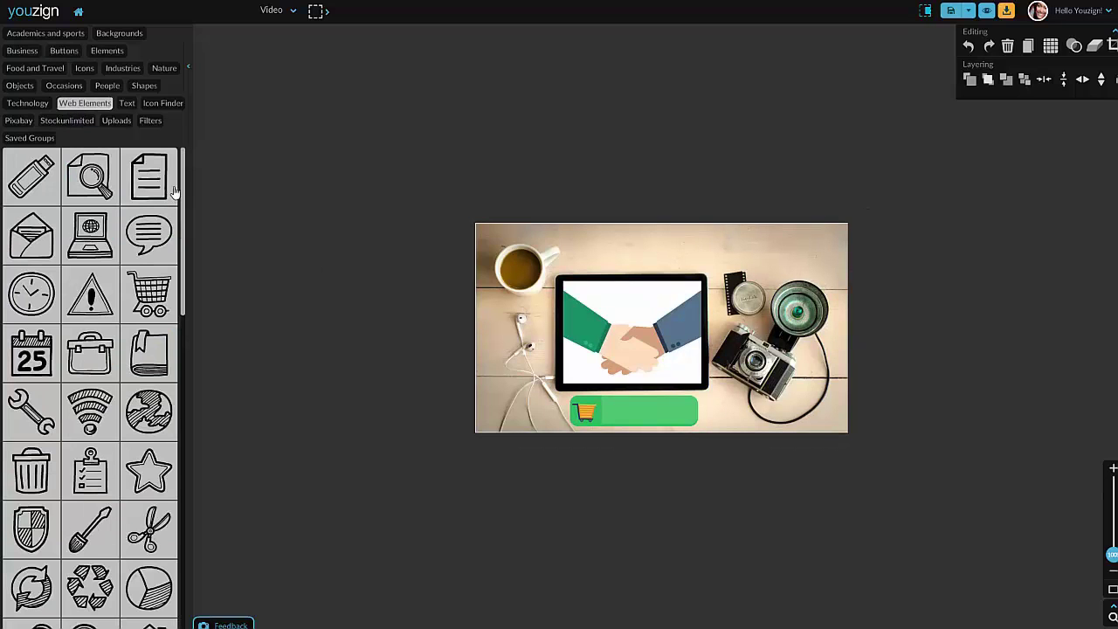
pyautogui.moveTo(181, 185); pyautogui.dragTo(154, 559)
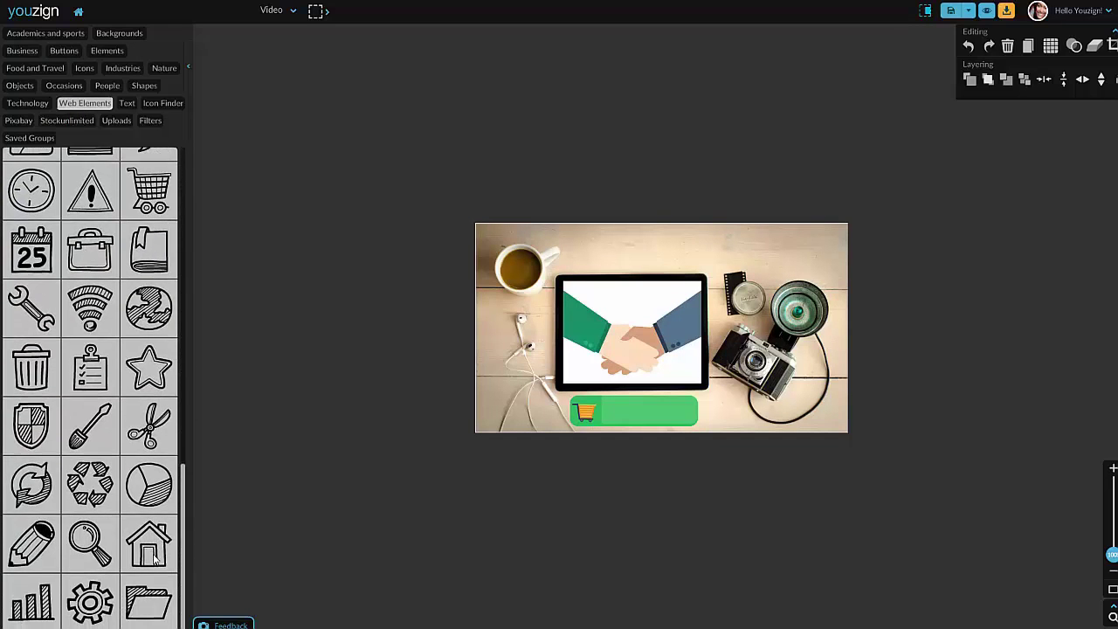
pyautogui.scroll(5, 187, 245)
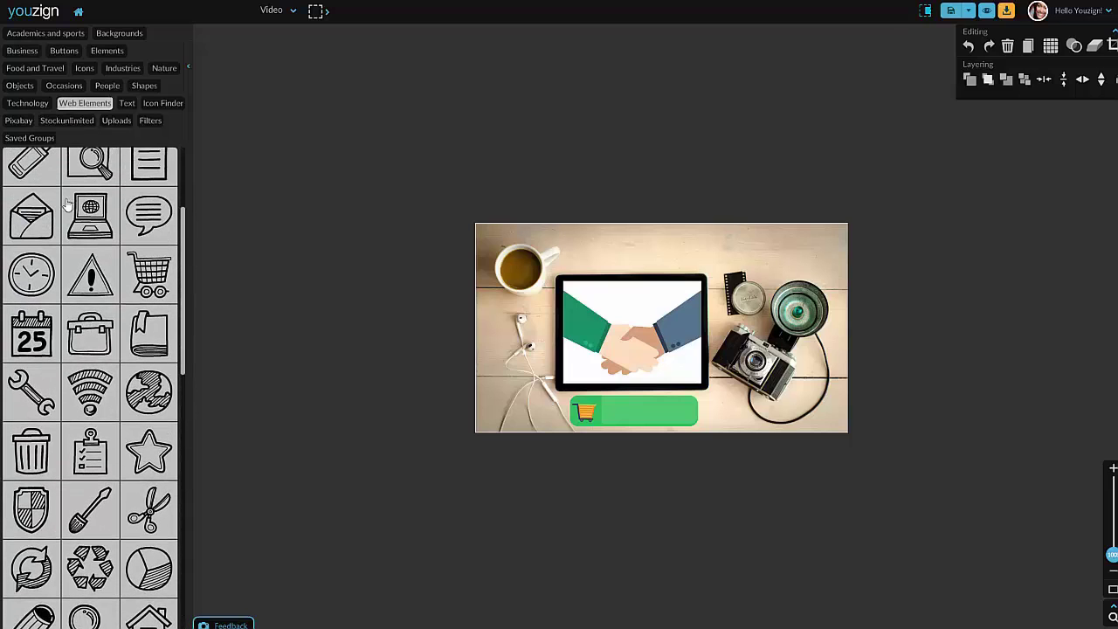
pyautogui.scroll(1, 114, 313)
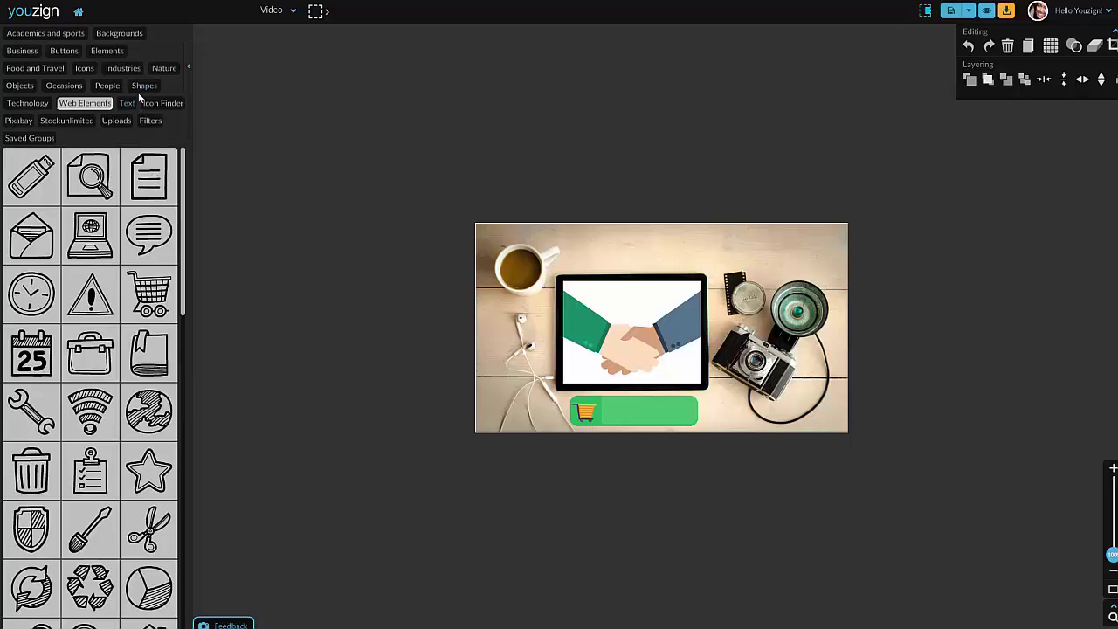
pyautogui.click(20, 87)
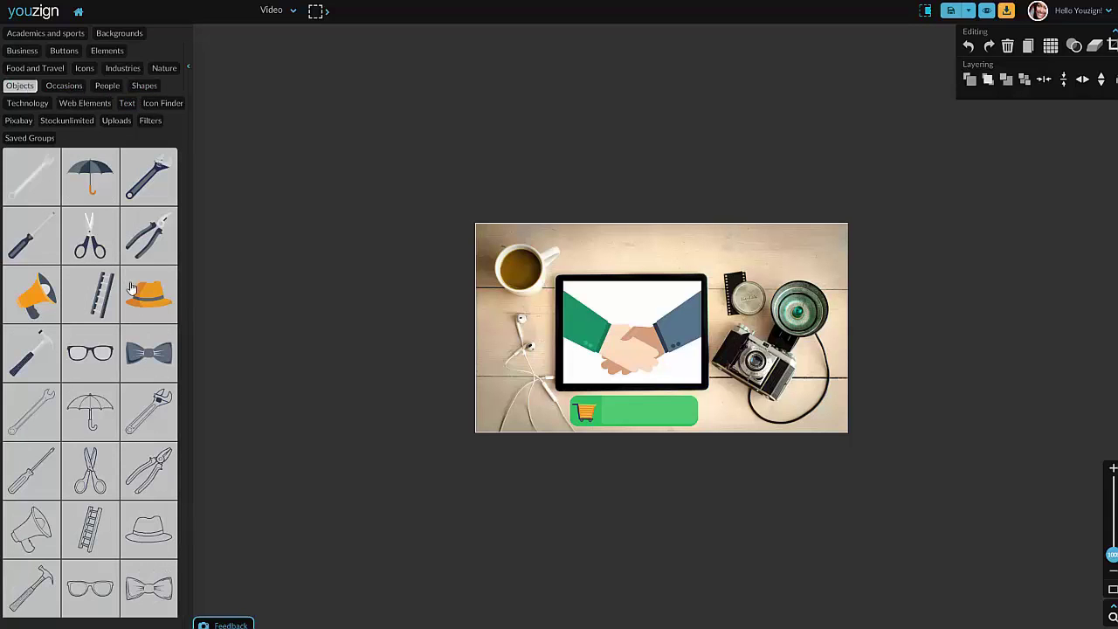
pyautogui.click(51, 289)
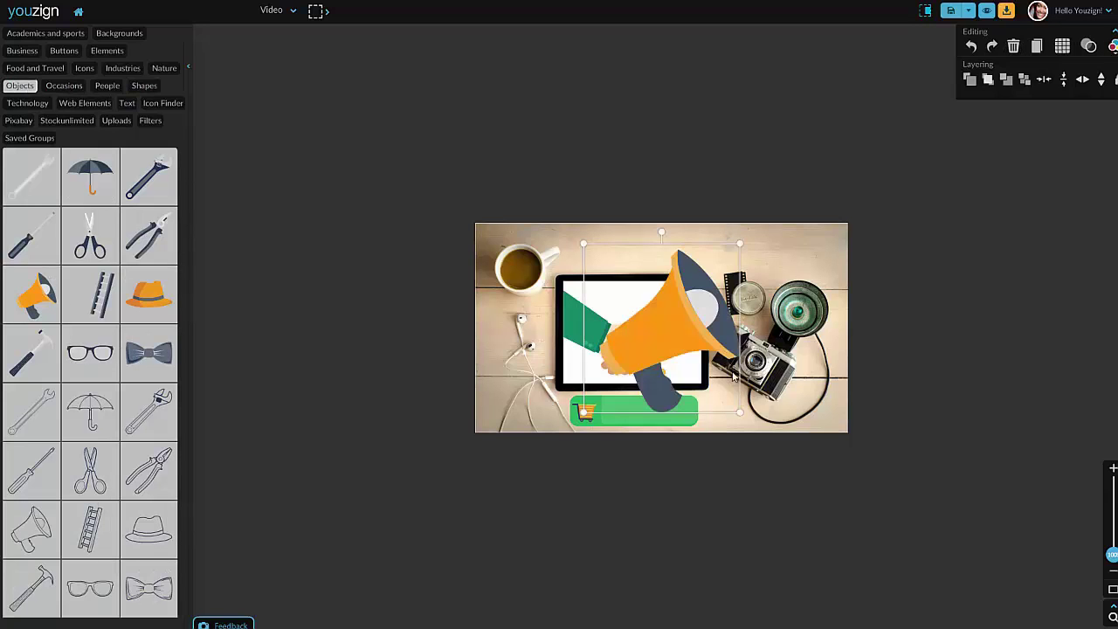
# Shrink the megaphone and place it near the design's upper-left corner, over the coffee cup.
pyautogui.moveTo(742, 243); pyautogui.dragTo(660, 327)
pyautogui.moveTo(622, 370); pyautogui.dragTo(524, 253)
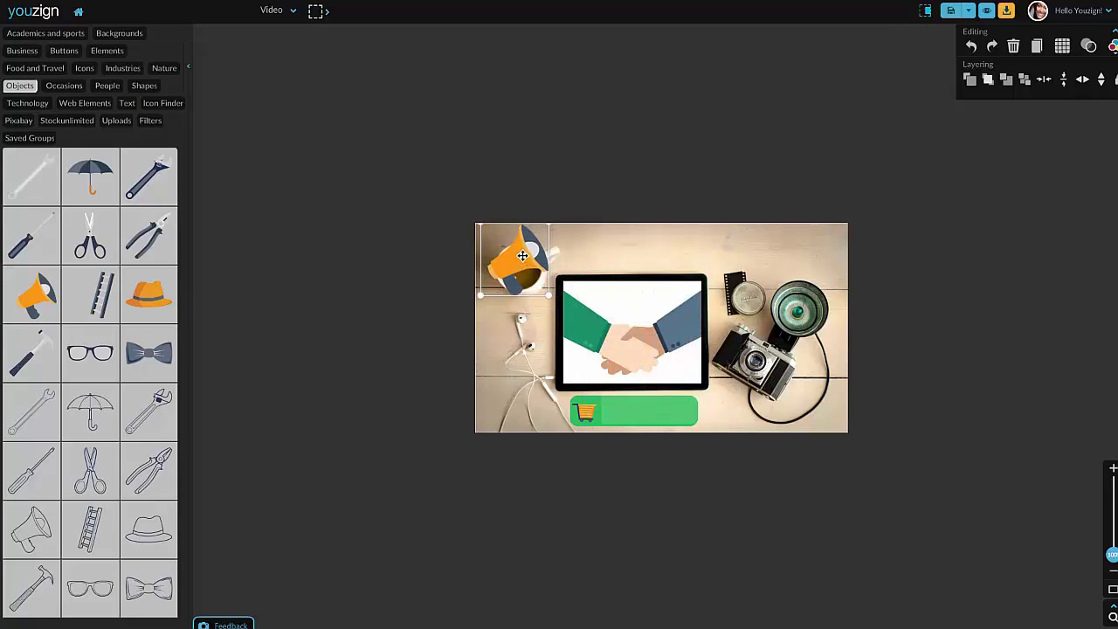
pyautogui.moveTo(489, 289); pyautogui.dragTo(513, 251)
pyautogui.click(511, 271)
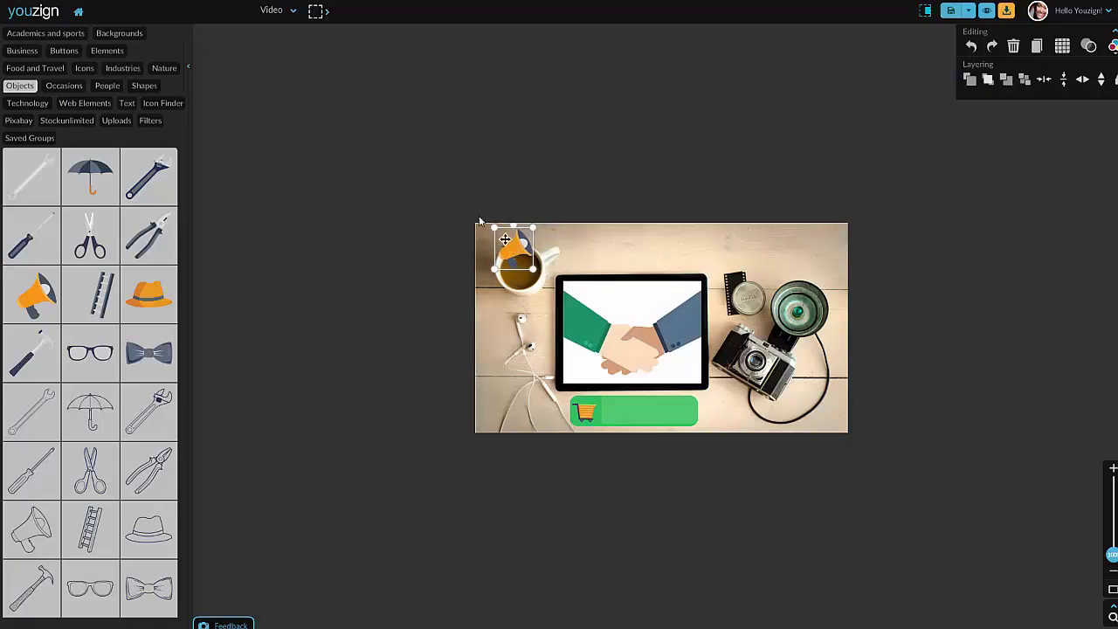
# Add the square from the Shapes library and reshape it into a thin banner spanning the design's top edge.
pyautogui.click(144, 88)
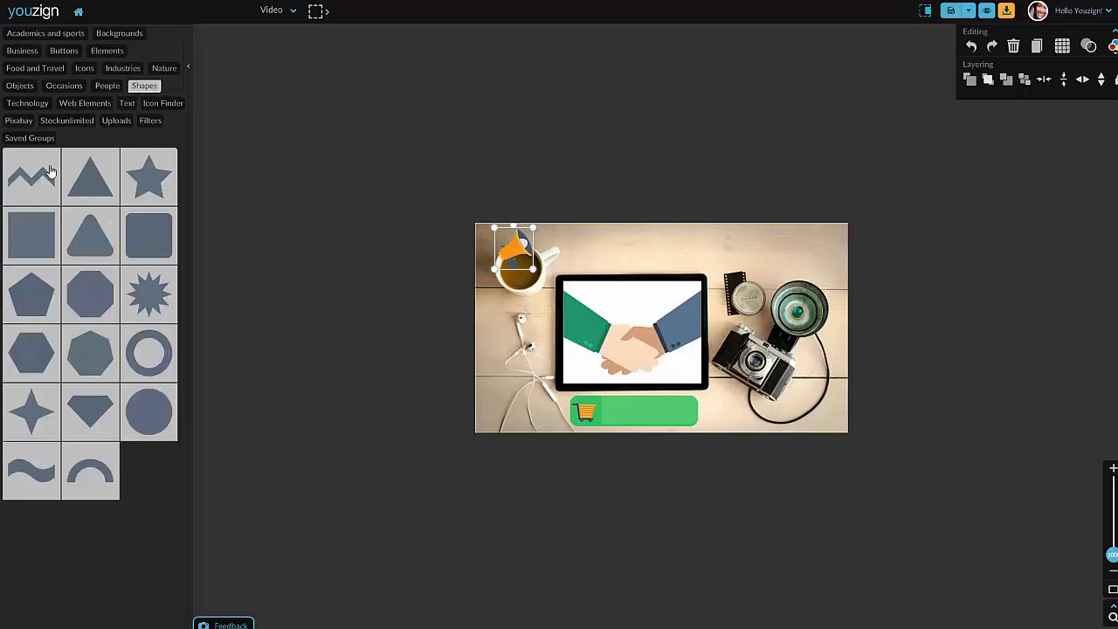
pyautogui.click(32, 236)
pyautogui.moveTo(600, 307); pyautogui.dragTo(502, 272)
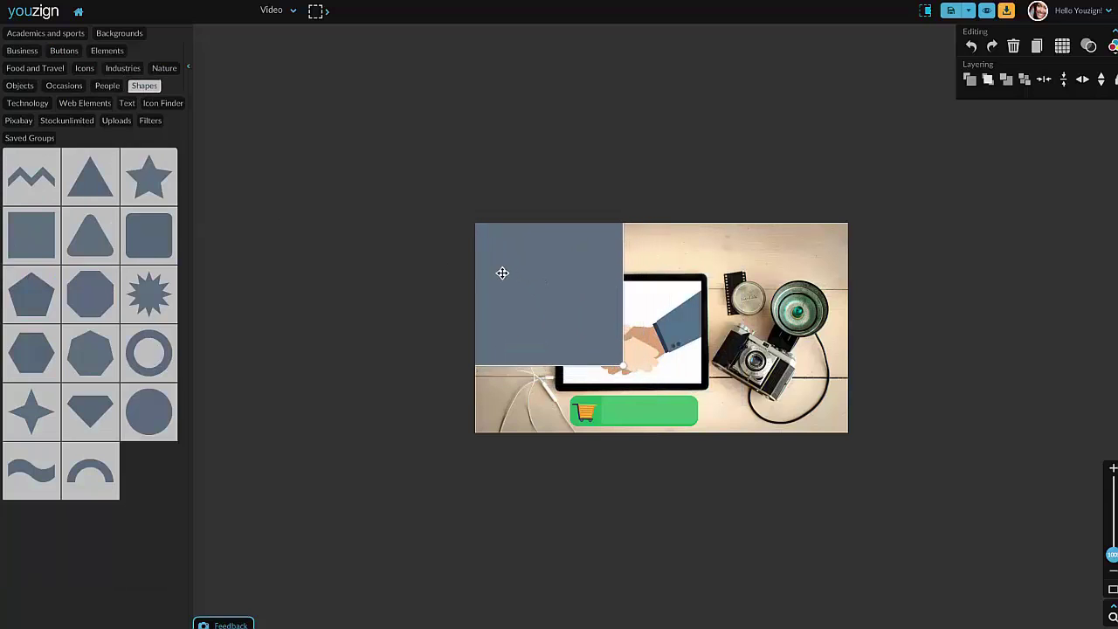
pyautogui.moveTo(616, 367); pyautogui.dragTo(909, 258)
pyautogui.click(909, 259)
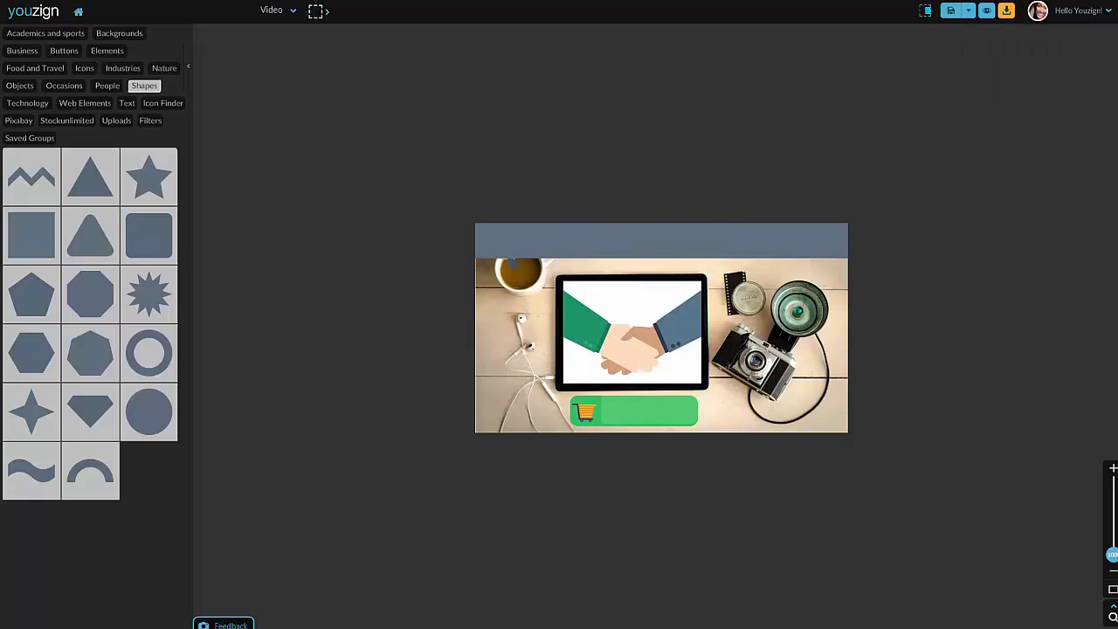
# Recolor the banner across the top of the design green.
pyautogui.click(678, 251)
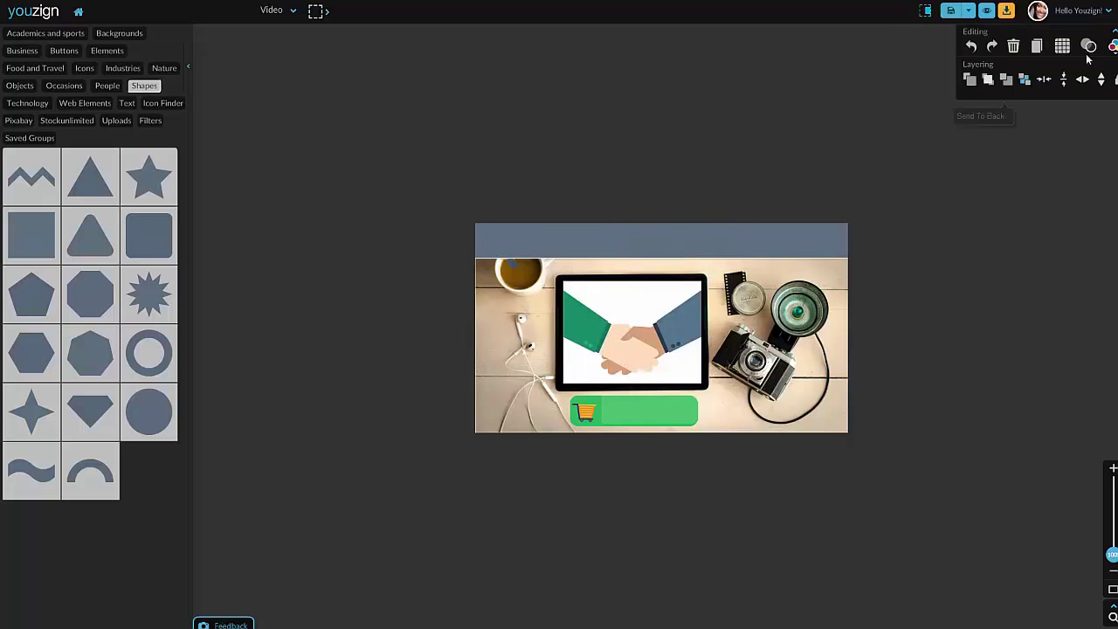
pyautogui.click(1094, 72)
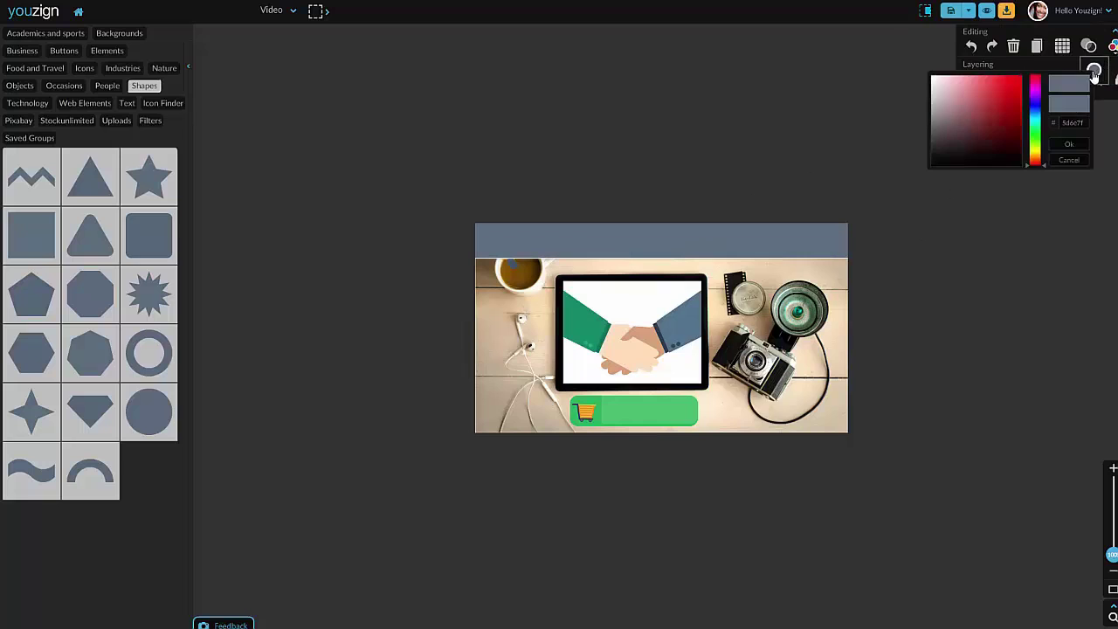
pyautogui.click(1036, 136)
pyautogui.moveTo(1005, 117); pyautogui.dragTo(976, 122)
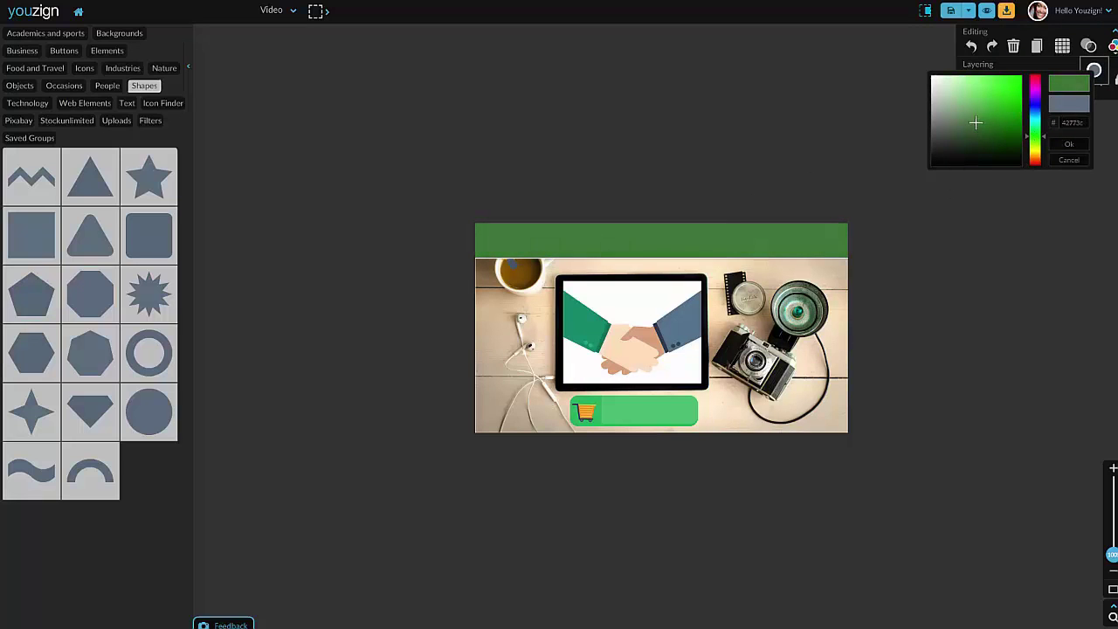
pyautogui.click(1025, 128)
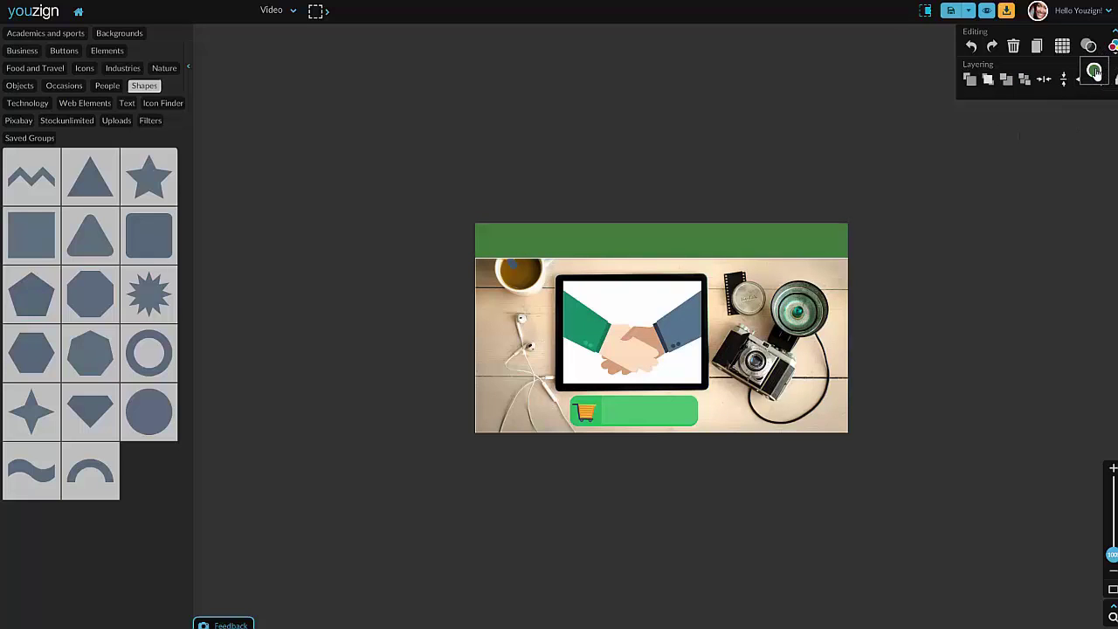
# Recolor the top banner dark red.
pyautogui.click(1098, 71)
pyautogui.moveTo(1036, 154); pyautogui.dragTo(1035, 165)
pyautogui.moveTo(1013, 106); pyautogui.dragTo(999, 107)
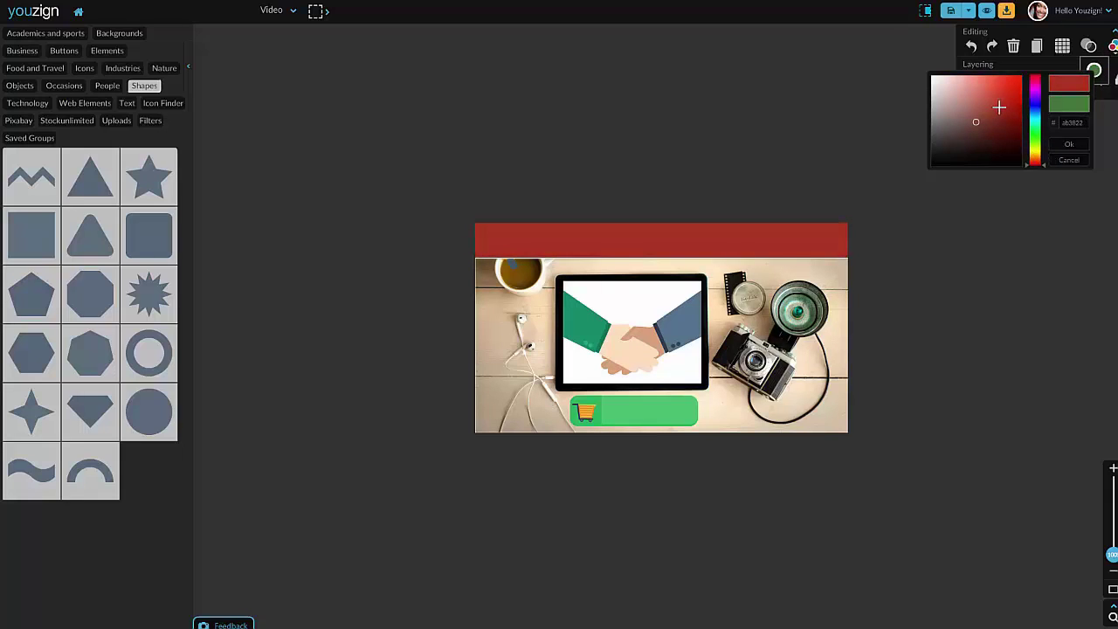
pyautogui.click(1068, 145)
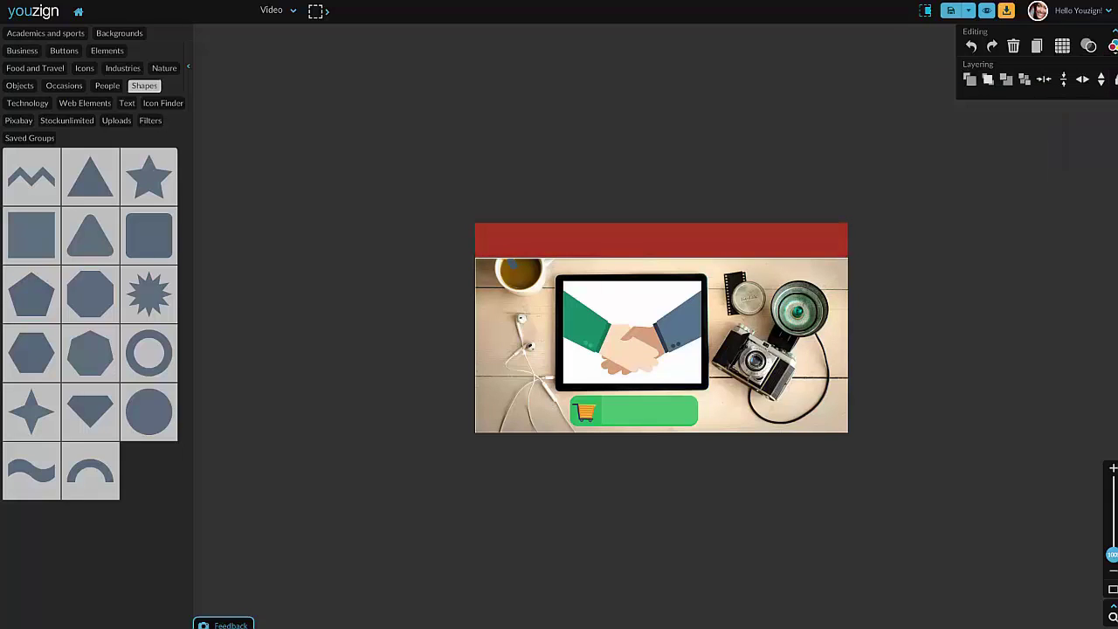
# Layer the red banner behind the megaphone, and shrink the megaphone to fit inside the banner's left end.
pyautogui.click(1006, 80)
pyautogui.click(532, 241)
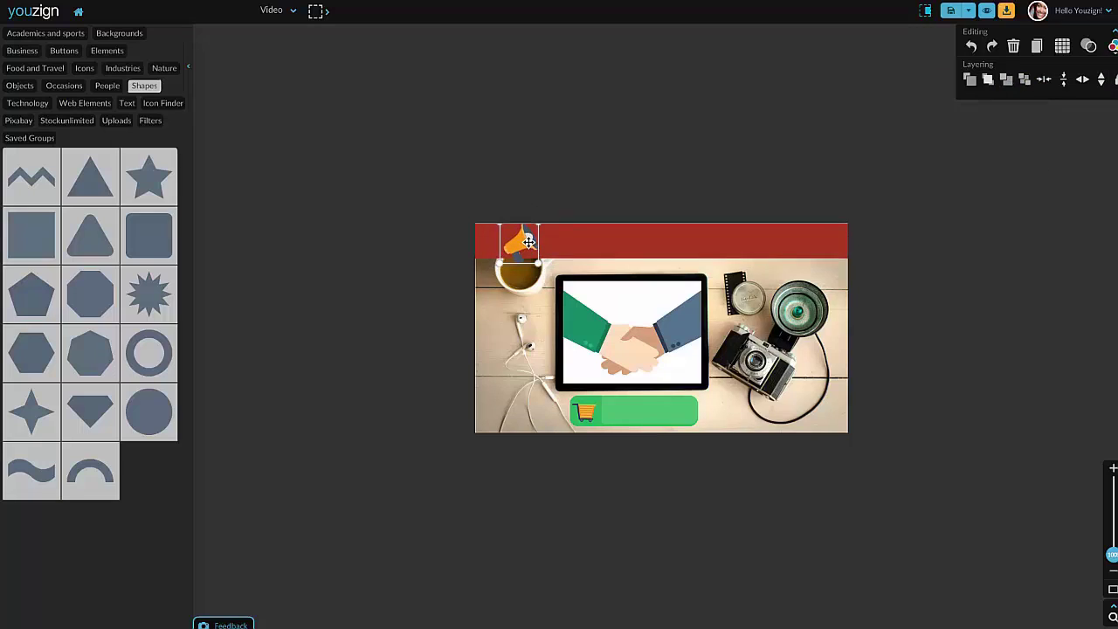
pyautogui.moveTo(535, 267); pyautogui.dragTo(499, 237)
pyautogui.click(560, 194)
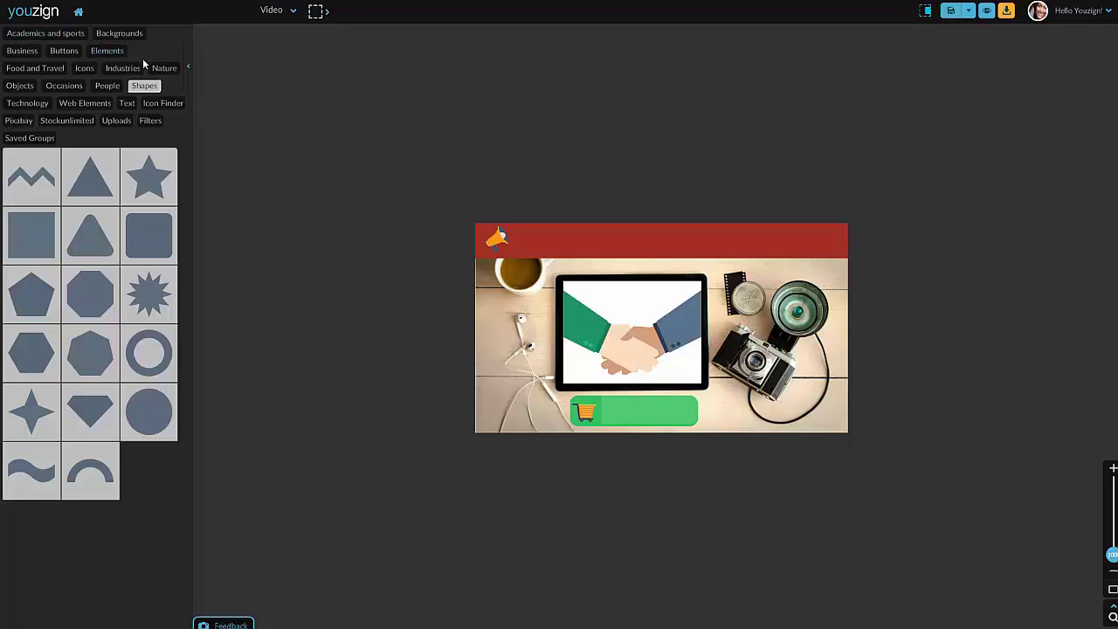
# Add a Subheadline text to the design, move it onto the red banner and shrink it to fit.
pyautogui.click(127, 104)
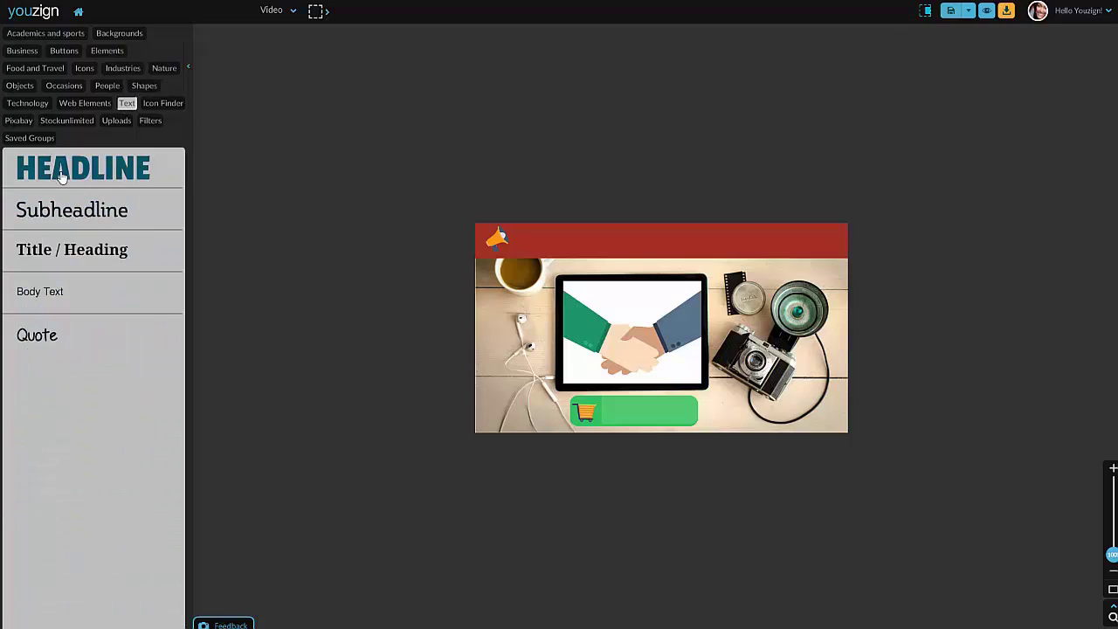
pyautogui.click(73, 210)
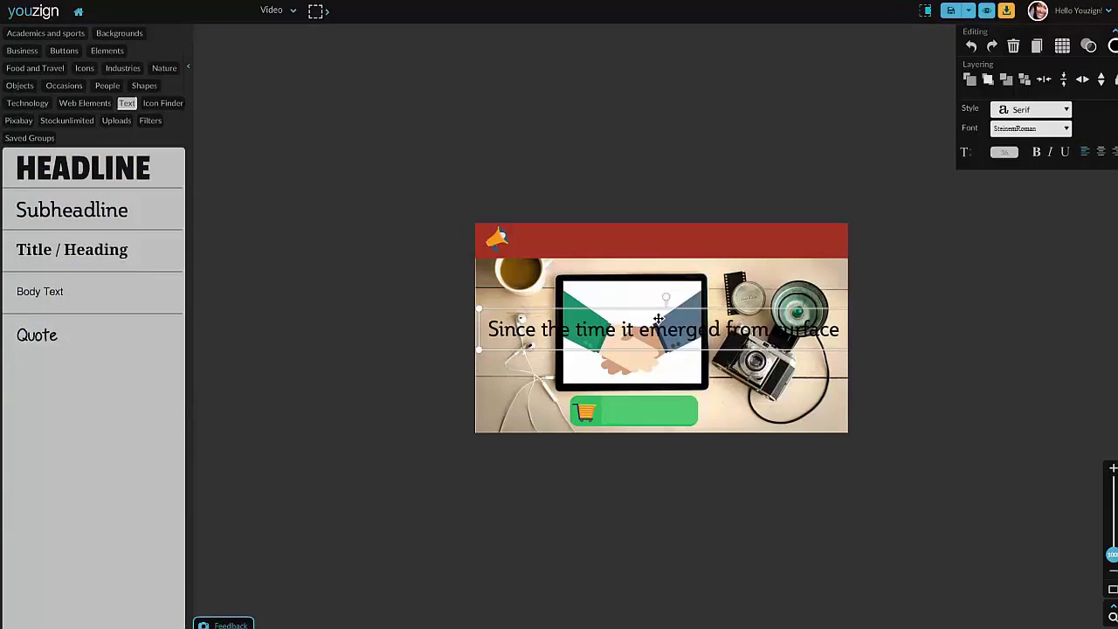
pyautogui.moveTo(659, 320); pyautogui.dragTo(700, 233)
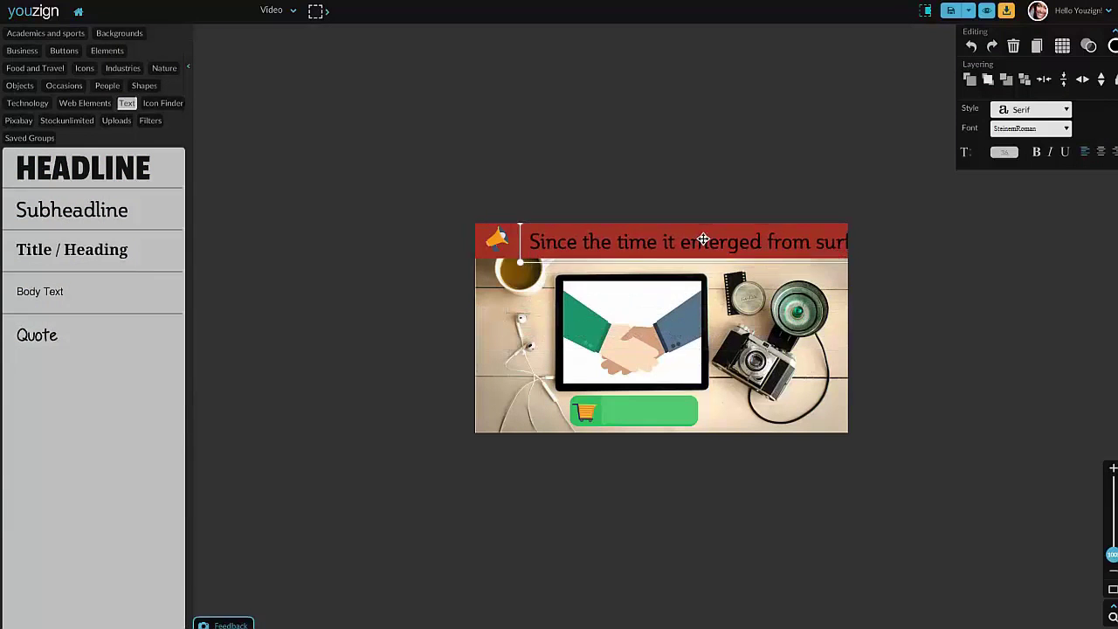
pyautogui.moveTo(522, 261); pyautogui.dragTo(589, 239)
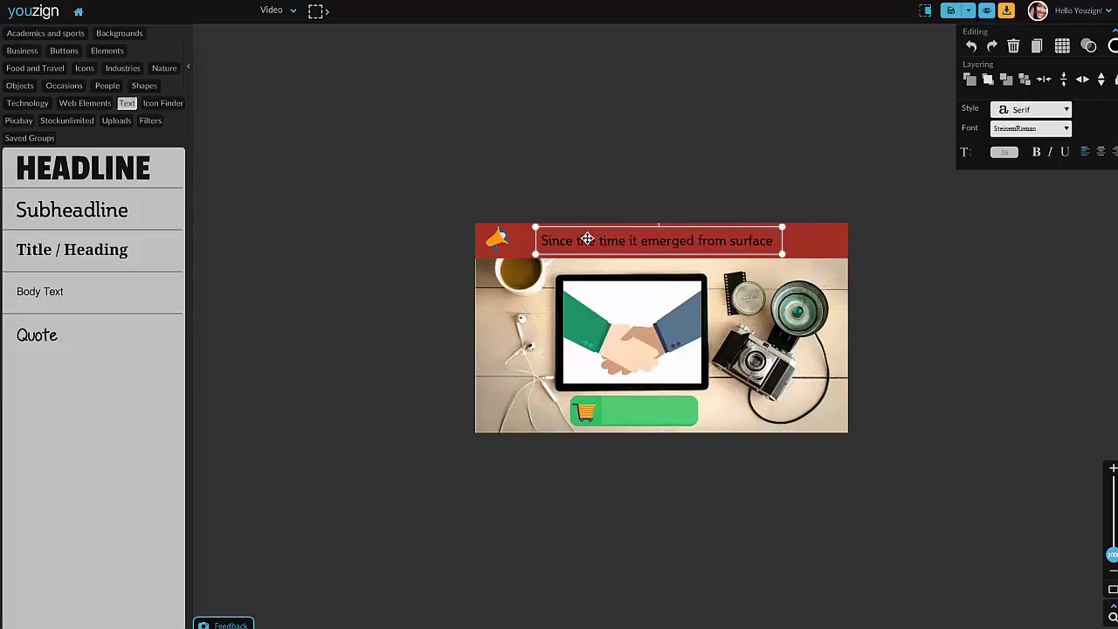
# Replace the banner's placeholder text with "This is a headline at the top!" and recolor it near-white.
pyautogui.doubleClick(588, 239)
pyautogui.write('Th')
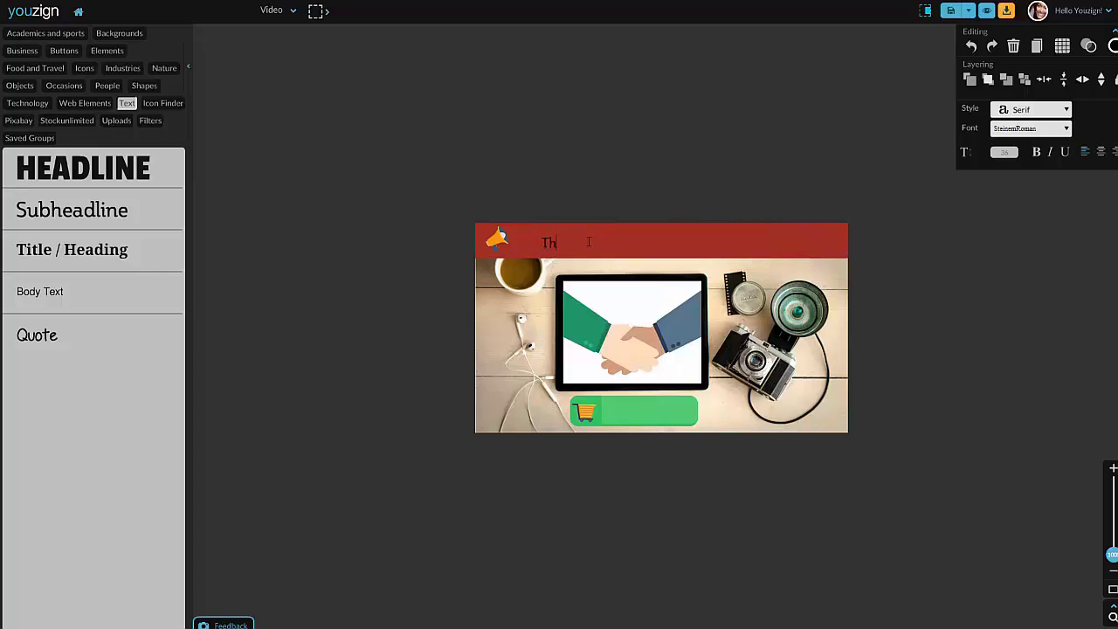
pyautogui.write('is is a headline at the top!')
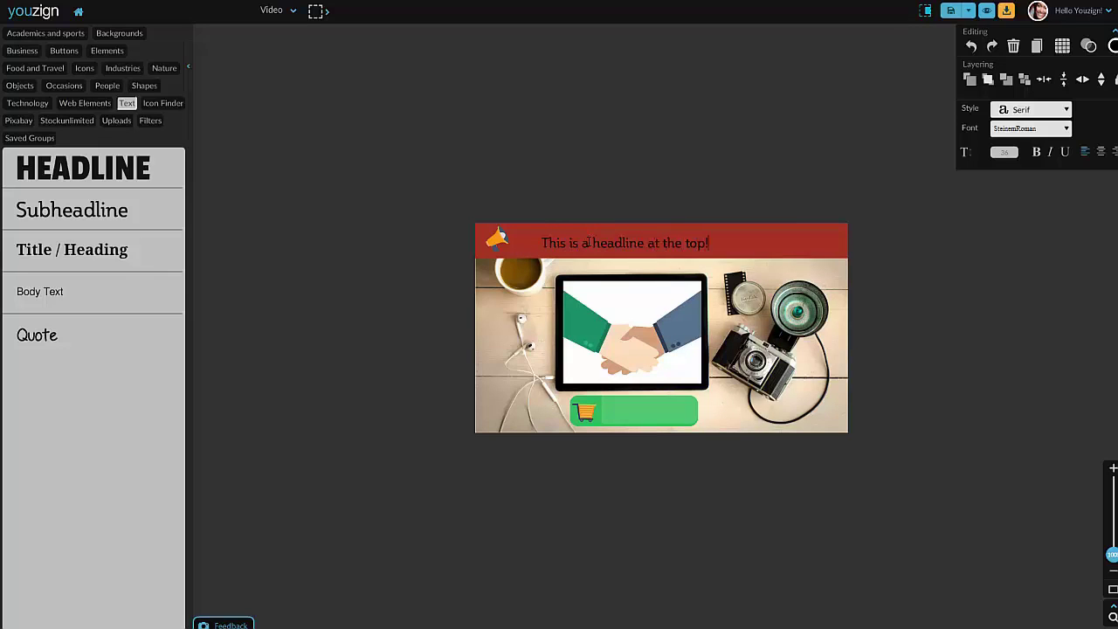
pyautogui.hotkey('ctrl', 'a')
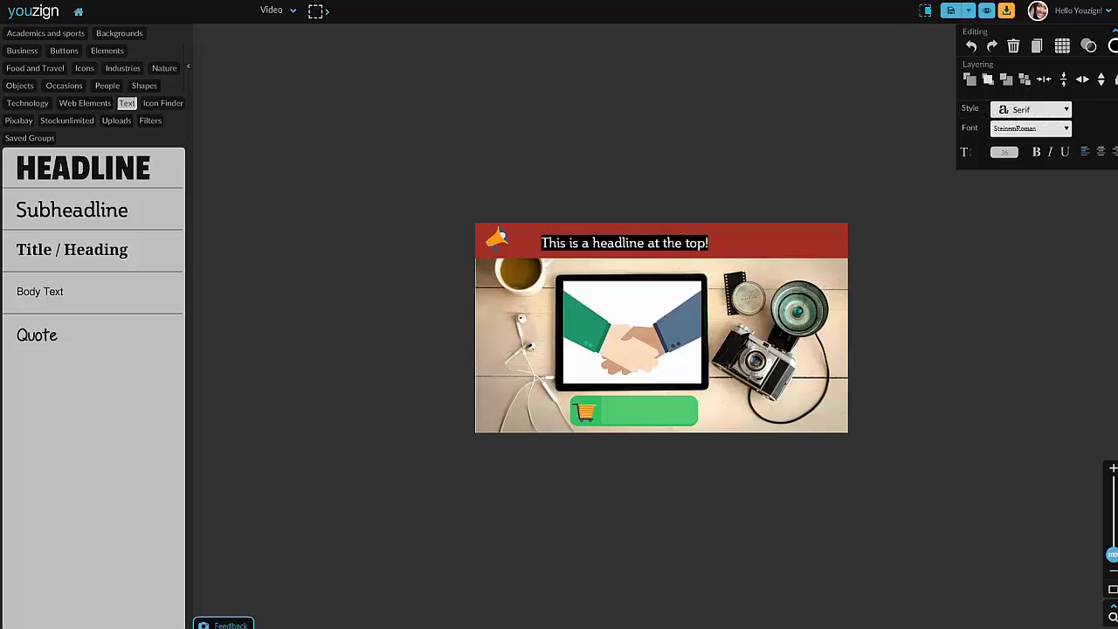
pyautogui.click(1114, 49)
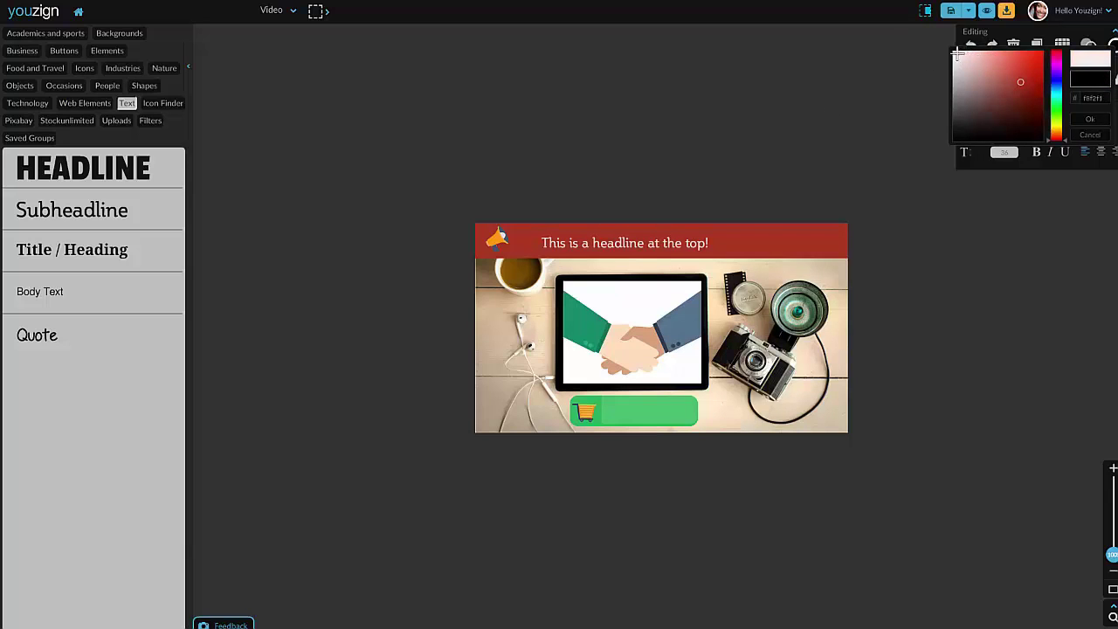
pyautogui.click(957, 55)
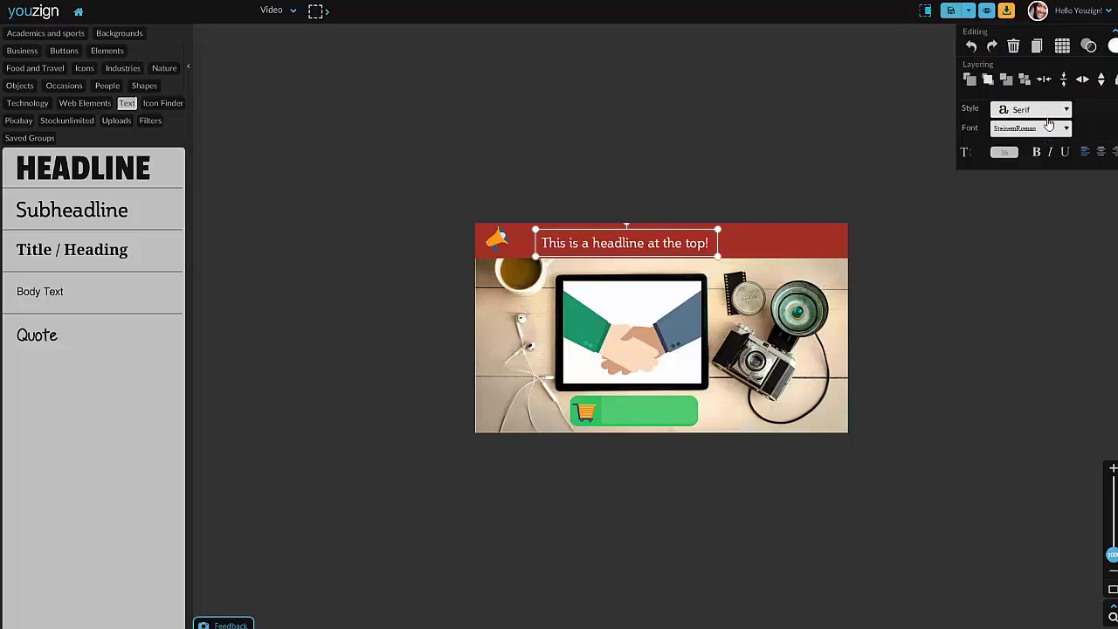
# Set the headline to the CodeLight font from the Sans Serif style and nudge it into place on the red banner.
pyautogui.click(1050, 129)
pyautogui.scroll(-4, 1040, 171)
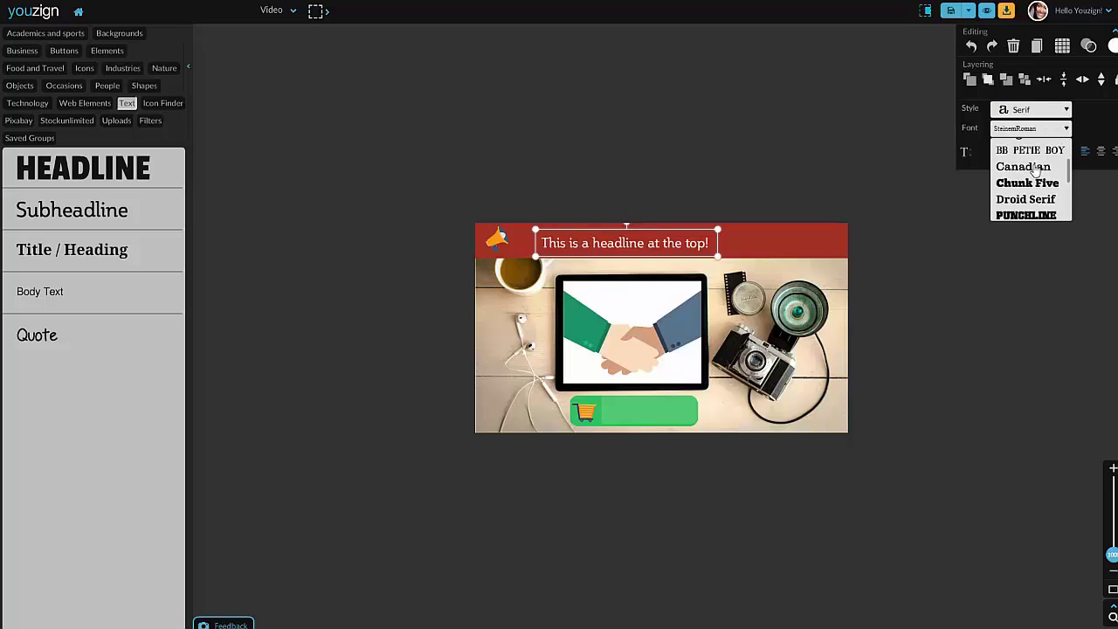
pyautogui.click(1034, 111)
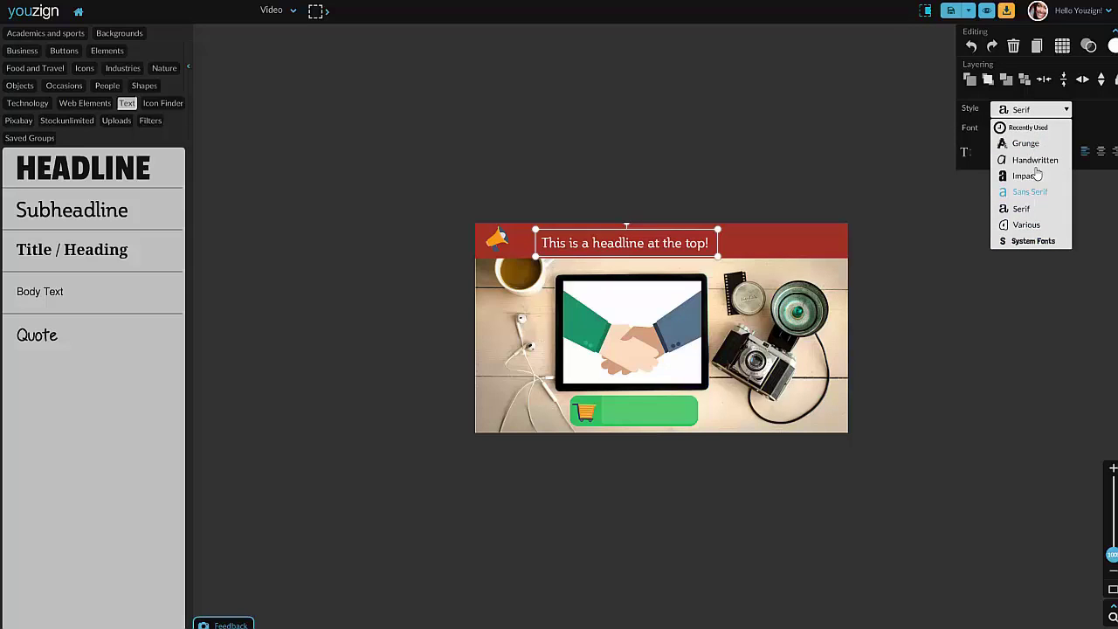
pyautogui.click(1043, 194)
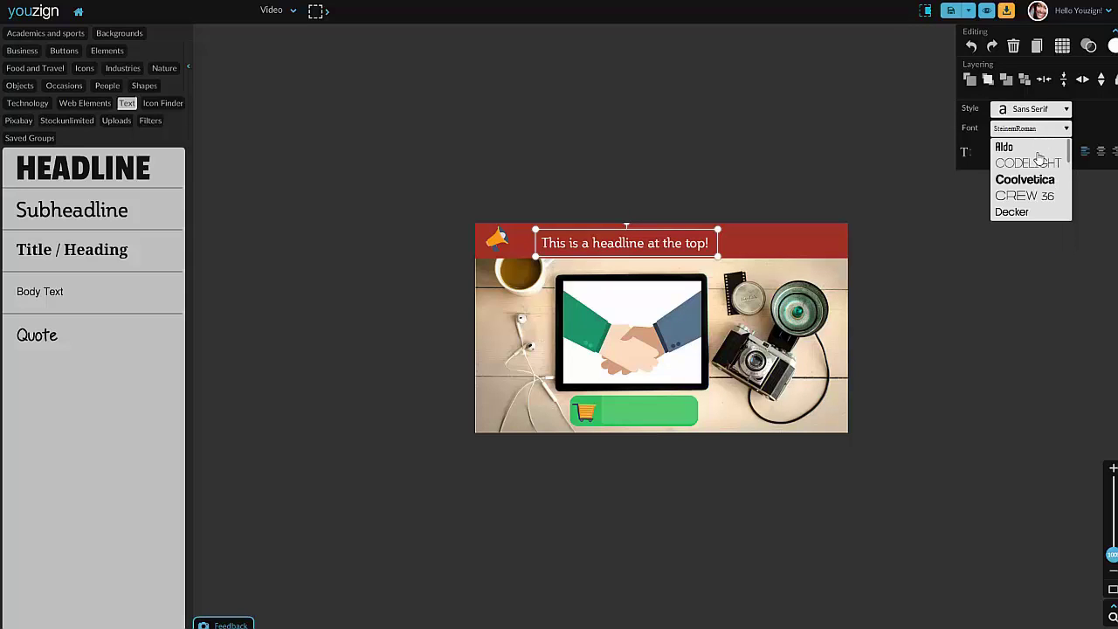
pyautogui.click(1038, 164)
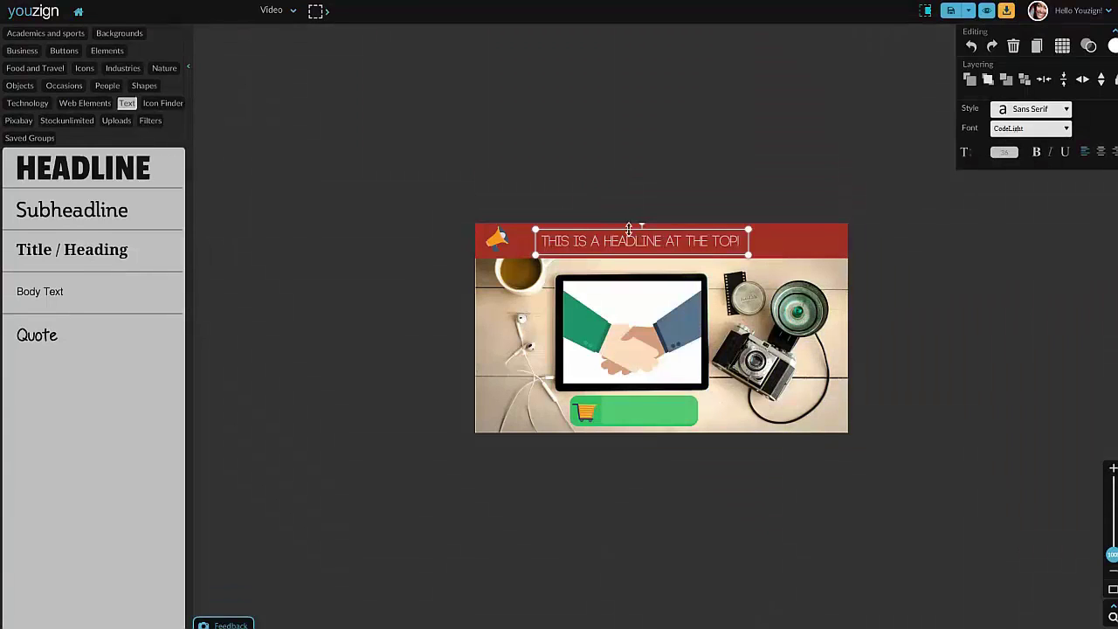
pyautogui.moveTo(661, 241)
pyautogui.mouseDown()
pyautogui.moveTo(671, 240)
pyautogui.moveTo(659, 241)
pyautogui.mouseUp()
pyautogui.click(642, 201)
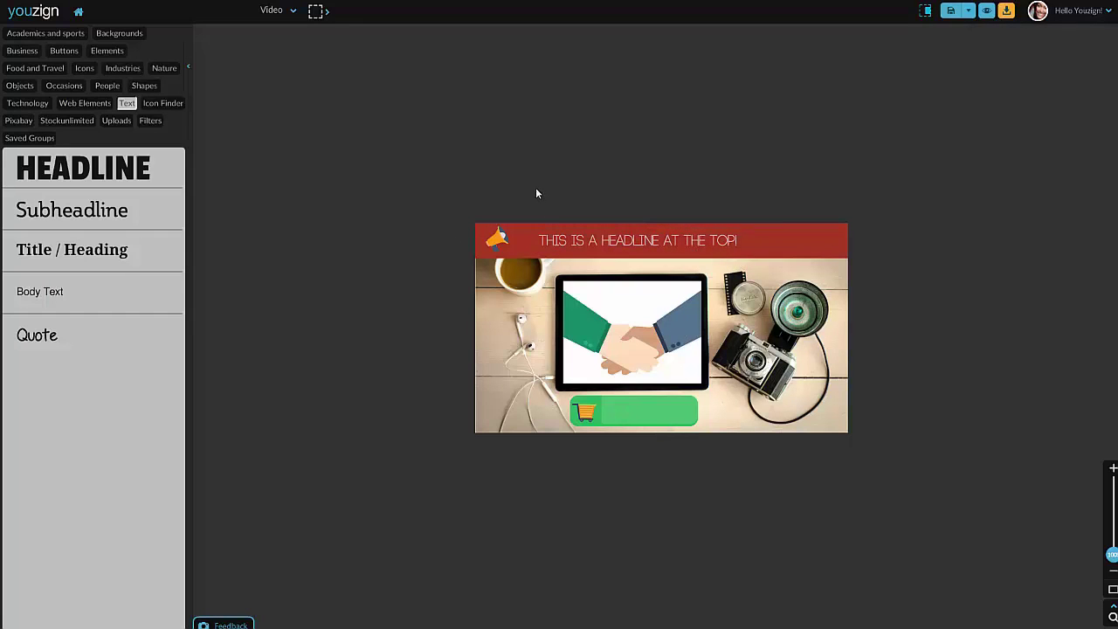
# Change the design to a custom size of 1000 px wide by 1000 px high.
pyautogui.click(290, 11)
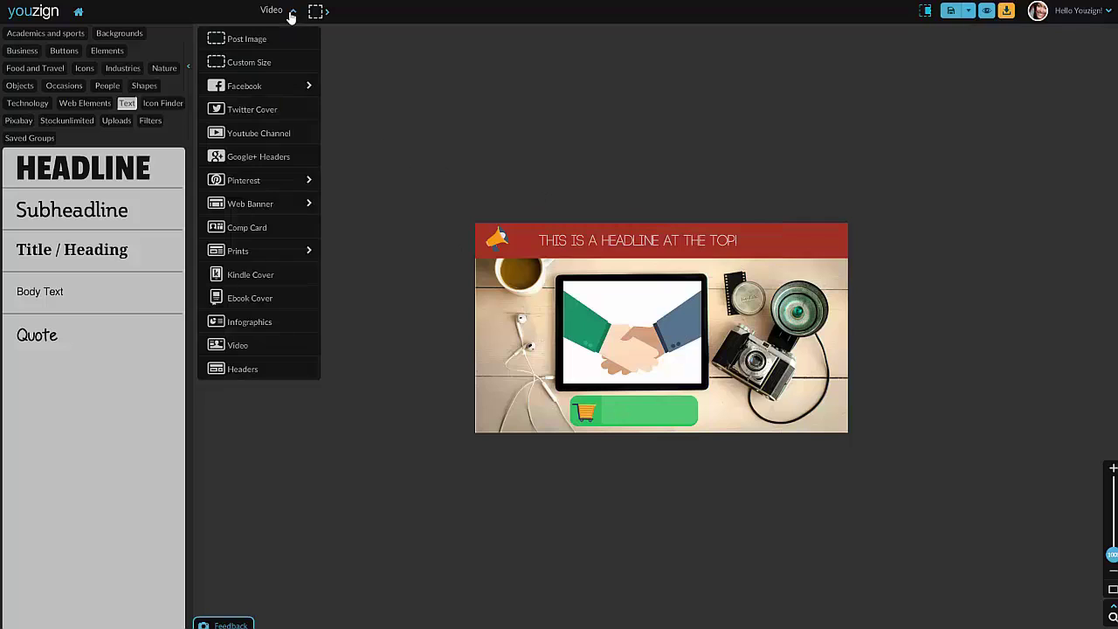
pyautogui.click(249, 63)
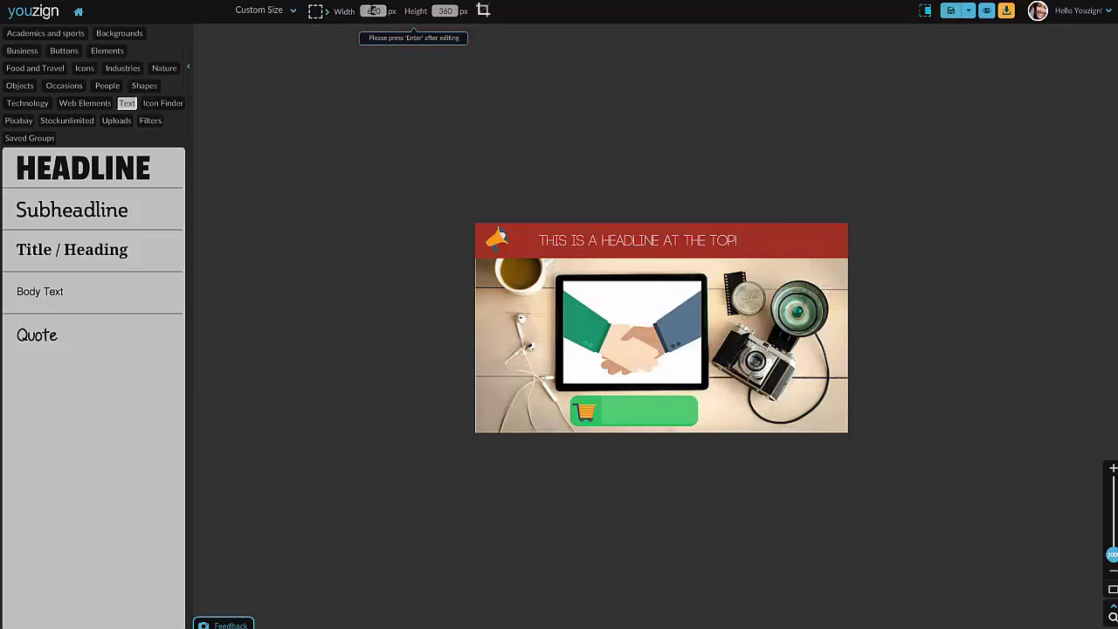
pyautogui.write('1000')
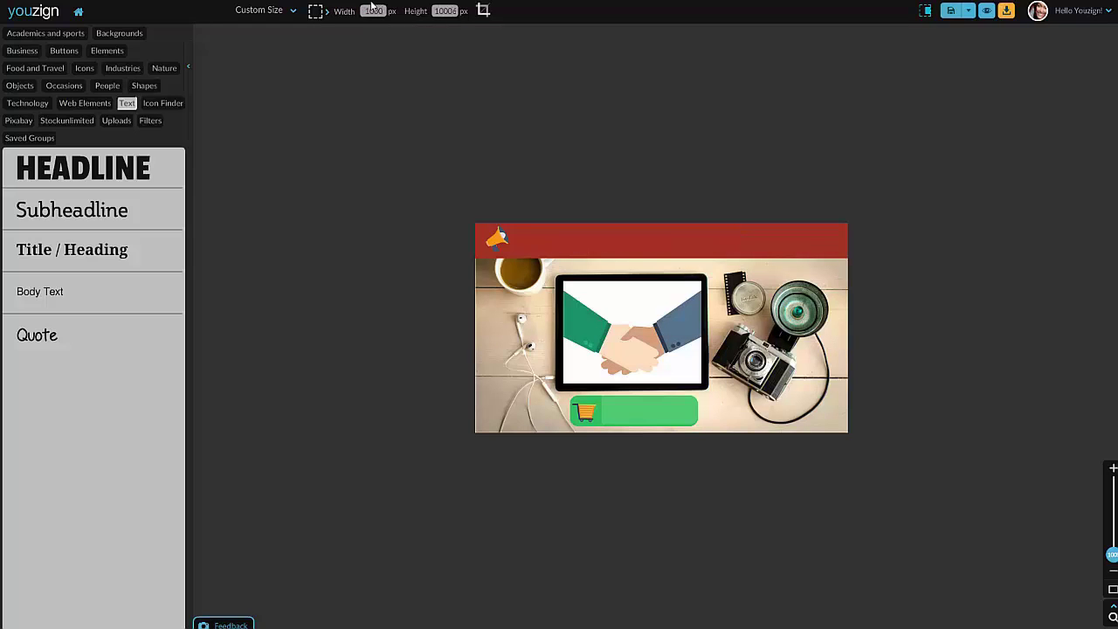
pyautogui.press('BackSpace')
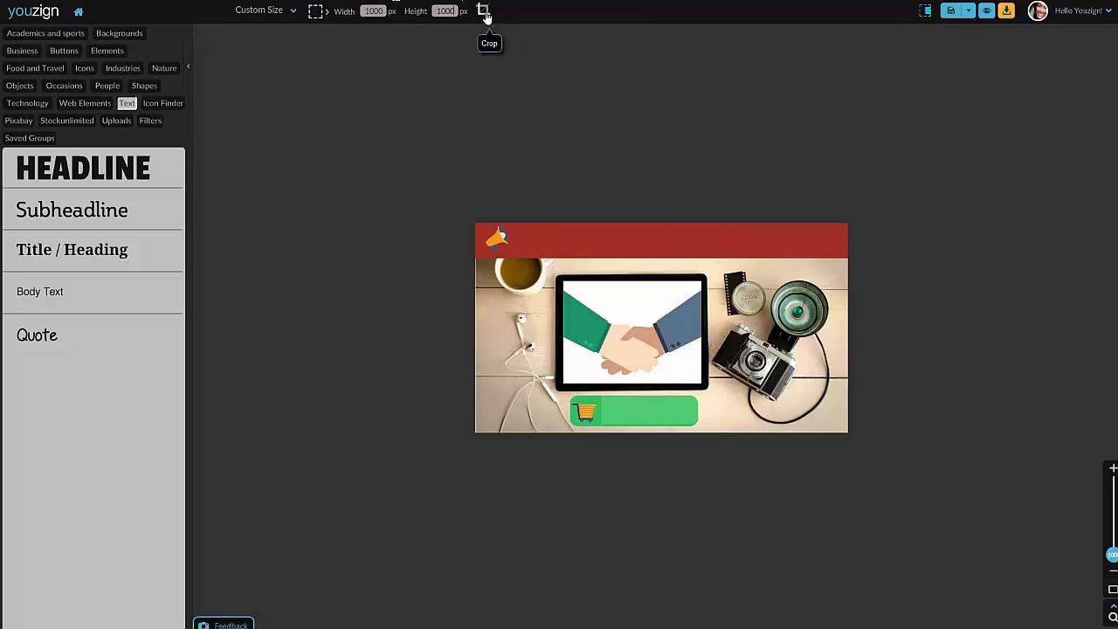
pyautogui.press('Return')
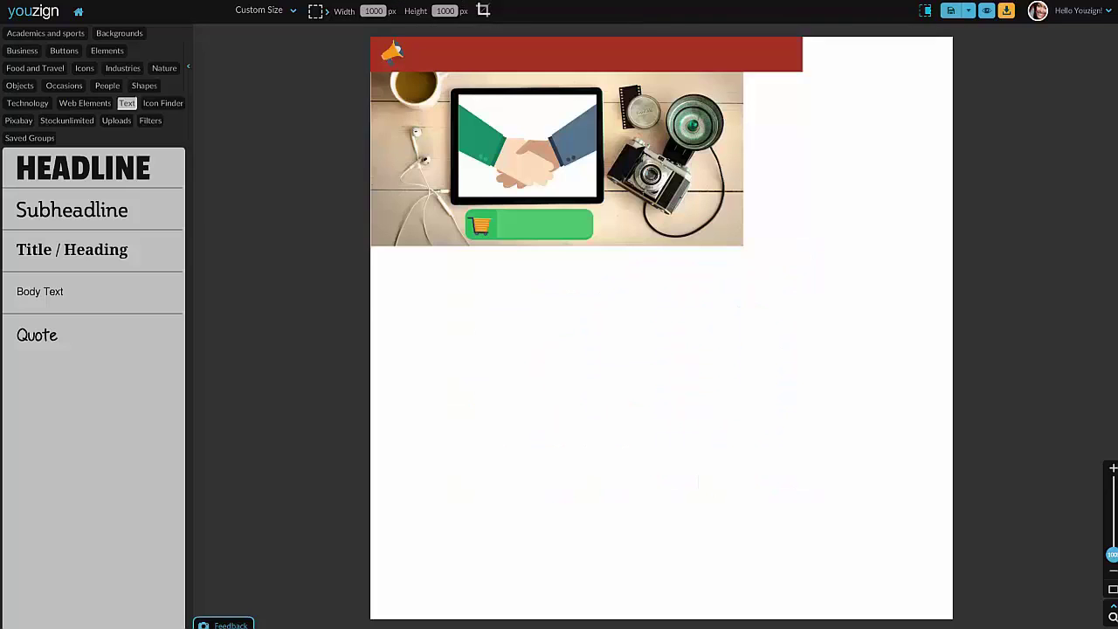
# Delete the handshake, the desk photo, the cart button, the red banner and the megaphone to empty the canvas.
pyautogui.click(729, 276)
pyautogui.click(733, 245)
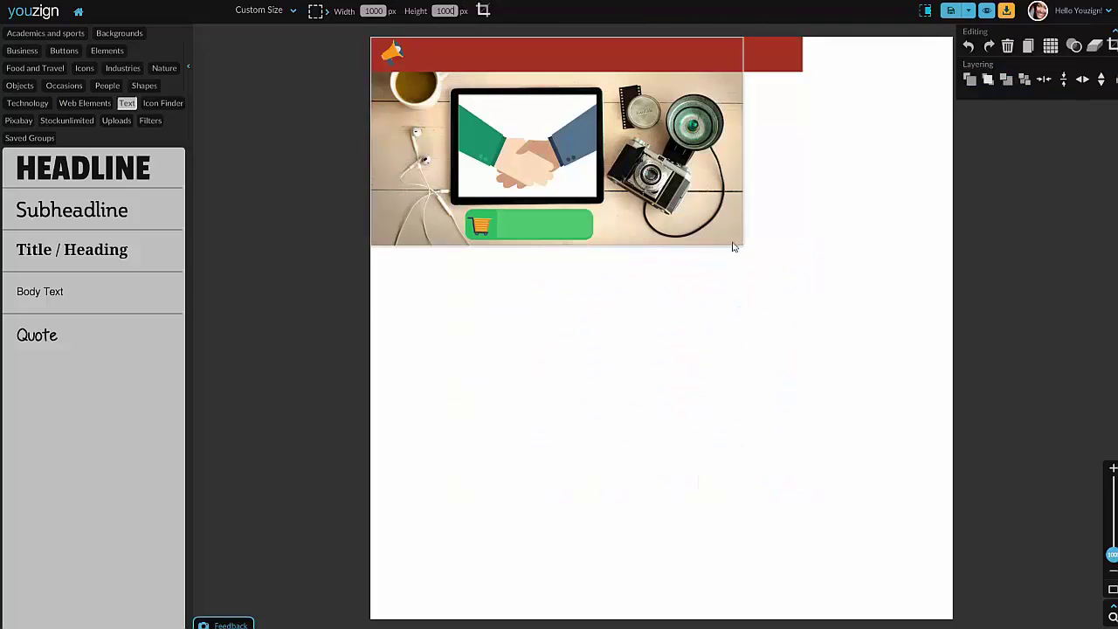
pyautogui.click(544, 120)
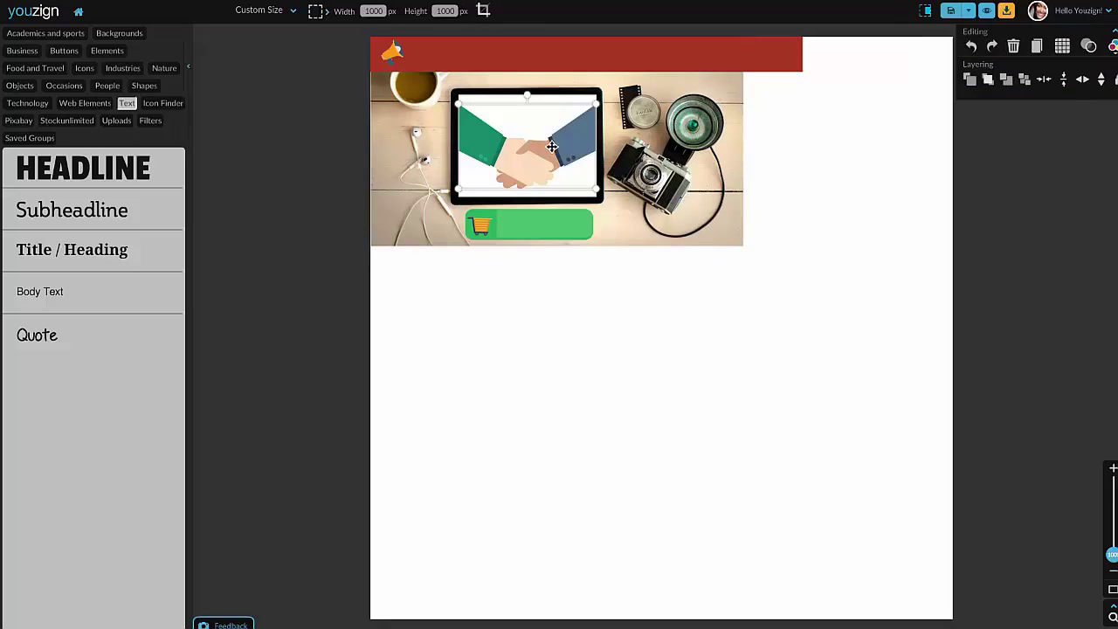
pyautogui.press('Delete')
pyautogui.click(552, 152)
pyautogui.press('Delete')
pyautogui.click(540, 231)
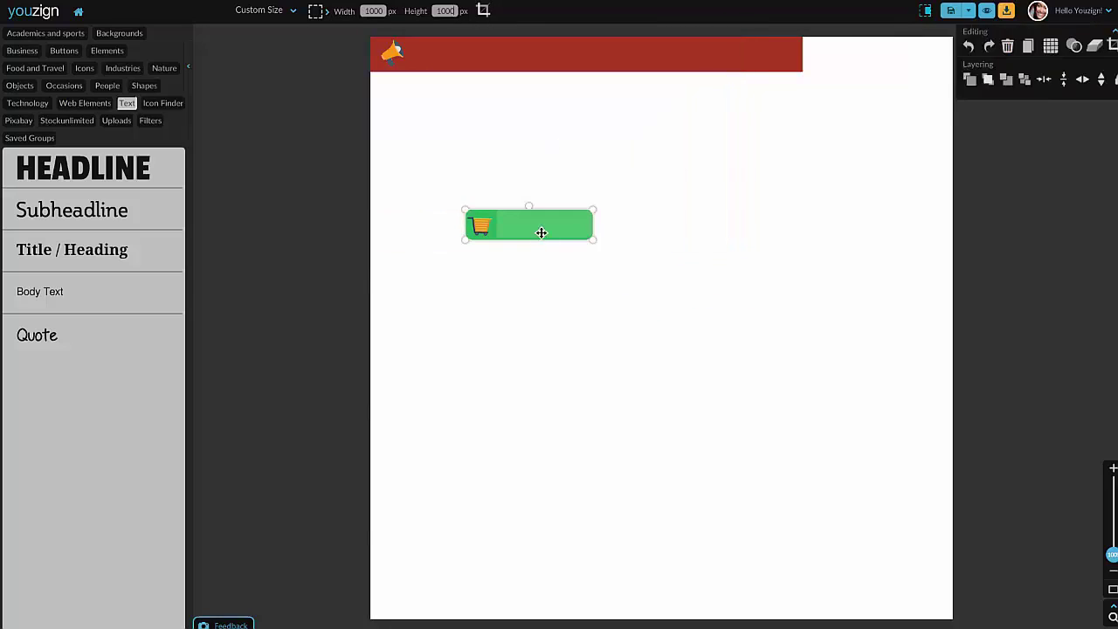
pyautogui.press('Delete')
pyautogui.click(529, 56)
pyautogui.press('Delete')
pyautogui.click(391, 53)
pyautogui.press('Delete')
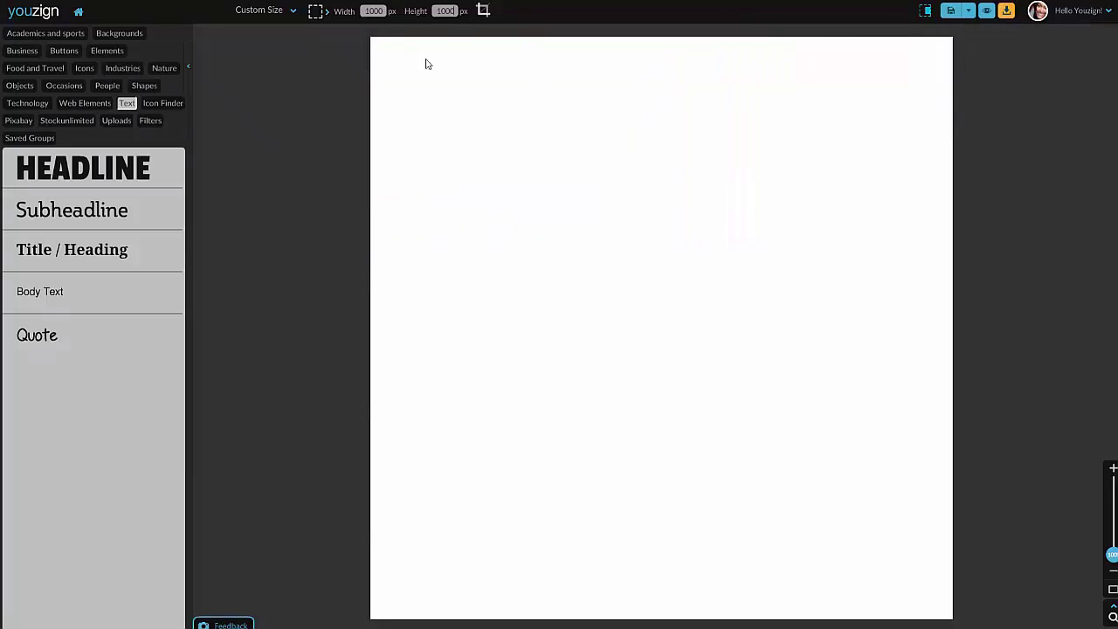
# Search the Stockunlimited library for "prize".
pyautogui.click(77, 124)
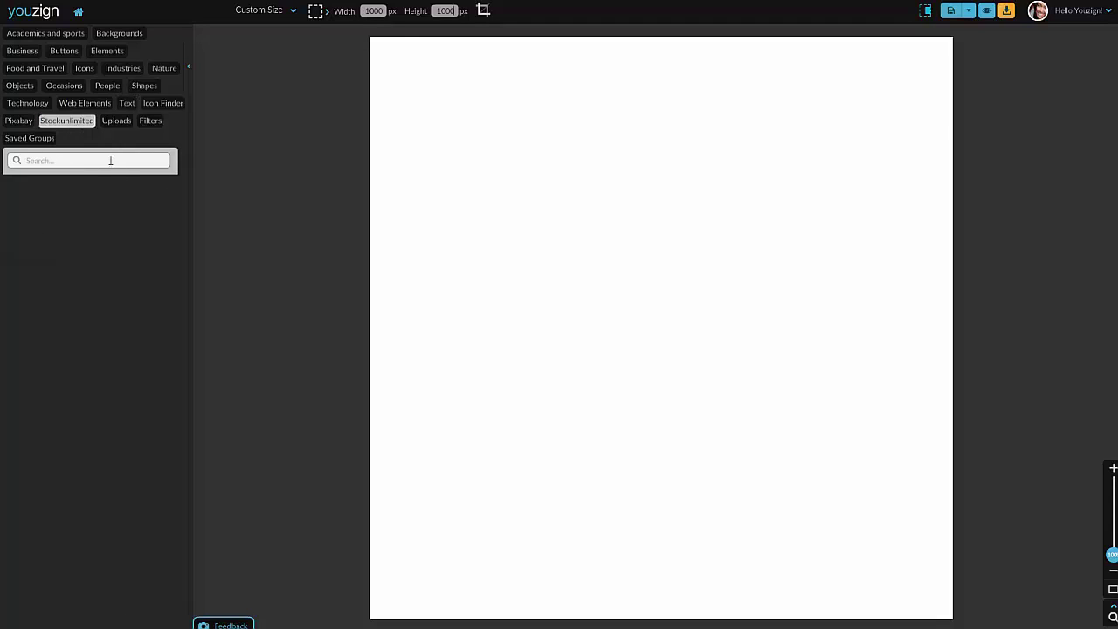
pyautogui.click(105, 158)
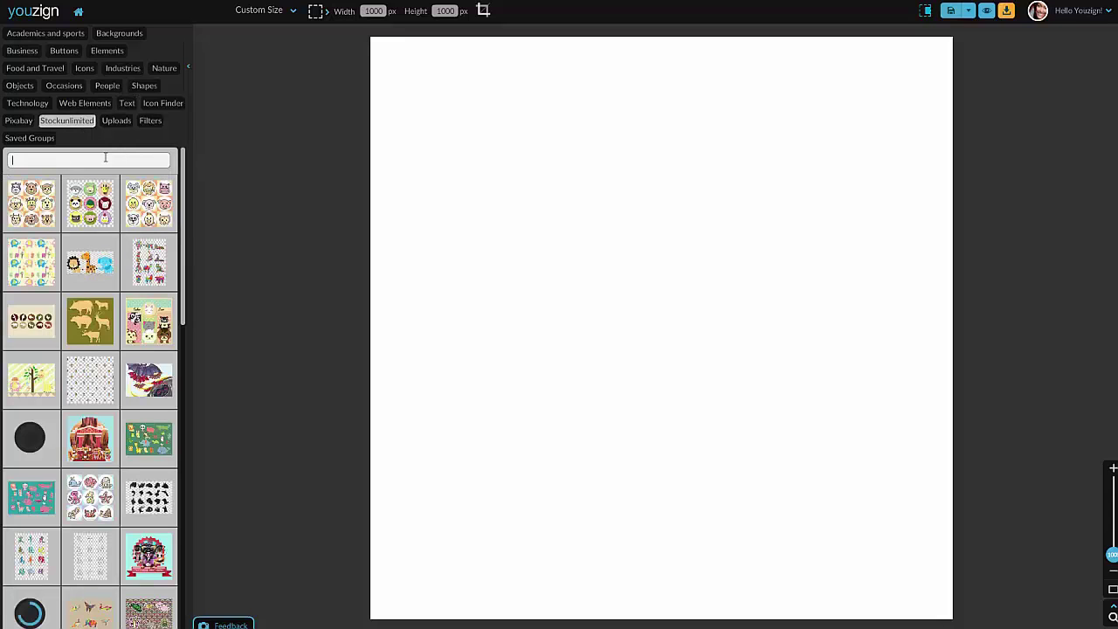
pyautogui.scroll(-3, 166, 323)
pyautogui.scroll(3, 131, 262)
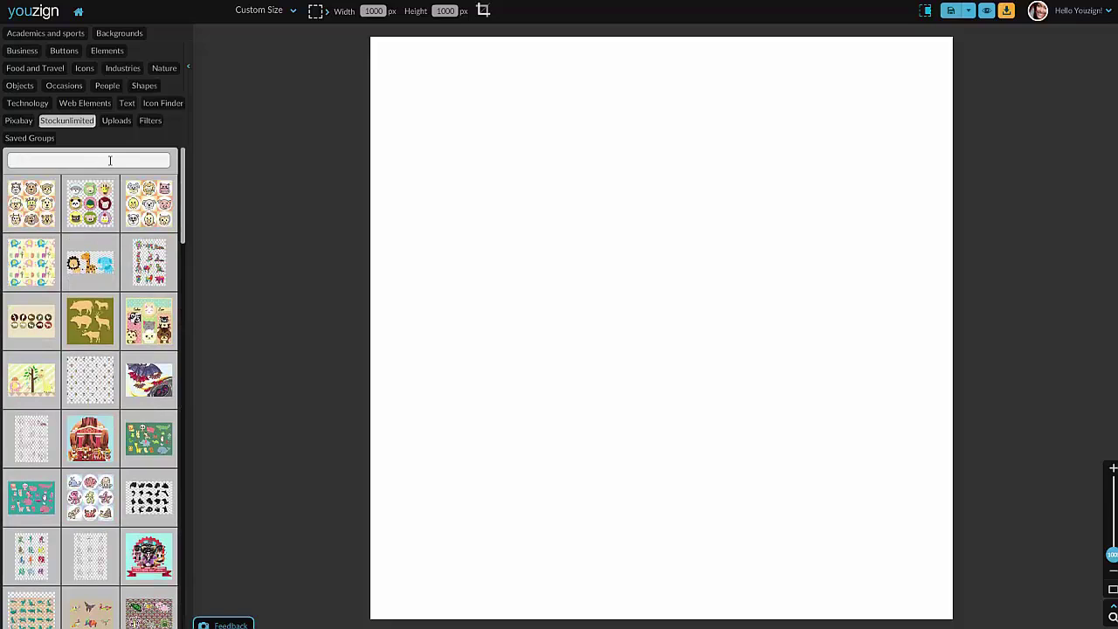
pyautogui.press('Return')
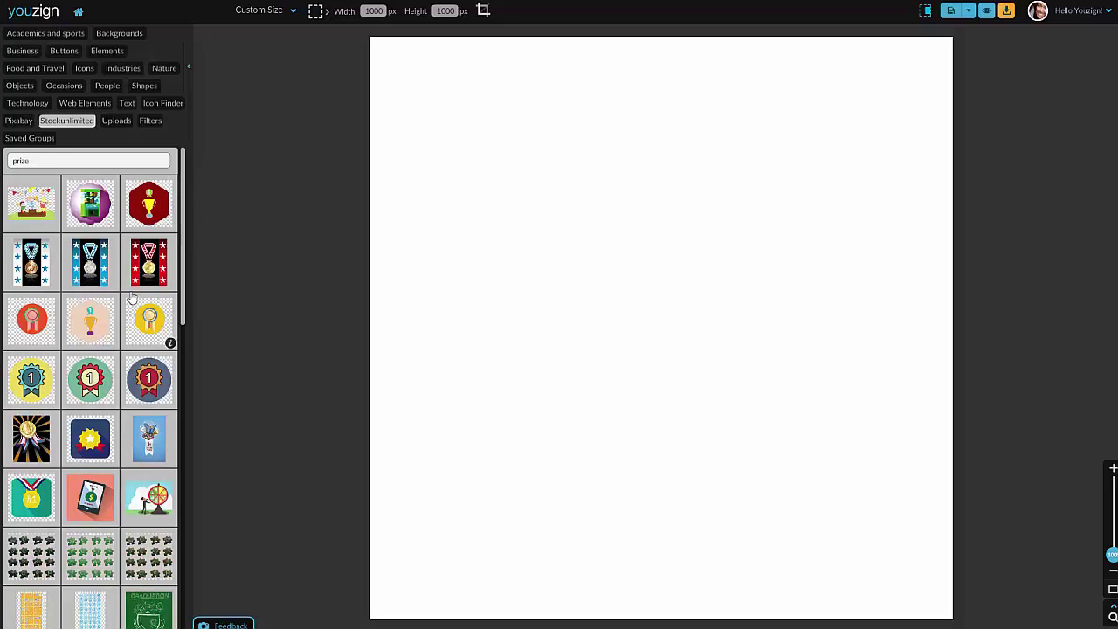
# Try the red circular award ribbon graphic on the canvas and delete it.
pyautogui.click(32, 322)
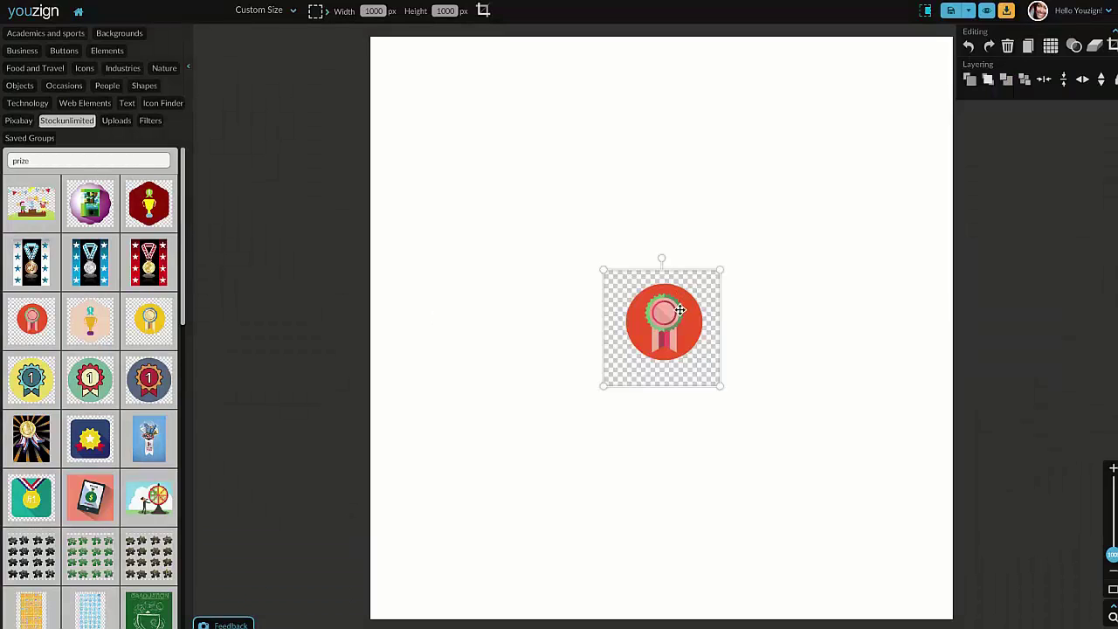
pyautogui.press('Delete')
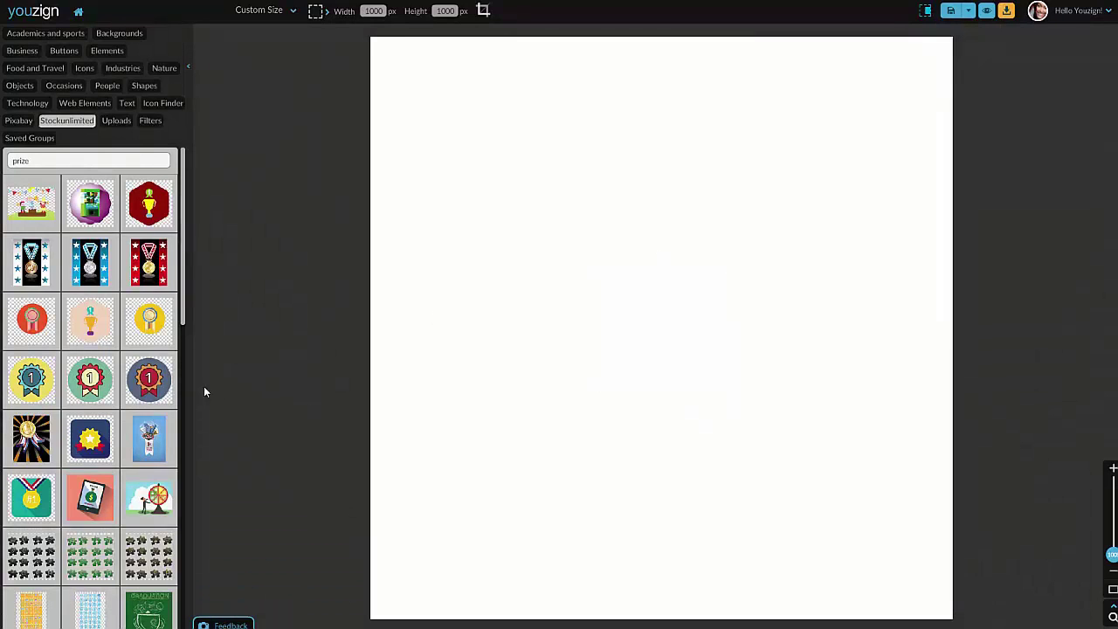
pyautogui.scroll(-1, 110, 411)
pyautogui.scroll(1, 124, 527)
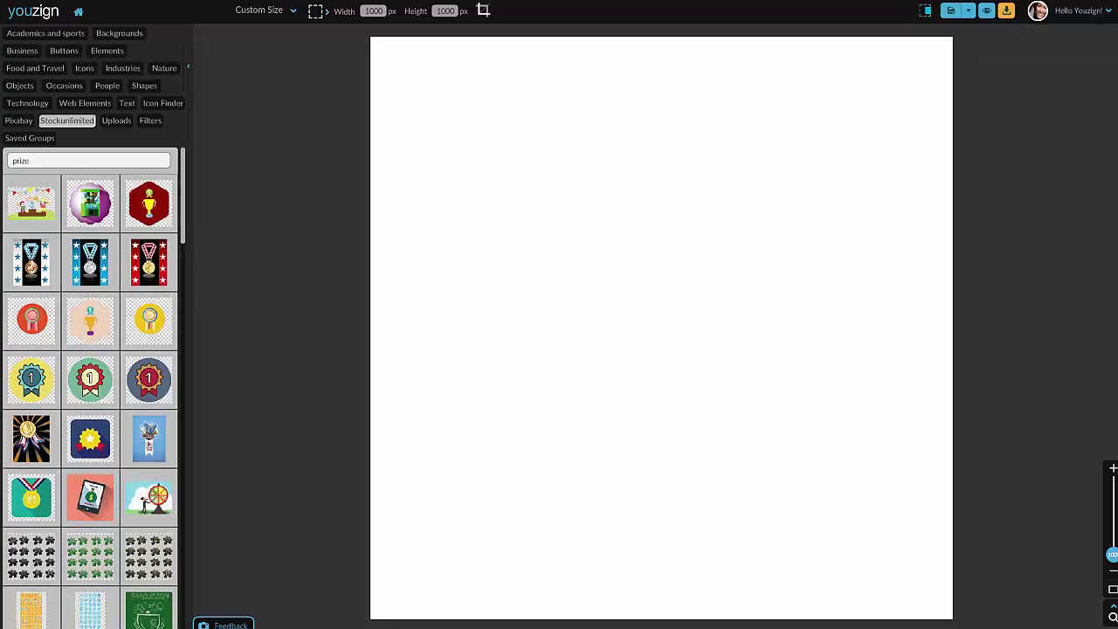
# Try the "You are the winner" tablet graphic near the canvas's upper-left corner, enlarge it and delete it.
pyautogui.scroll(-4, 90, 393)
pyautogui.click(90, 289)
pyautogui.moveTo(662, 325); pyautogui.dragTo(470, 174)
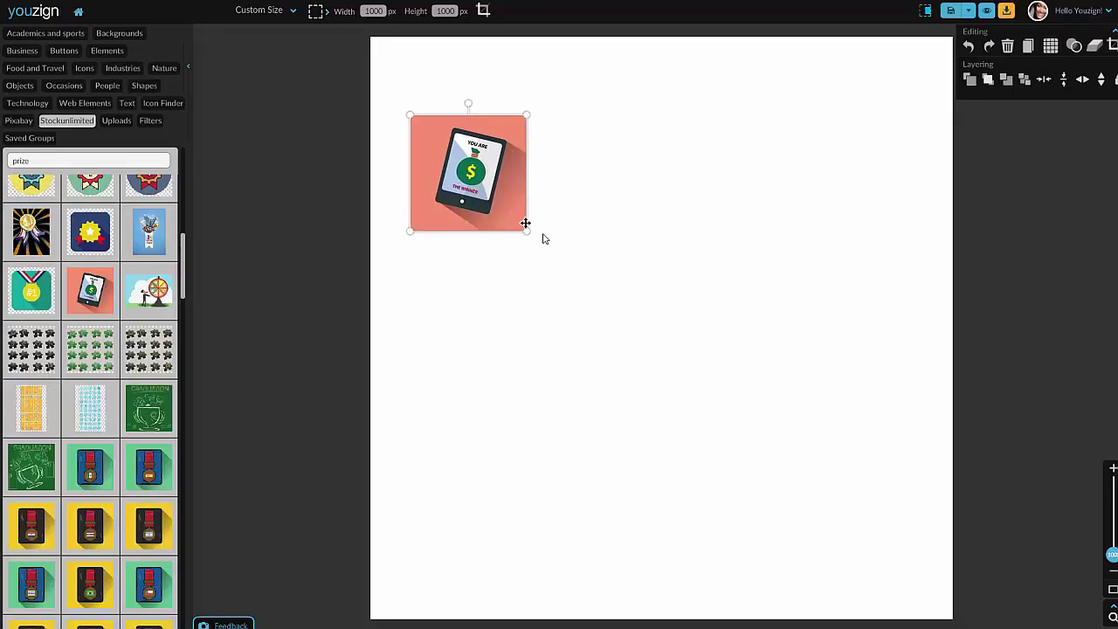
pyautogui.moveTo(525, 236); pyautogui.dragTo(567, 257)
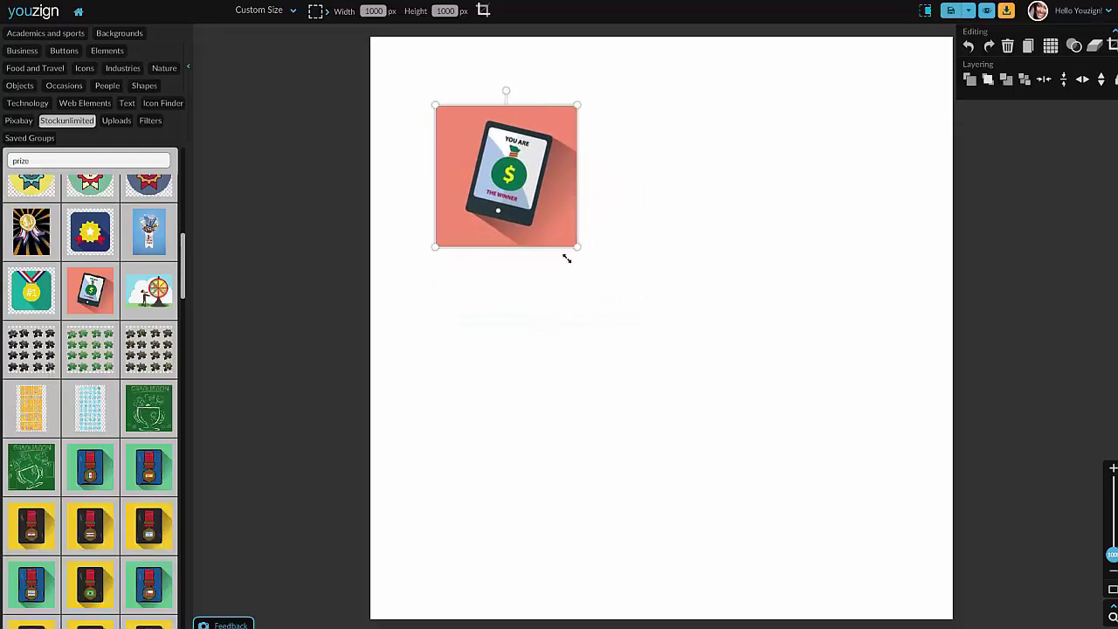
pyautogui.click(531, 195)
pyautogui.press('Delete')
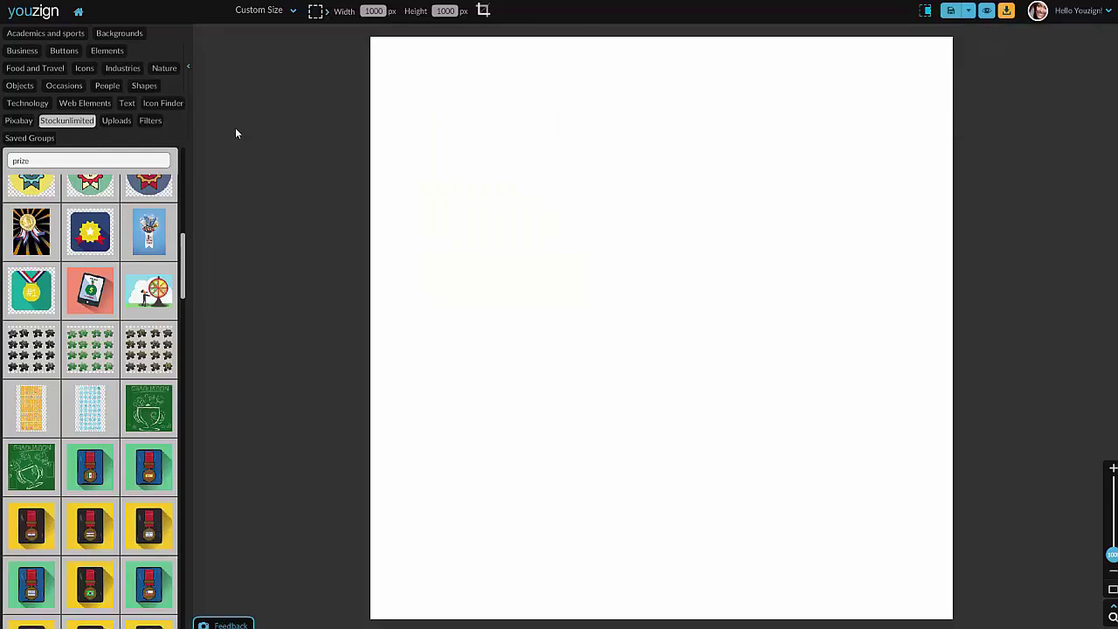
# Search the Pixabay library for "beach" and browse the photos.
pyautogui.click(18, 121)
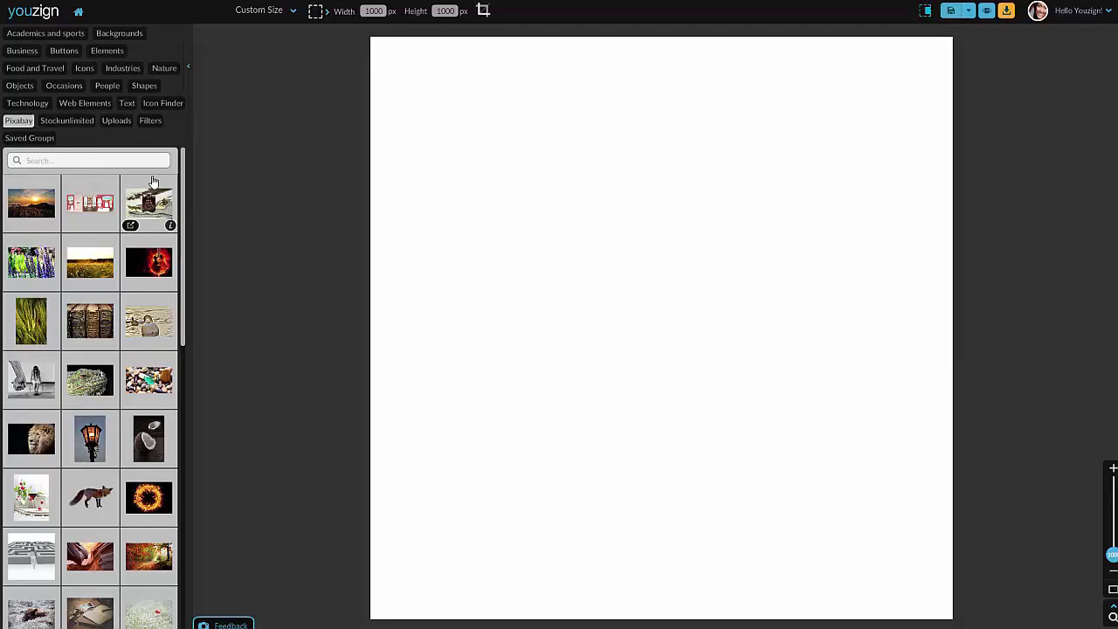
pyautogui.click(64, 159)
pyautogui.press('Return')
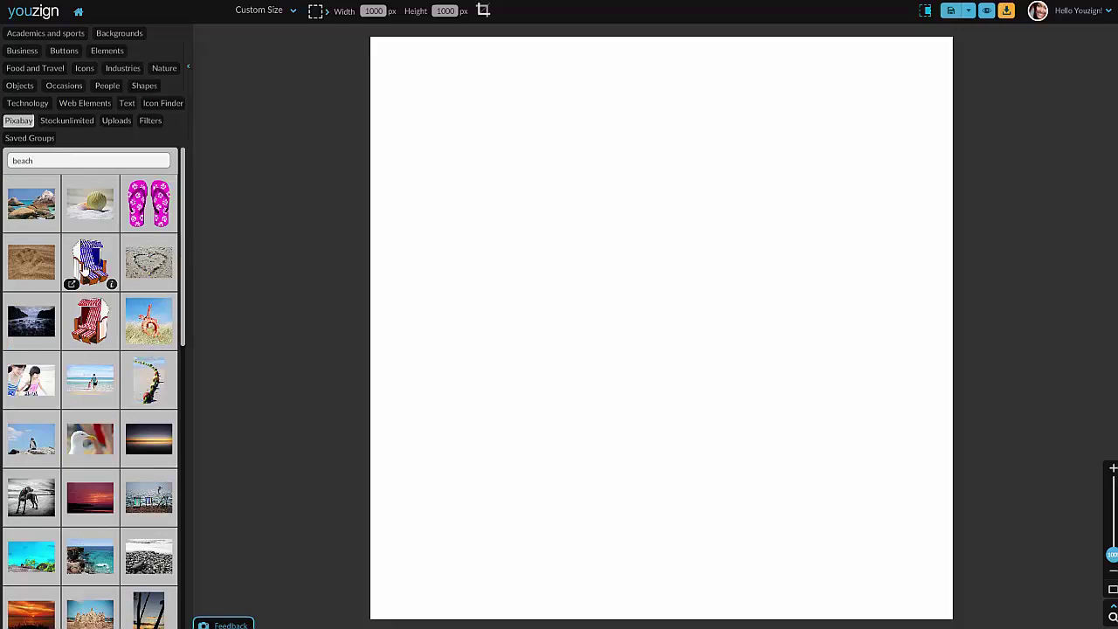
pyautogui.scroll(-5, 90, 266)
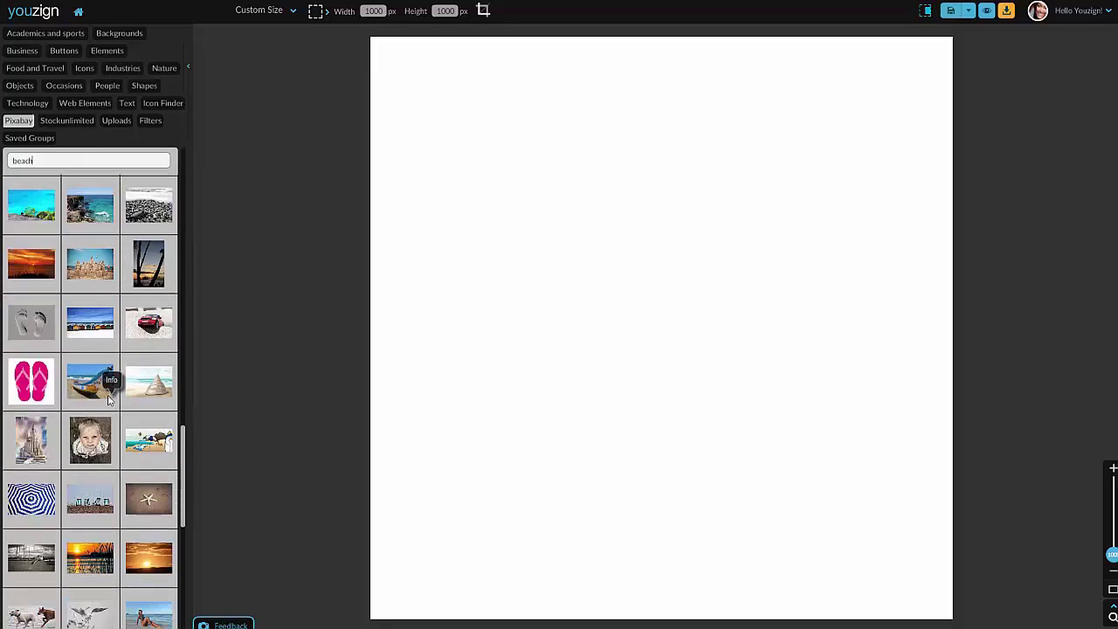
pyautogui.scroll(-3, 108, 385)
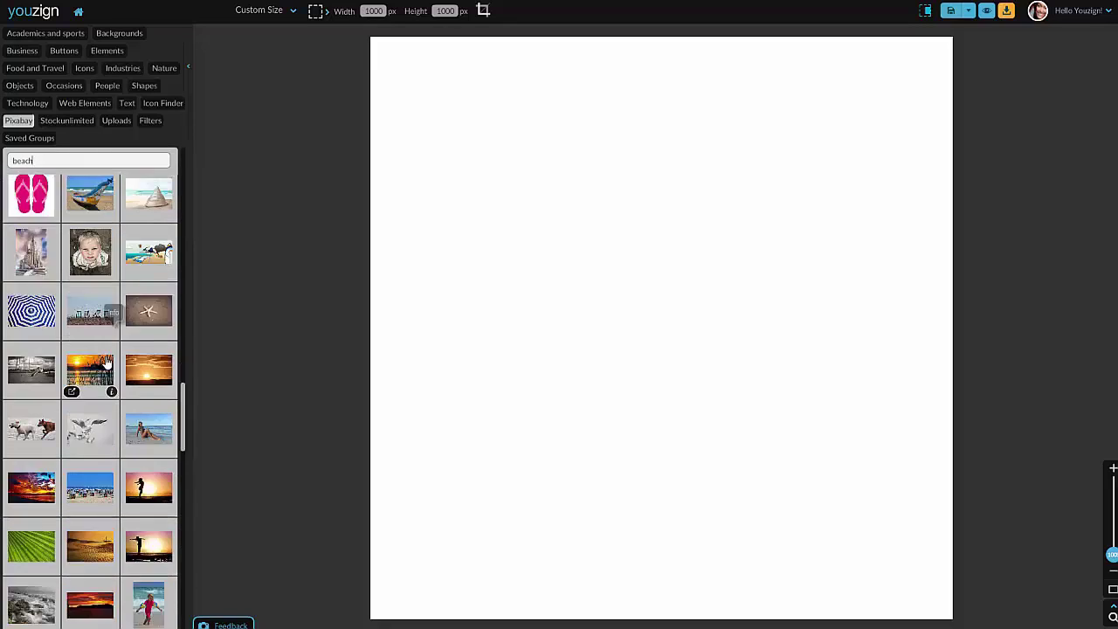
pyautogui.scroll(-4, 106, 365)
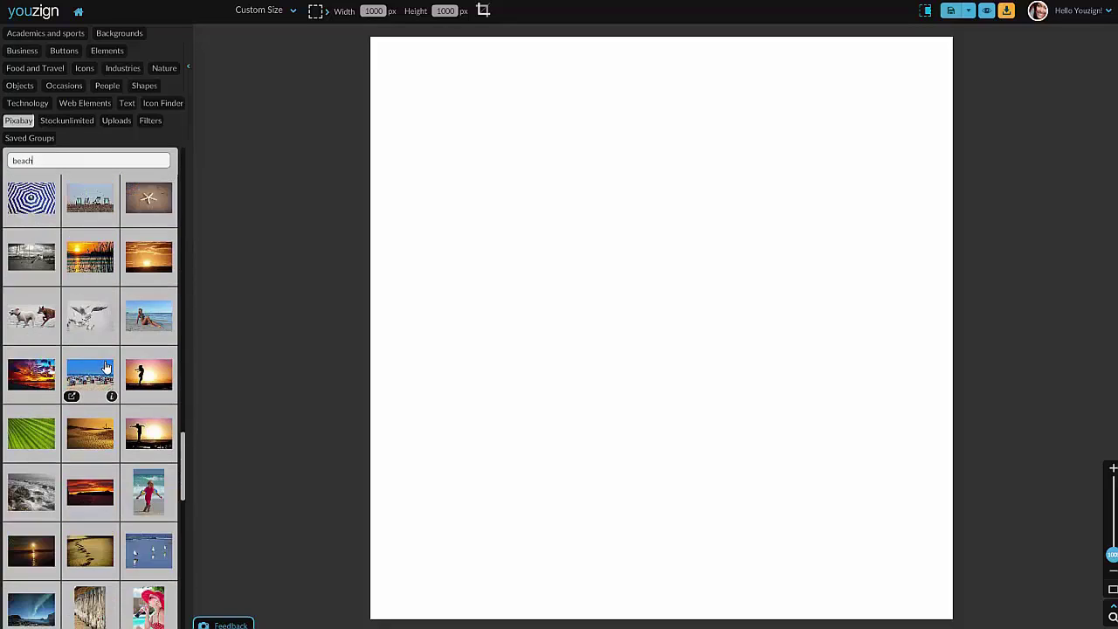
# Search the Pixabay library for "tropical".
pyautogui.doubleClick(77, 163)
pyautogui.write('tropical')
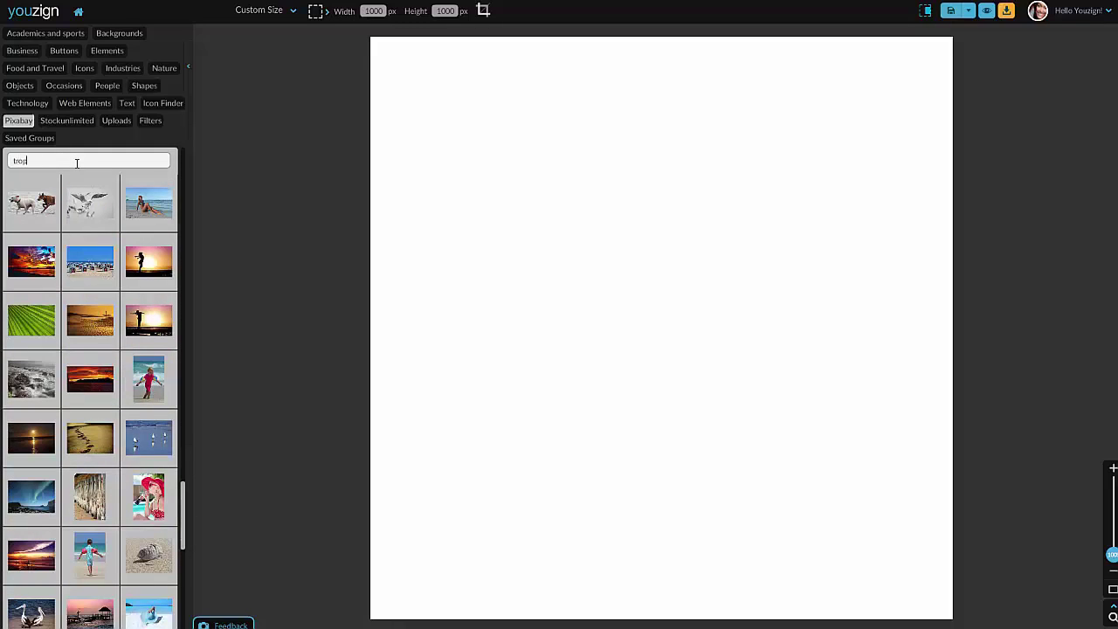
pyautogui.press('Return')
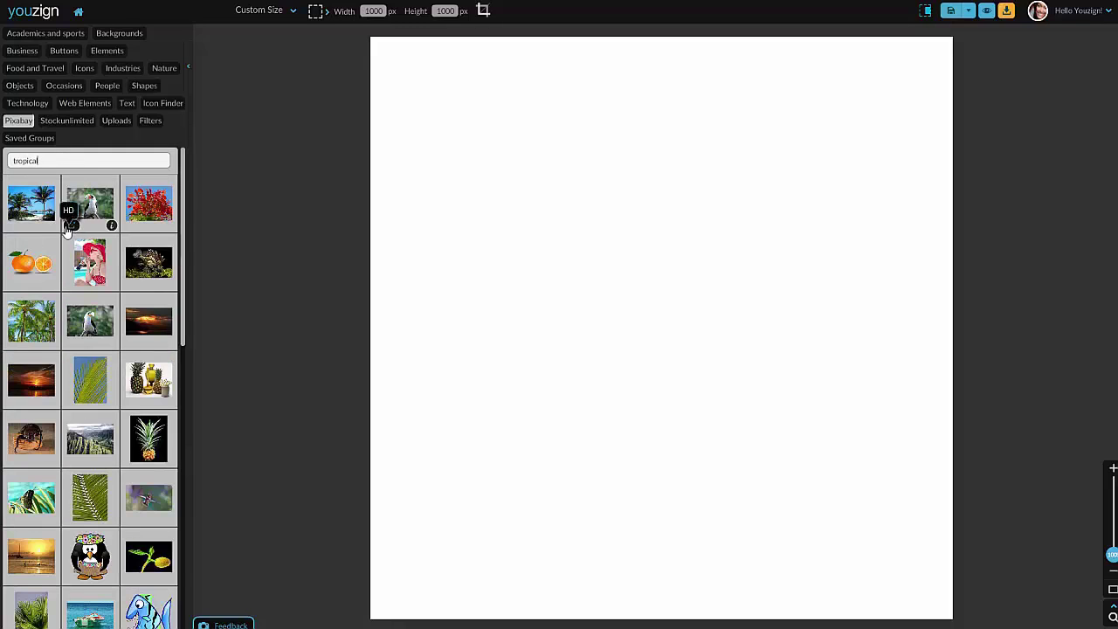
pyautogui.scroll(-1, 78, 341)
# Add the palm-tree beach photo to the canvas, enlarge it to reach the canvas's upper edge and shift it right.
pyautogui.click(32, 192)
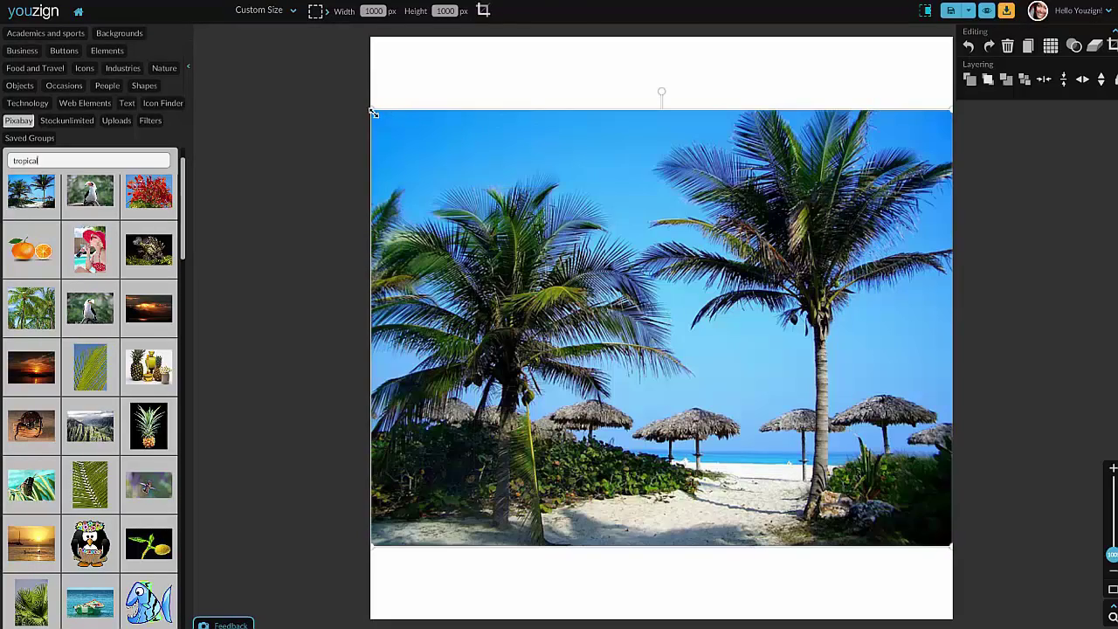
pyautogui.moveTo(373, 114); pyautogui.dragTo(345, 31)
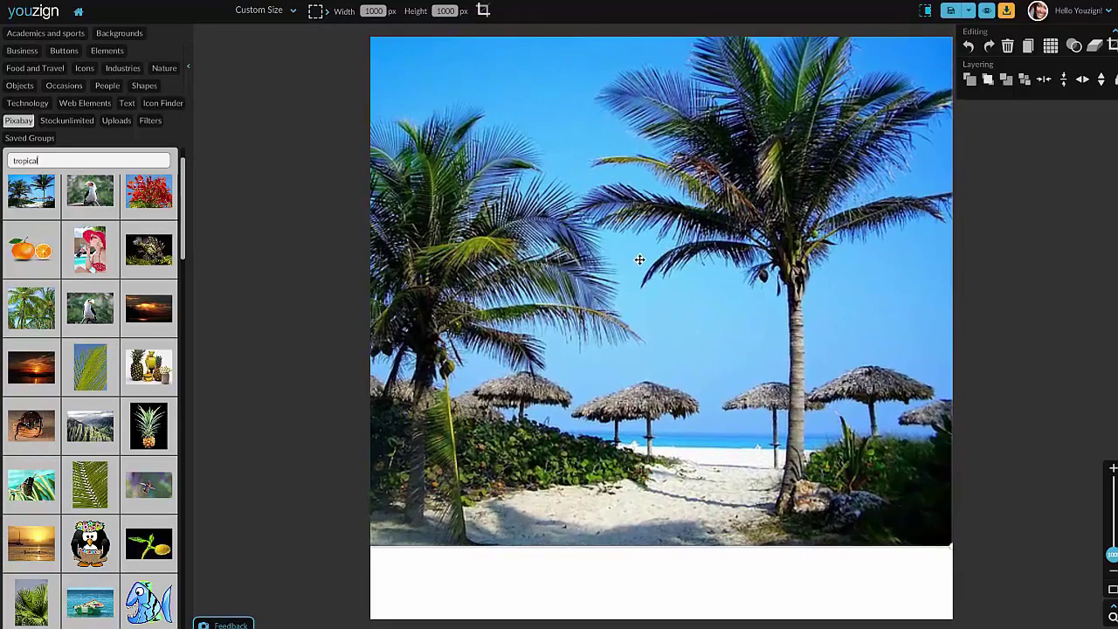
pyautogui.moveTo(641, 259); pyautogui.dragTo(680, 259)
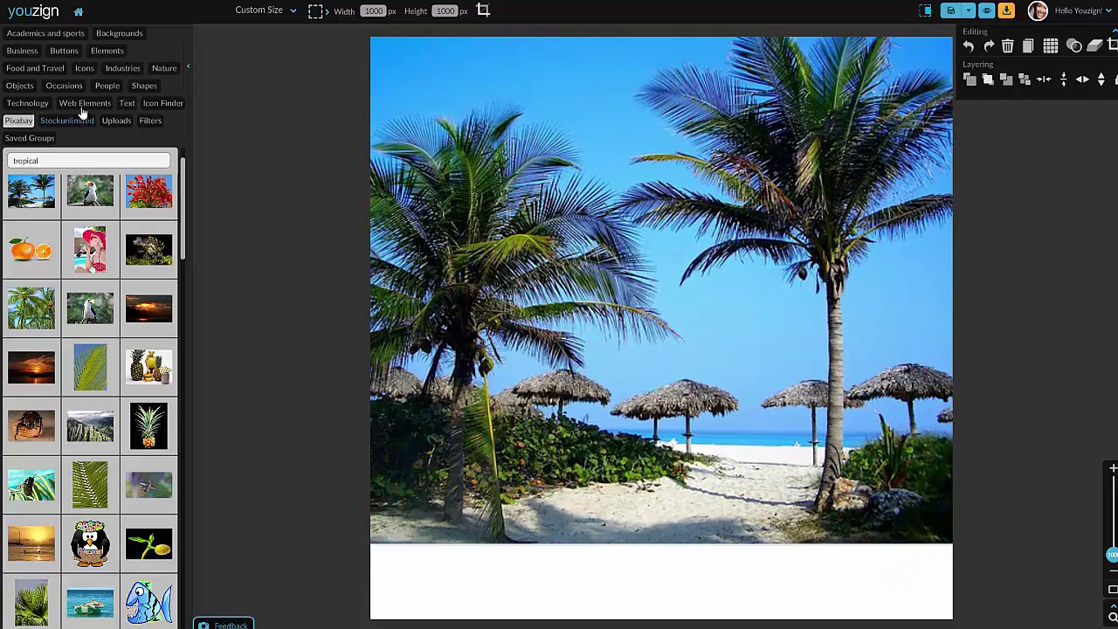
# Add the Facebook square, Twitter bird and Twitter square icons from Icon Finder and stack them vertically over the photo's left palm tree.
pyautogui.click(168, 109)
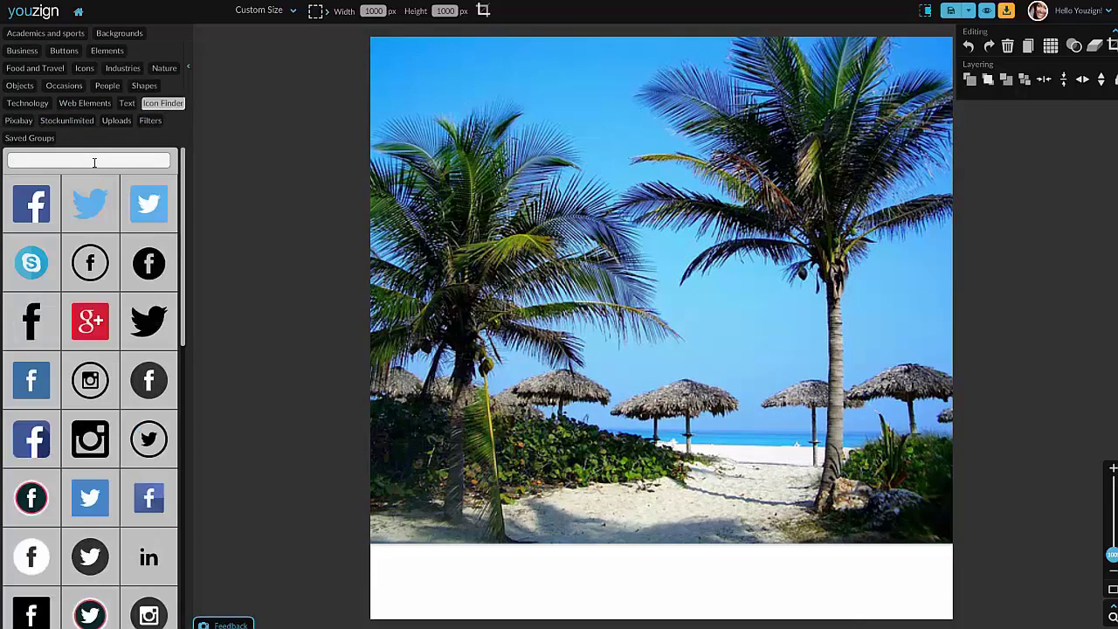
pyautogui.click(44, 214)
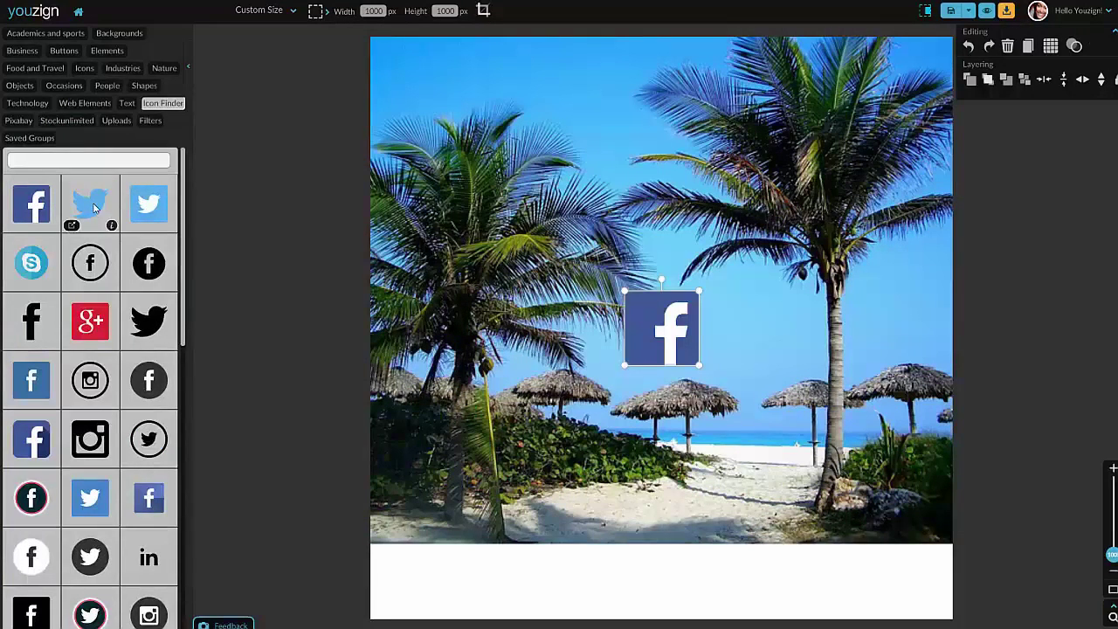
pyautogui.click(93, 210)
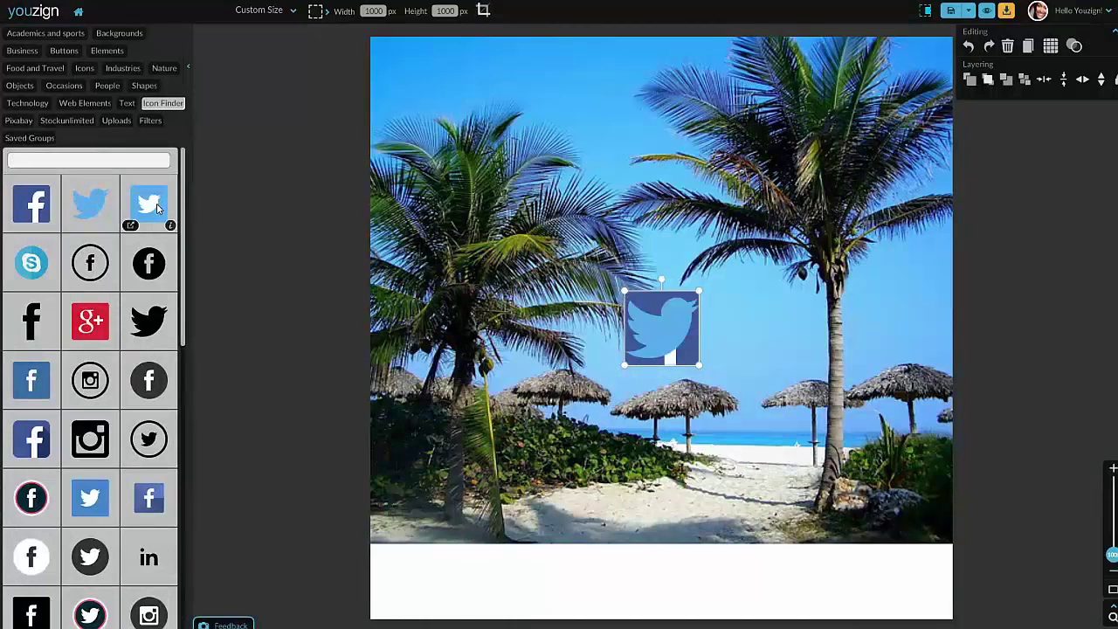
pyautogui.click(156, 202)
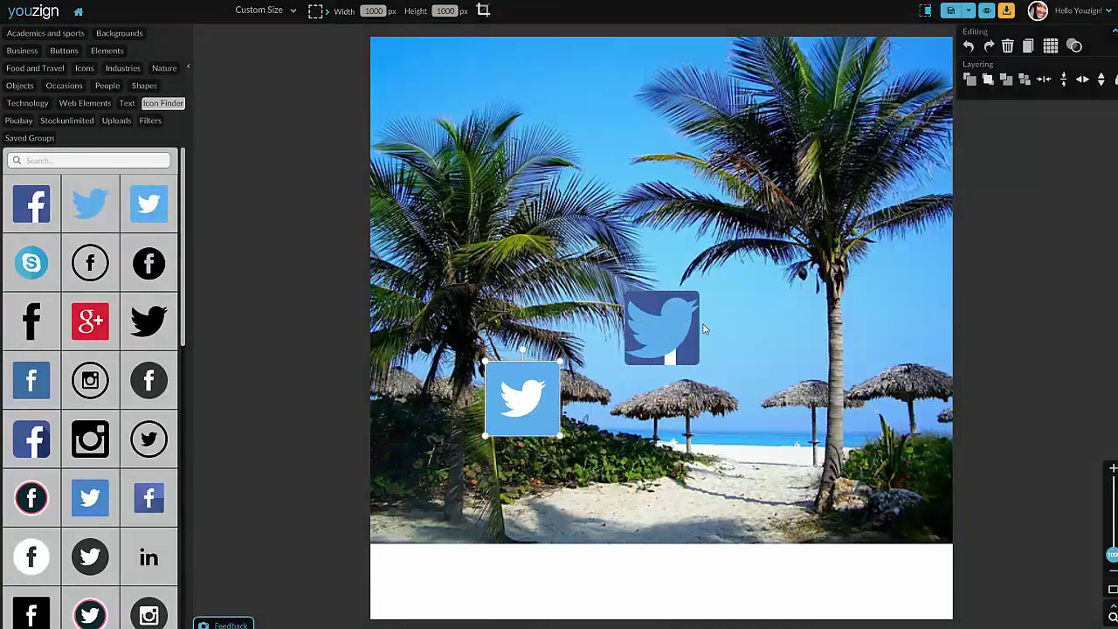
pyautogui.moveTo(673, 323); pyautogui.dragTo(536, 312)
pyautogui.moveTo(657, 325); pyautogui.dragTo(529, 247)
pyautogui.click(673, 309)
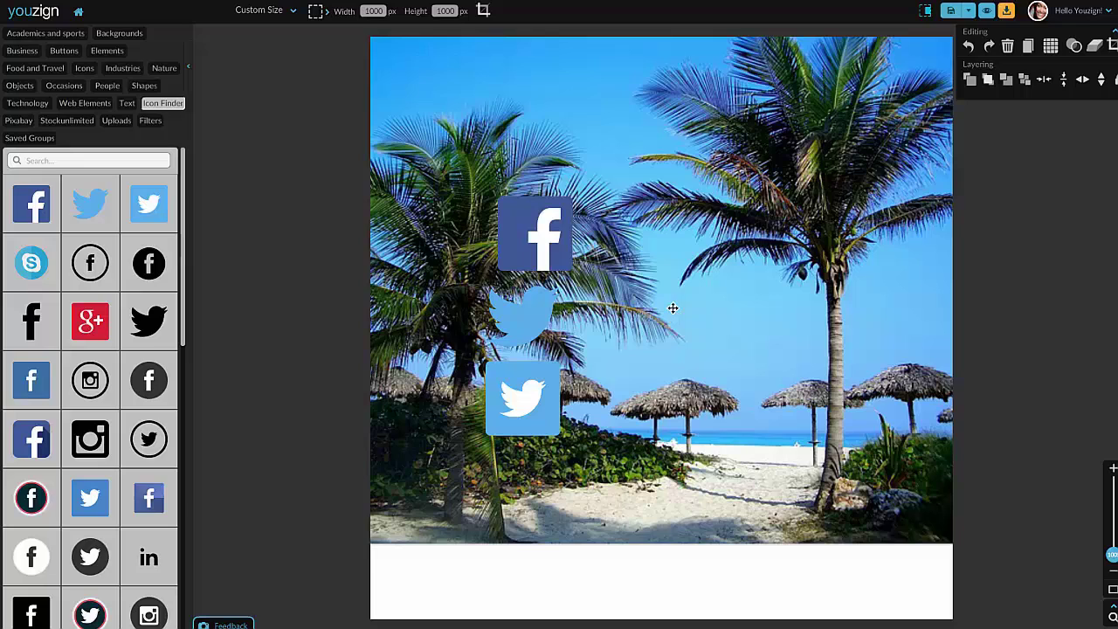
pyautogui.scroll(-1, 121, 532)
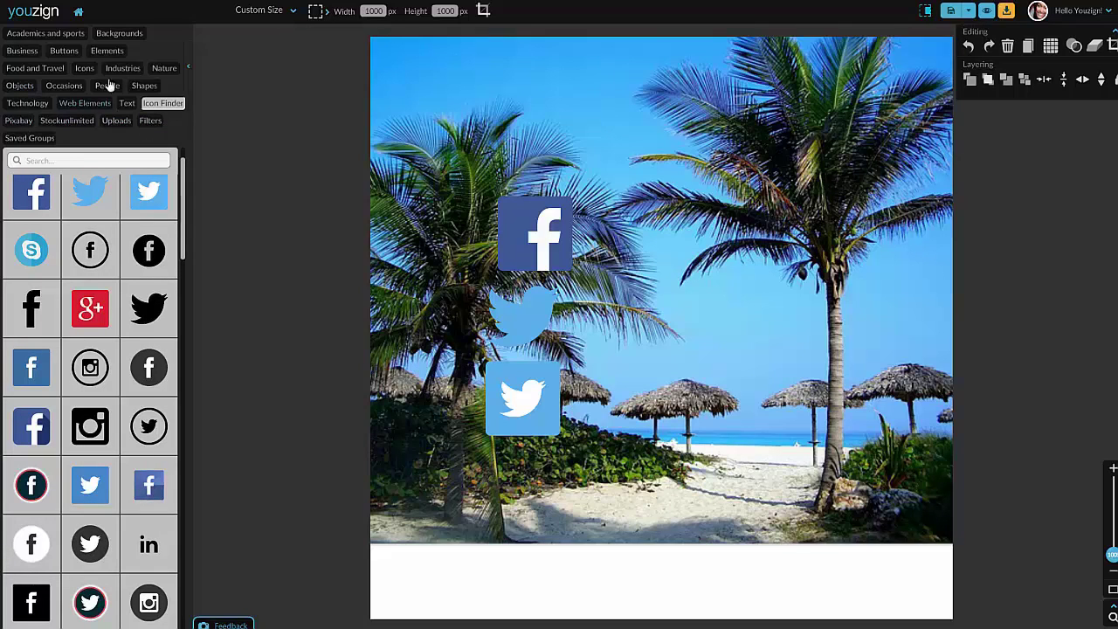
# Leave the design and open the "14 Rare Sources" ebook cover template in the editor, declining to load the unsaved work.
pyautogui.click(78, 11)
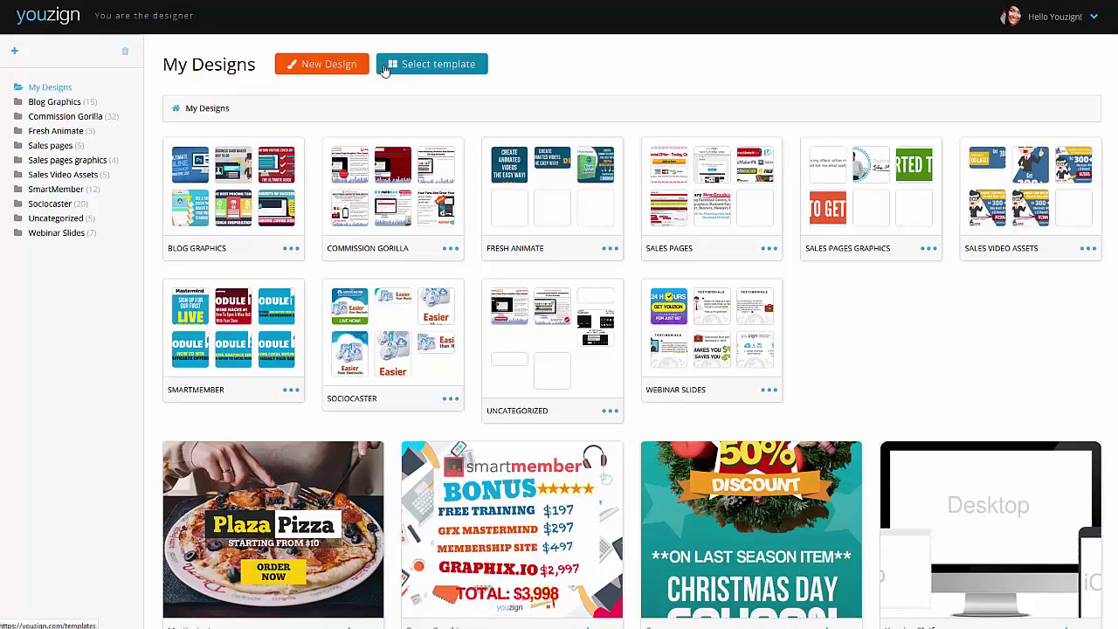
pyautogui.click(367, 229)
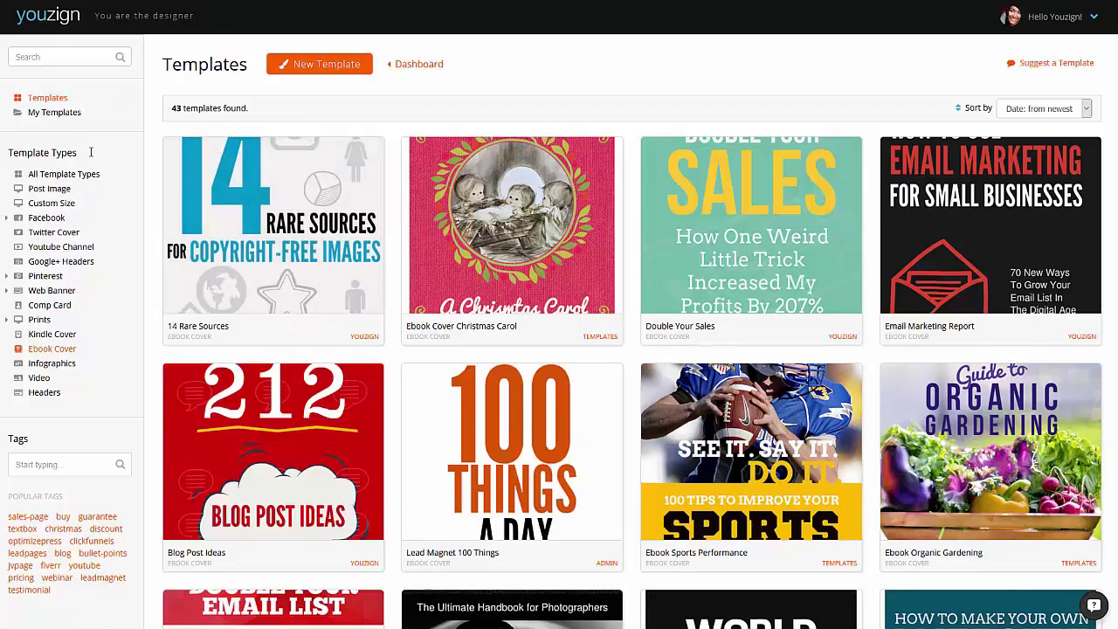
pyautogui.moveTo(297, 243)
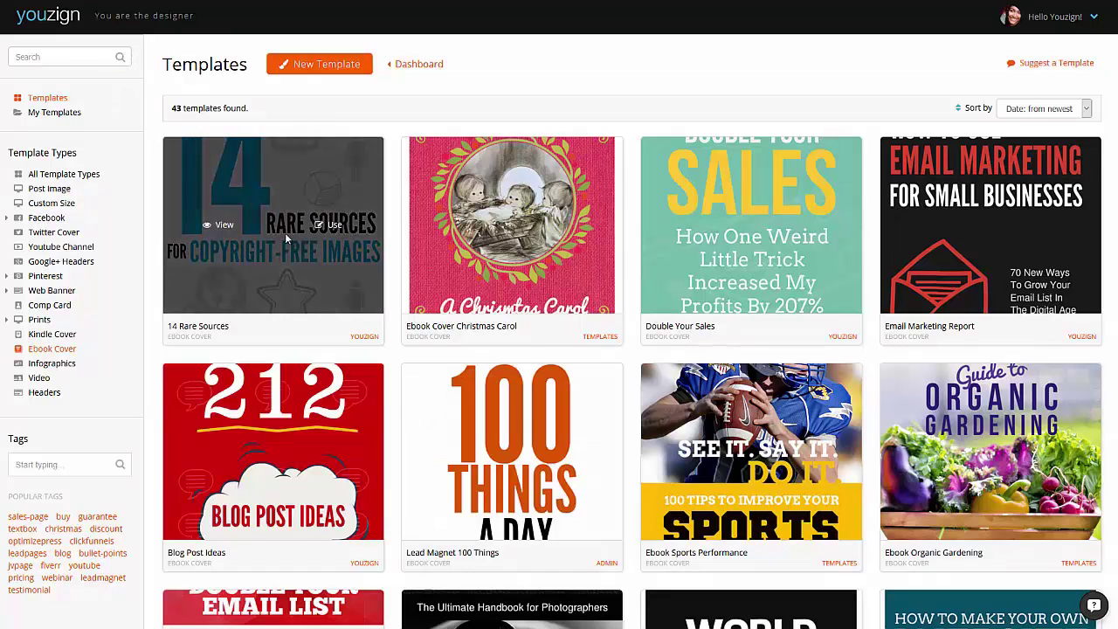
pyautogui.click(332, 229)
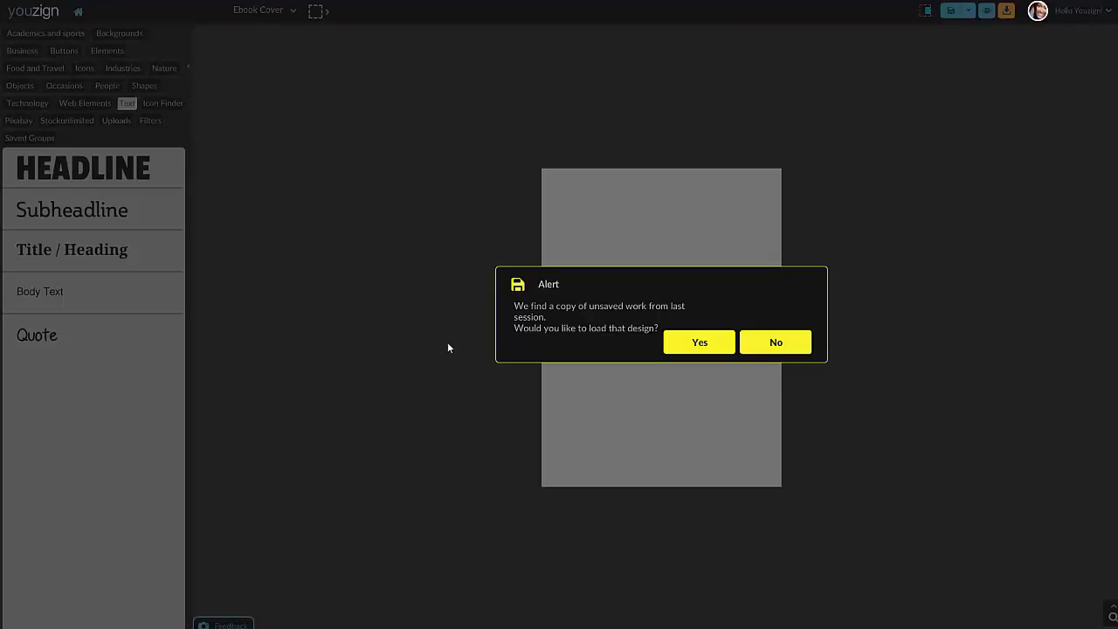
pyautogui.click(783, 342)
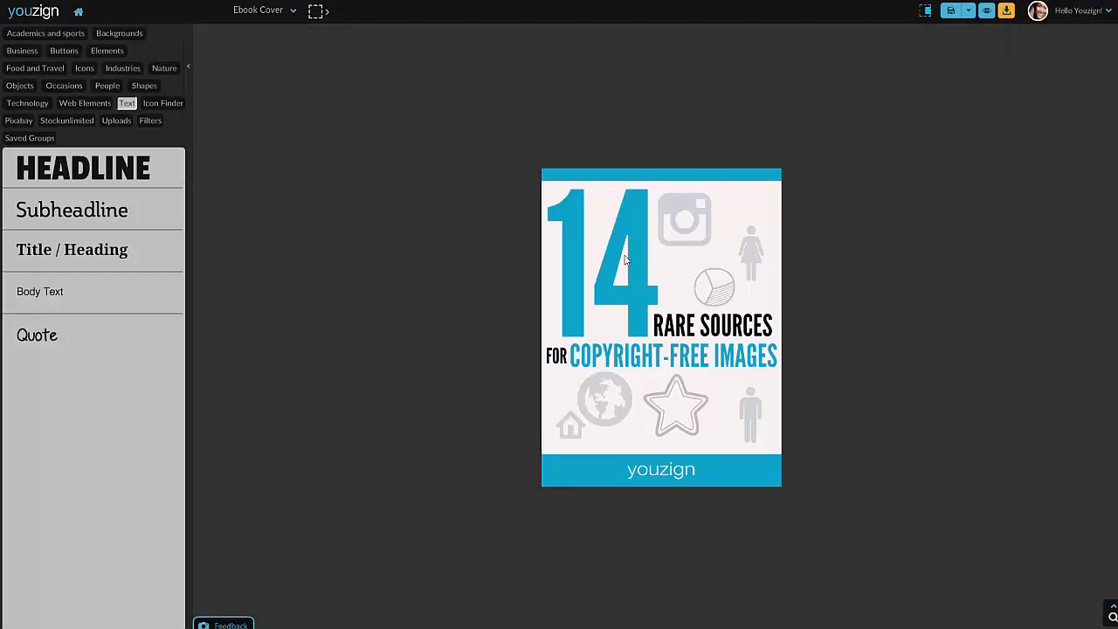
# Move the large "14" slightly up and left on the cover, and check that the star, globe and house graphics are separately selectable.
pyautogui.click(626, 259)
pyautogui.moveTo(626, 273)
pyautogui.mouseDown()
pyautogui.moveTo(649, 242)
pyautogui.moveTo(611, 257)
pyautogui.moveTo(614, 270)
pyautogui.mouseUp()
pyautogui.click(682, 413)
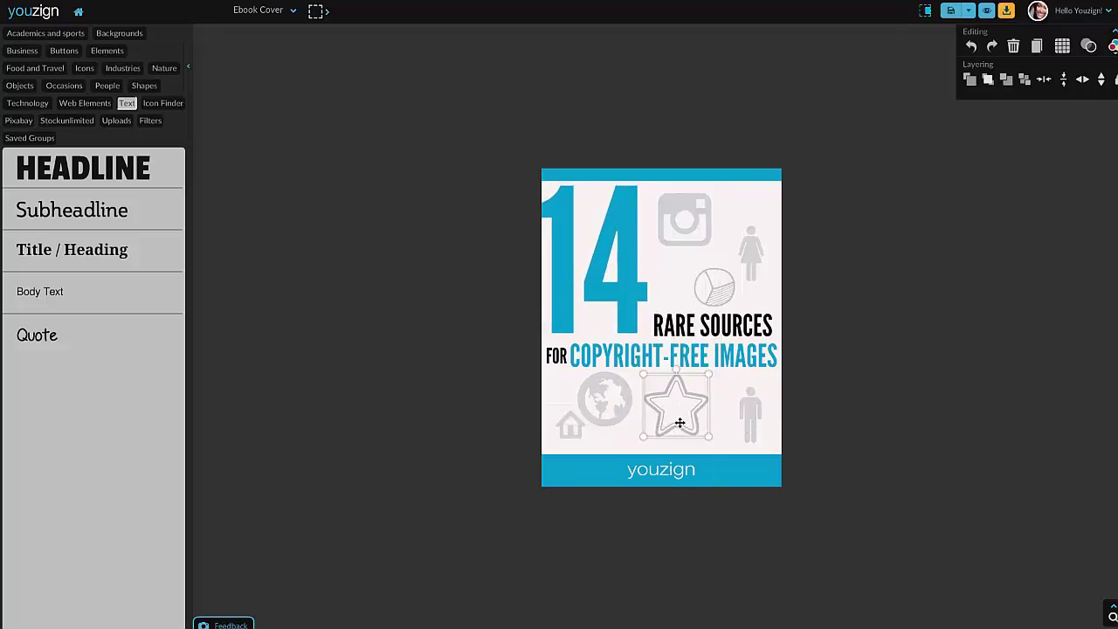
pyautogui.click(609, 414)
pyautogui.click(578, 430)
pyautogui.click(572, 425)
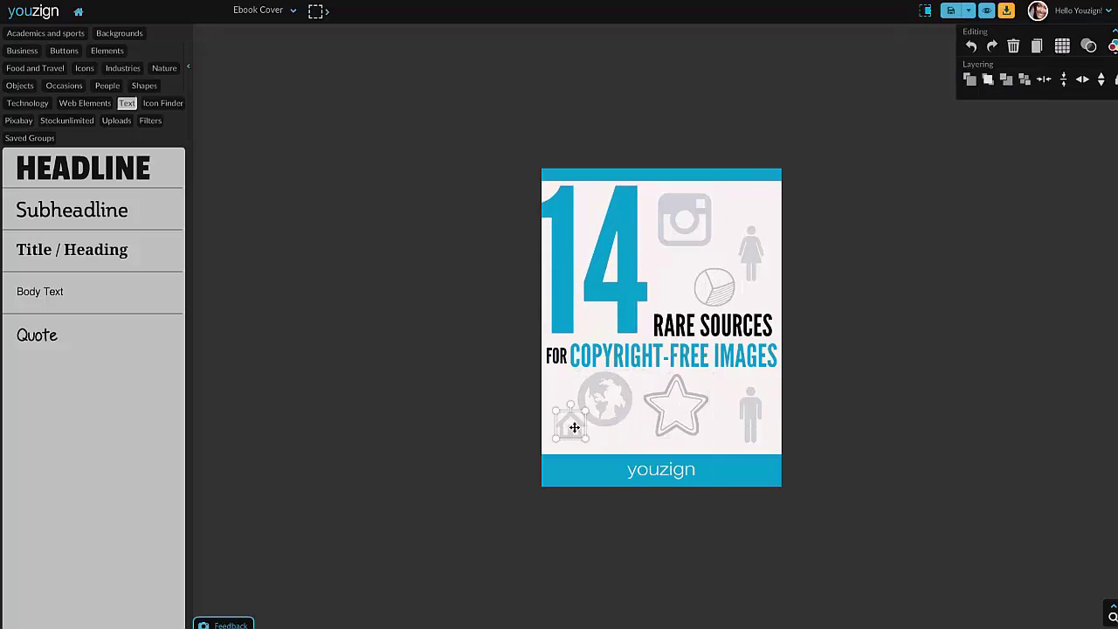
pyautogui.click(941, 87)
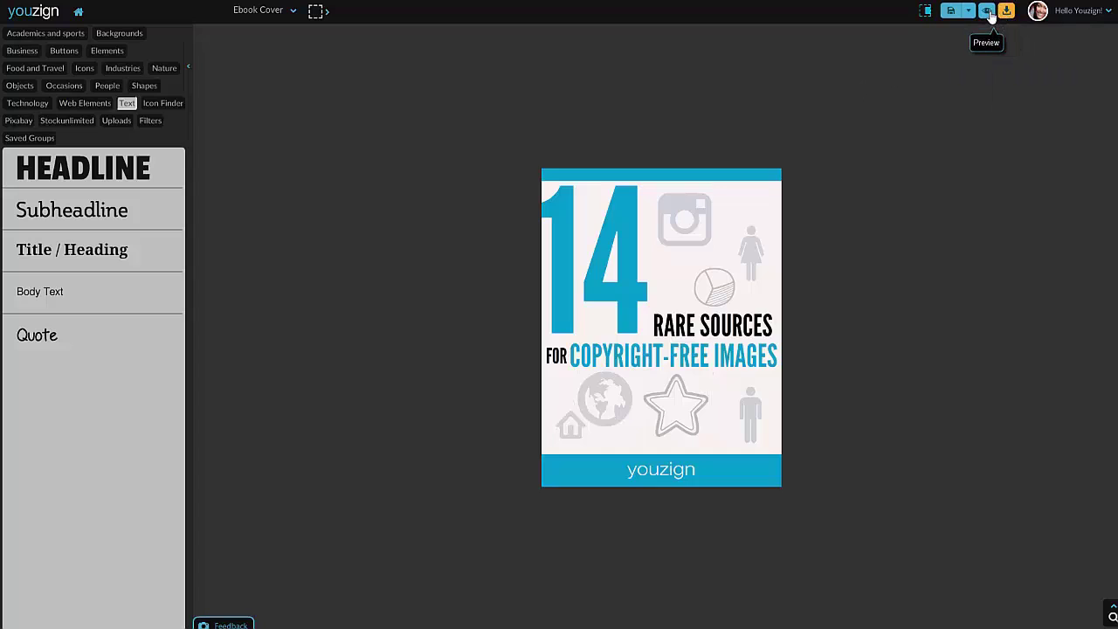
# Preview the ebook cover as Hard Cover Open, Ring Binder Cover, Magazine Cover and Kindle mockups, and return to the editor.
pyautogui.click(987, 11)
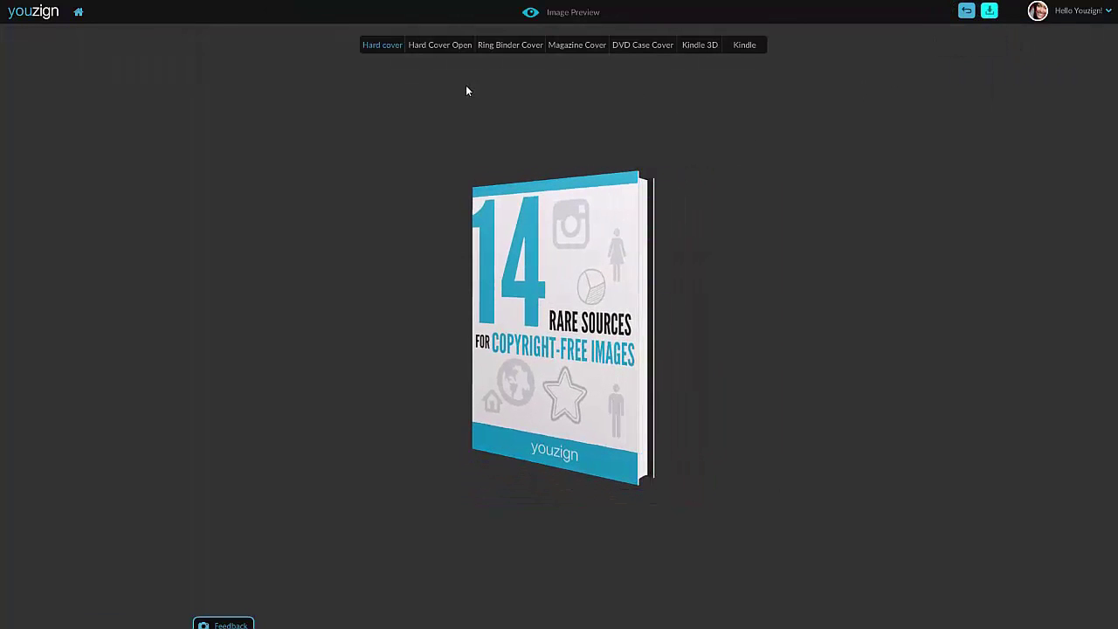
pyautogui.click(435, 47)
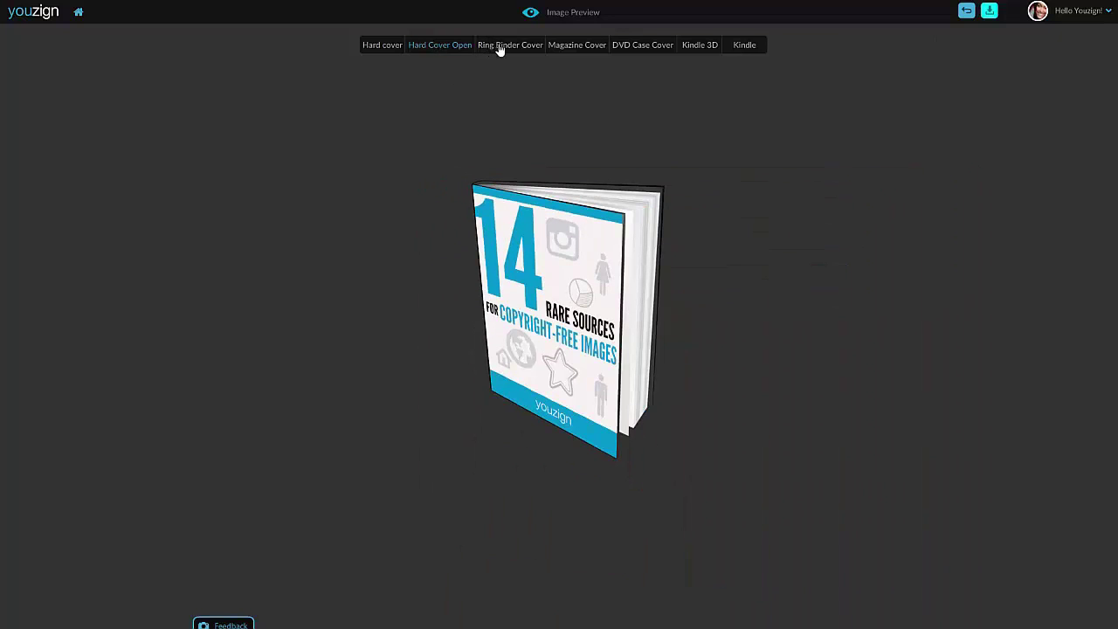
pyautogui.click(500, 48)
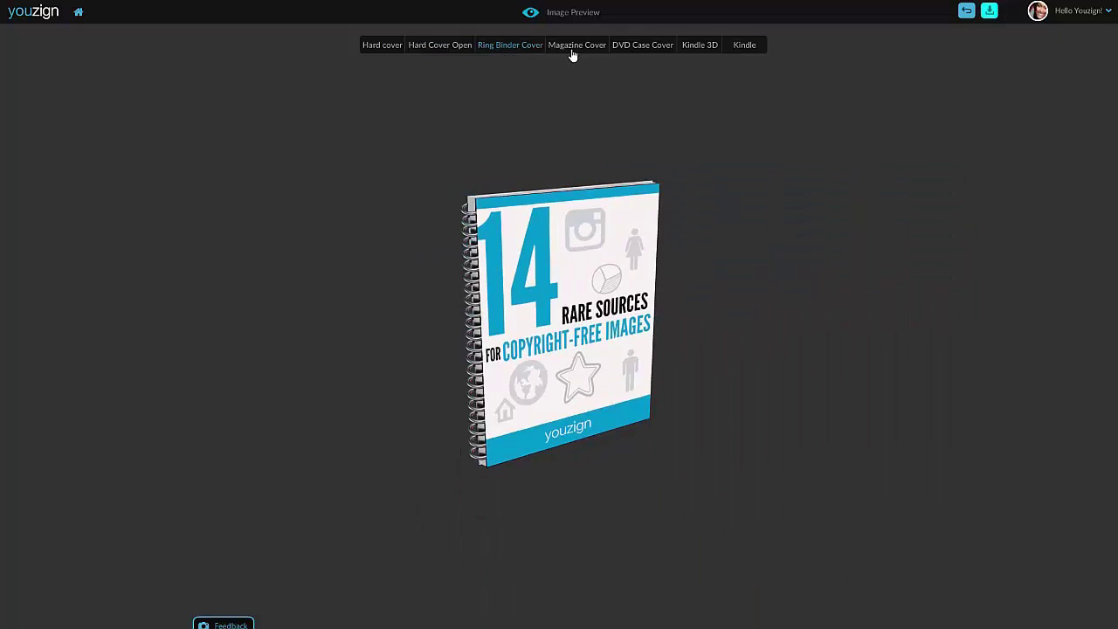
pyautogui.click(572, 52)
pyautogui.click(744, 44)
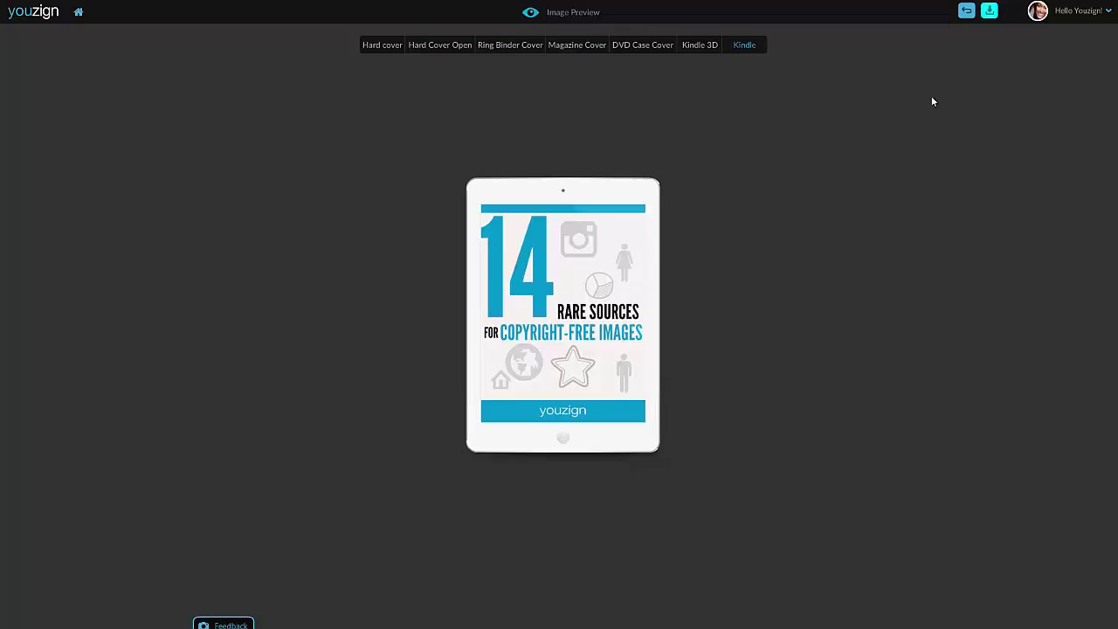
pyautogui.click(968, 12)
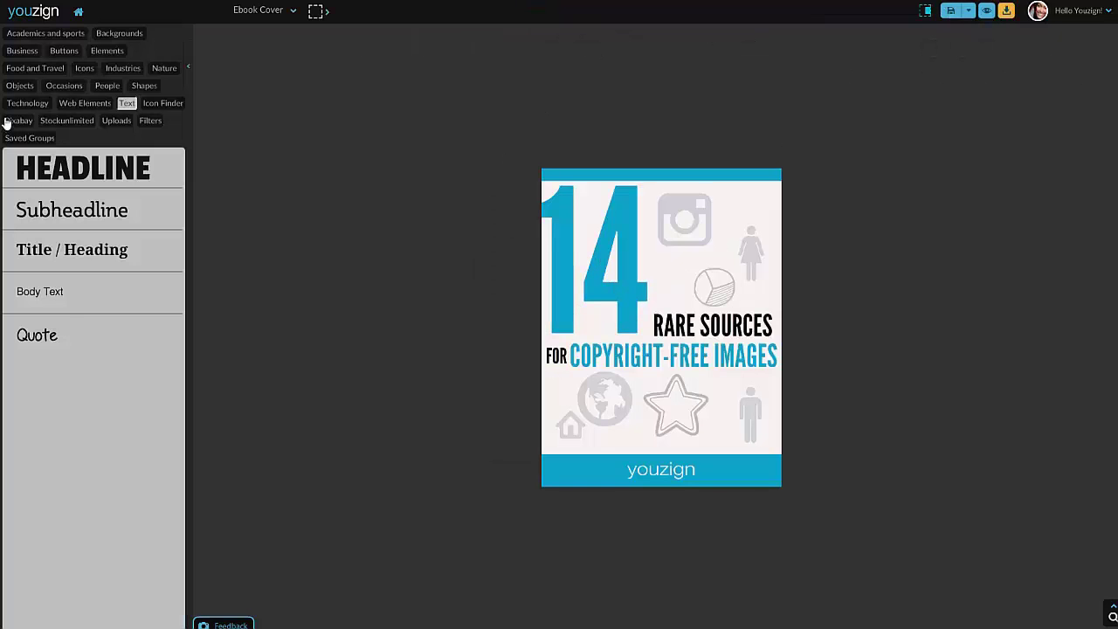
# Return to the full template gallery and filter the templates by the clickfunnels tag.
pyautogui.click(78, 14)
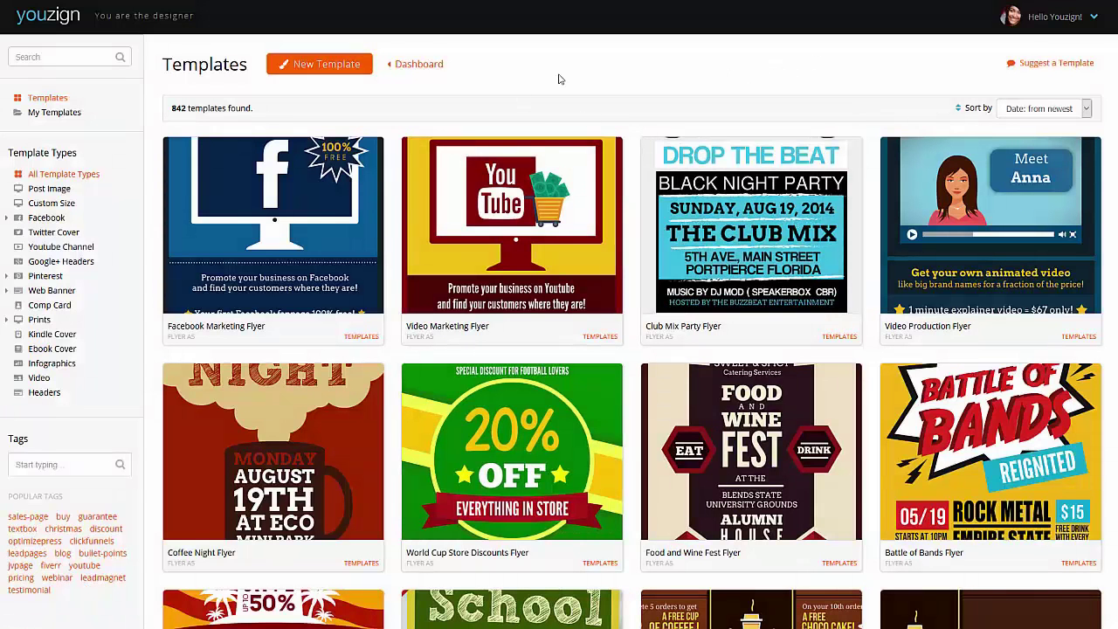
pyautogui.scroll(-1, 565, 88)
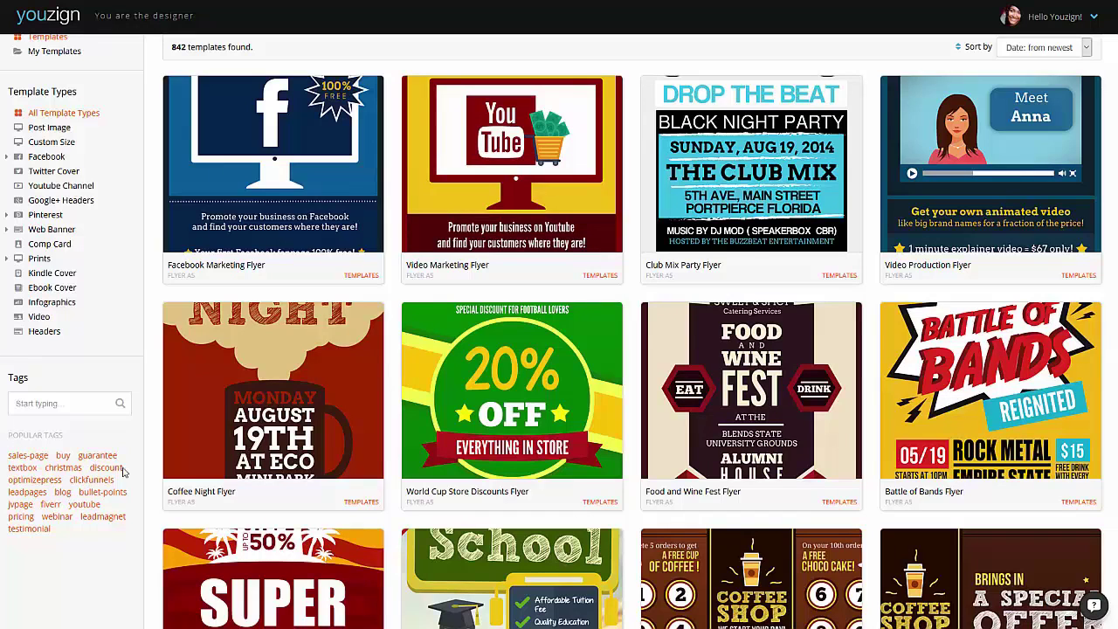
pyautogui.click(81, 483)
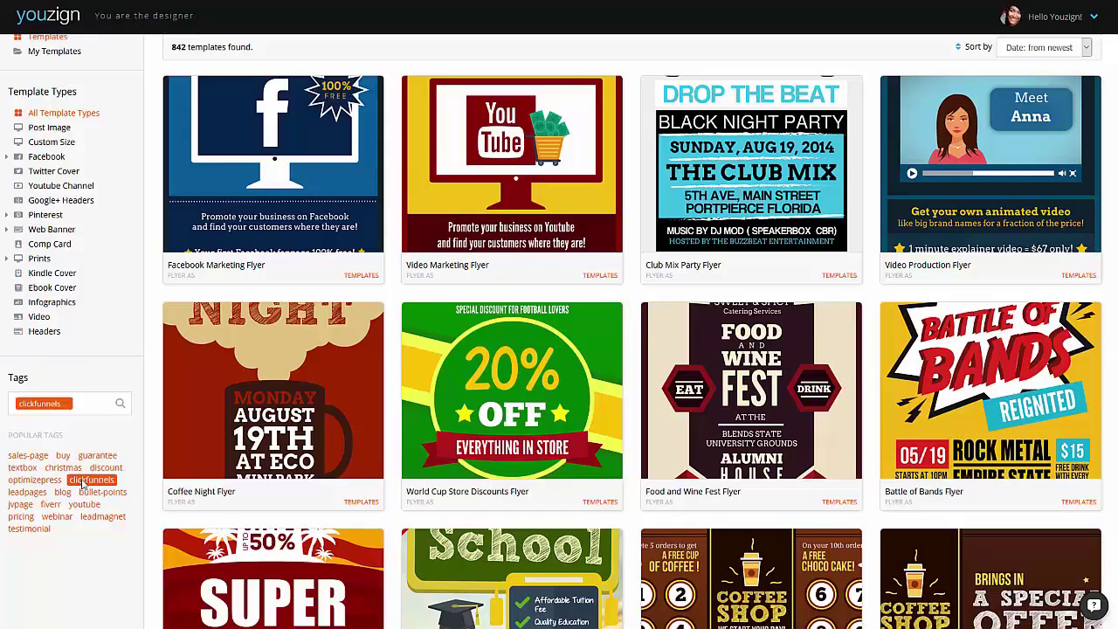
pyautogui.click(120, 406)
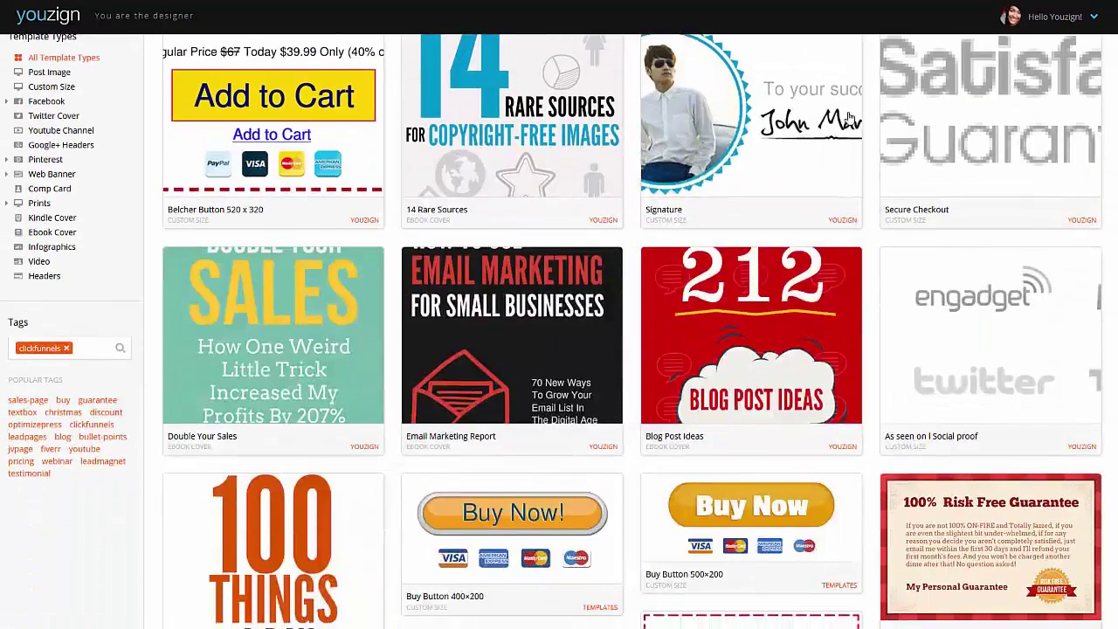
# Browse the clickfunnels-tagged templates and preview the "30 Days to Double Your Email List" ebook cover.
pyautogui.scroll(-4, 865, 170)
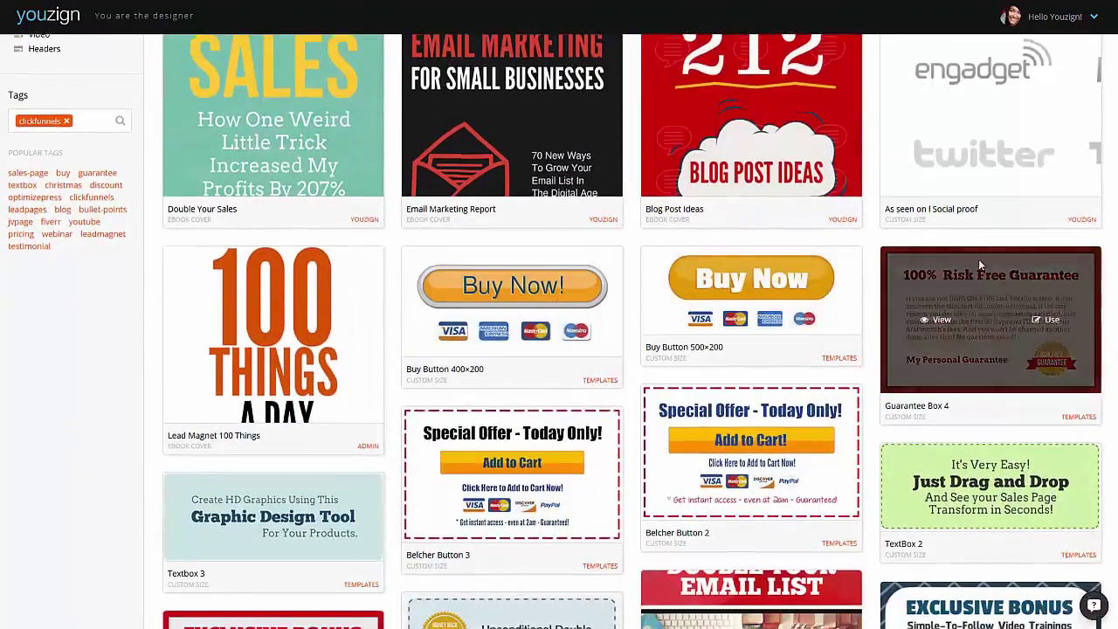
pyautogui.scroll(-3, 978, 259)
pyautogui.moveTo(778, 402)
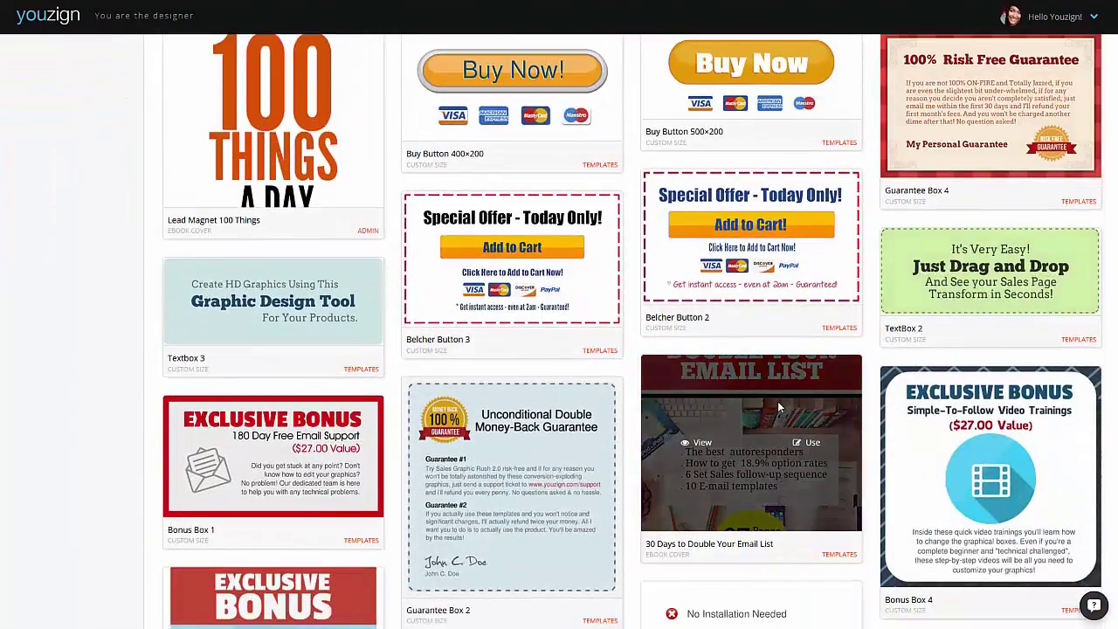
pyautogui.click(708, 445)
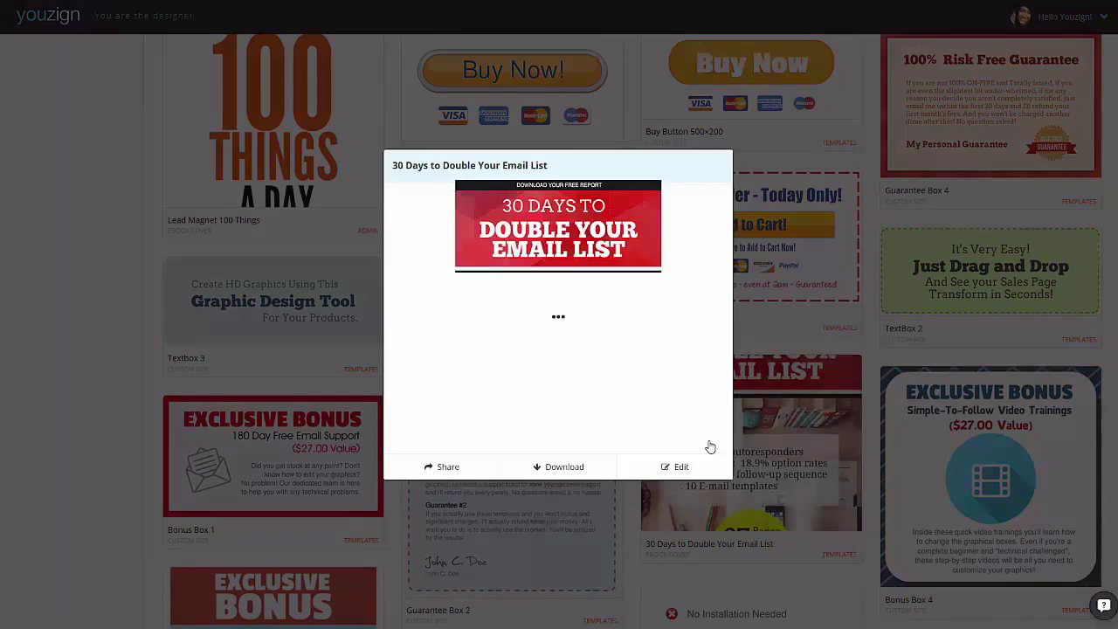
pyautogui.click(838, 328)
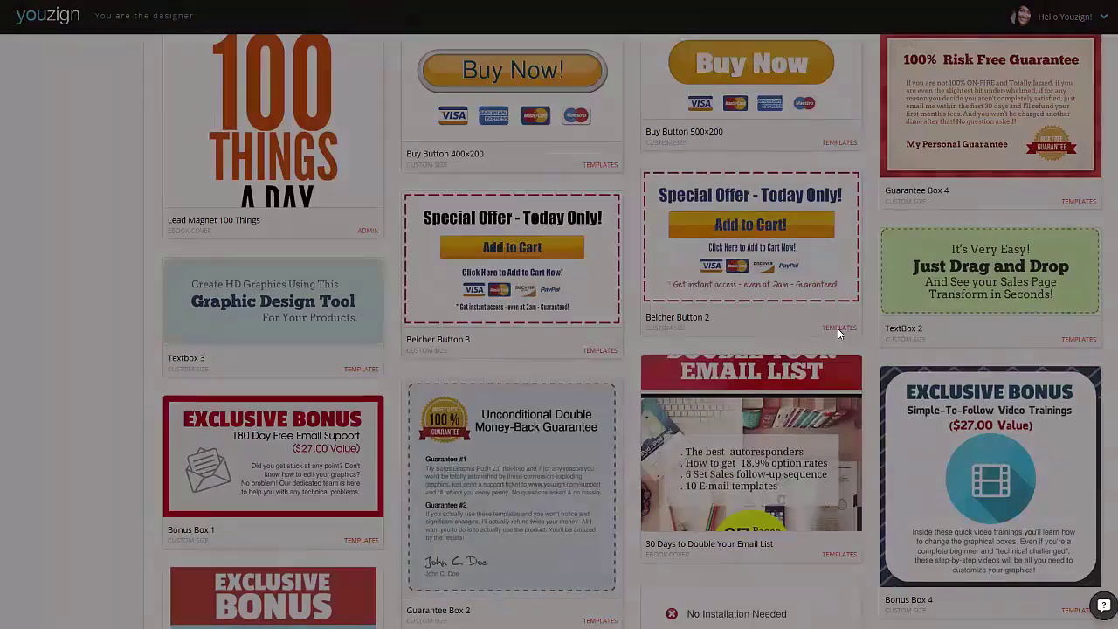
pyautogui.scroll(-4, 265, 398)
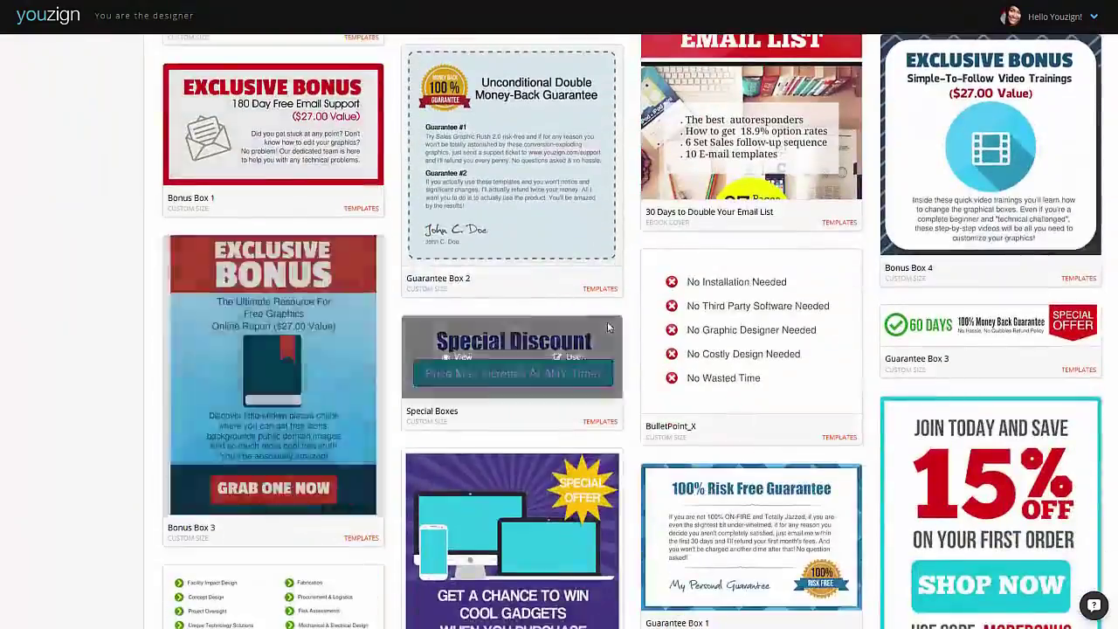
pyautogui.scroll(-15, 607, 328)
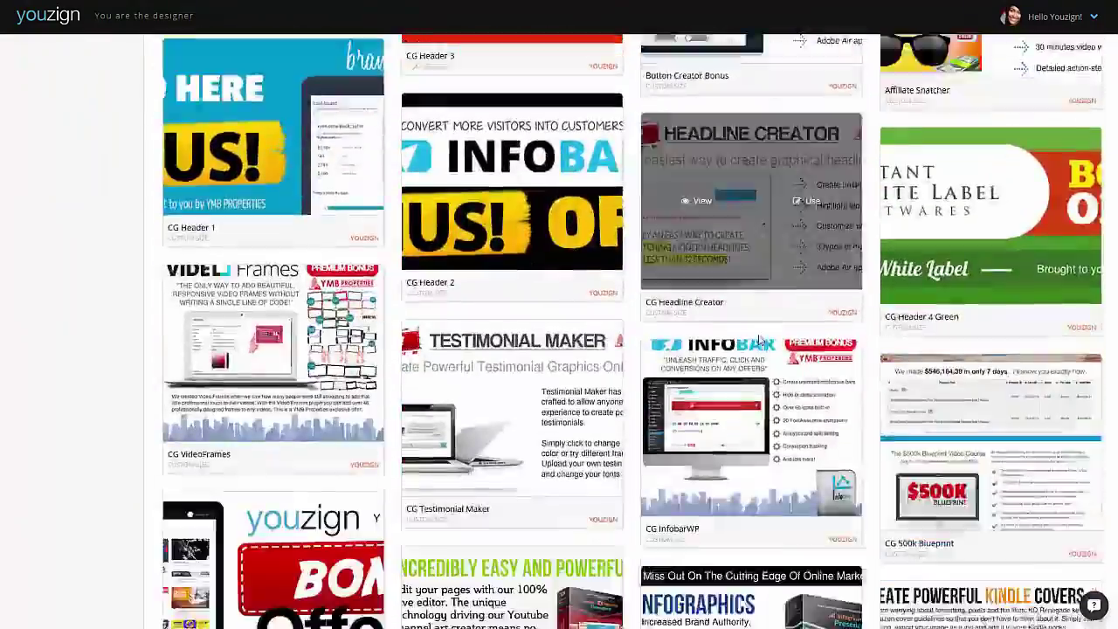
pyautogui.scroll(-10, 760, 341)
pyautogui.scroll(8, 697, 353)
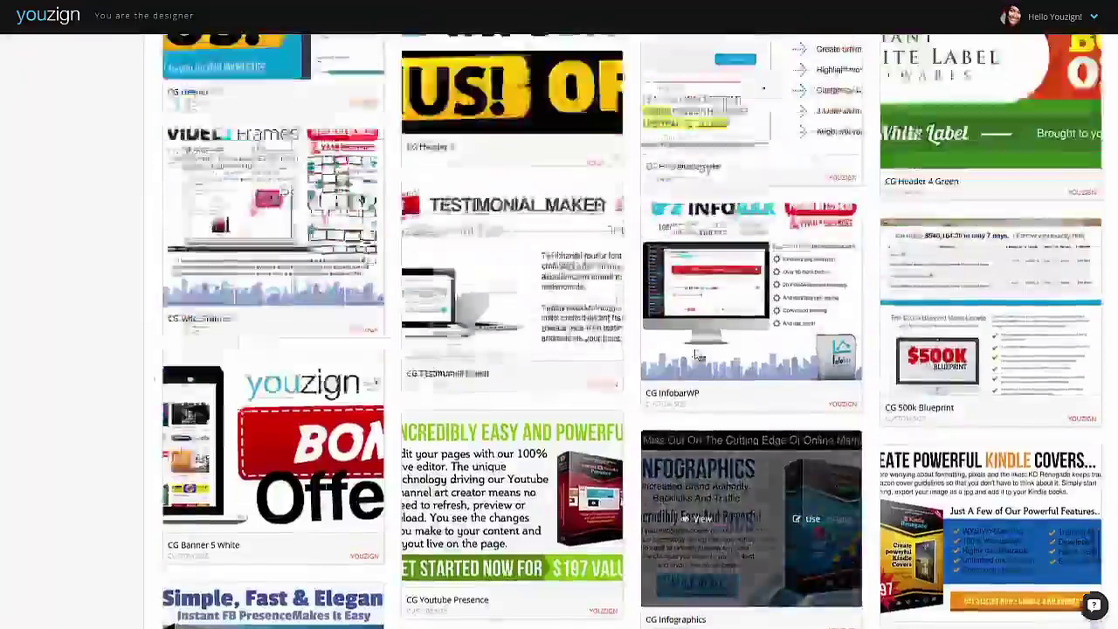
# Look through the remaining clickfunnels-tagged templates, including the testimonial, buy button, funnel and pricing table graphics.
pyautogui.scroll(-15, 697, 353)
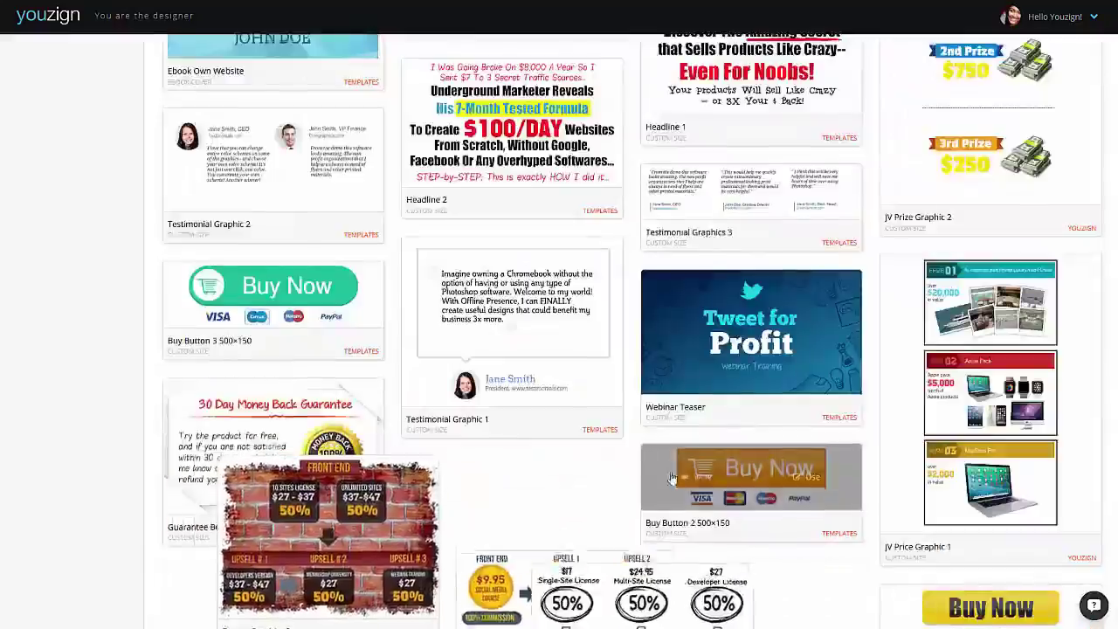
pyautogui.scroll(-7, 671, 477)
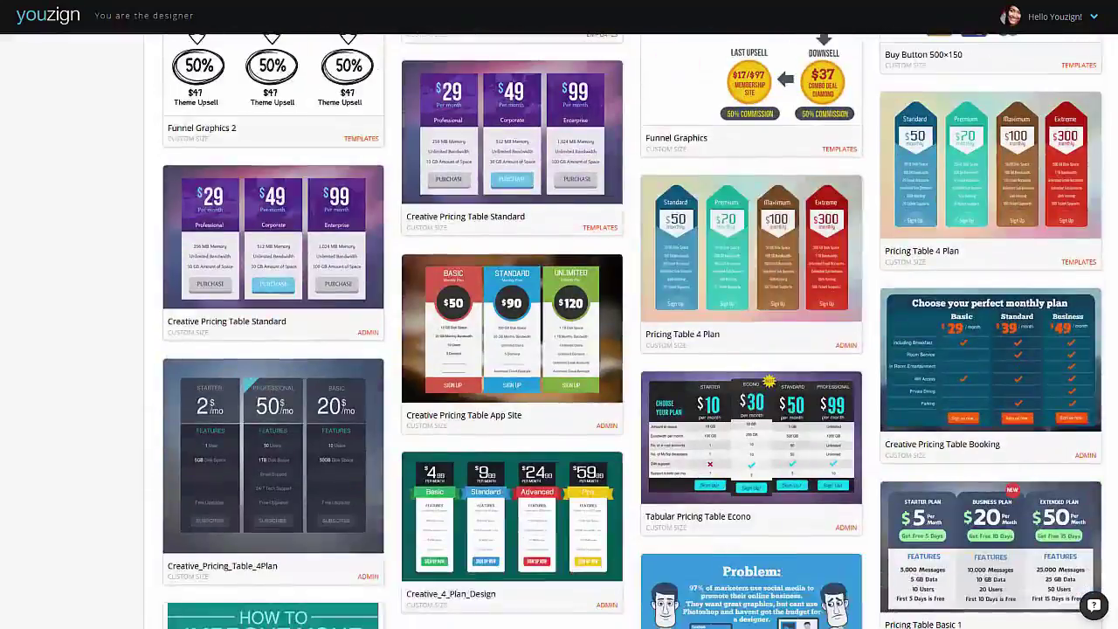
pyautogui.scroll(20, 632, 332)
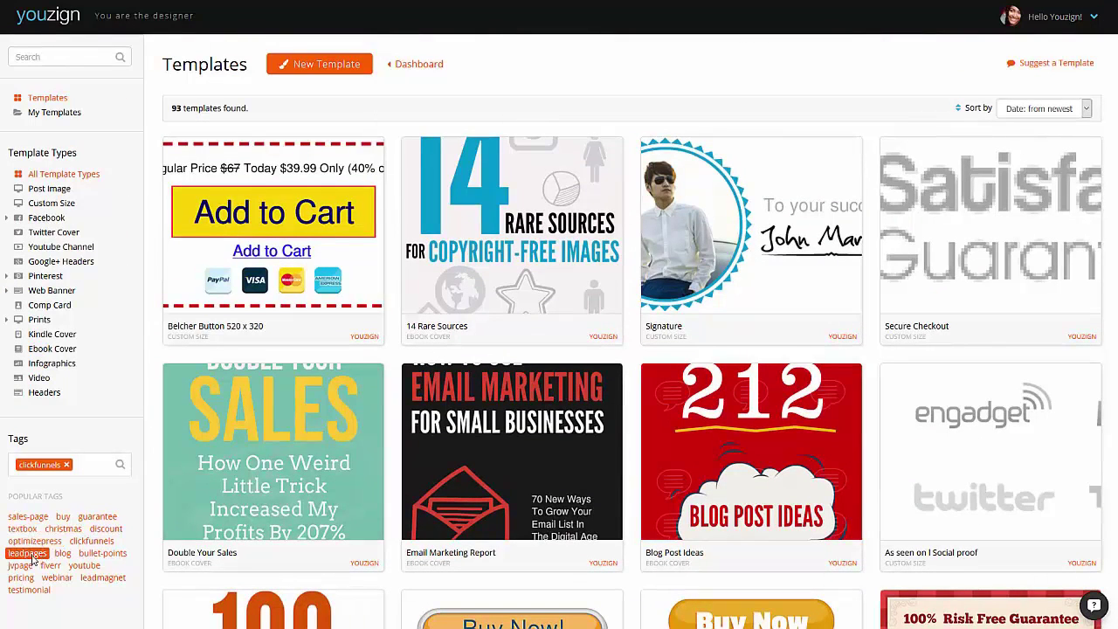
# Replace the clickfunnels tag filter with leadmagnet and look over the matching ebook cover templates.
pyautogui.click(95, 578)
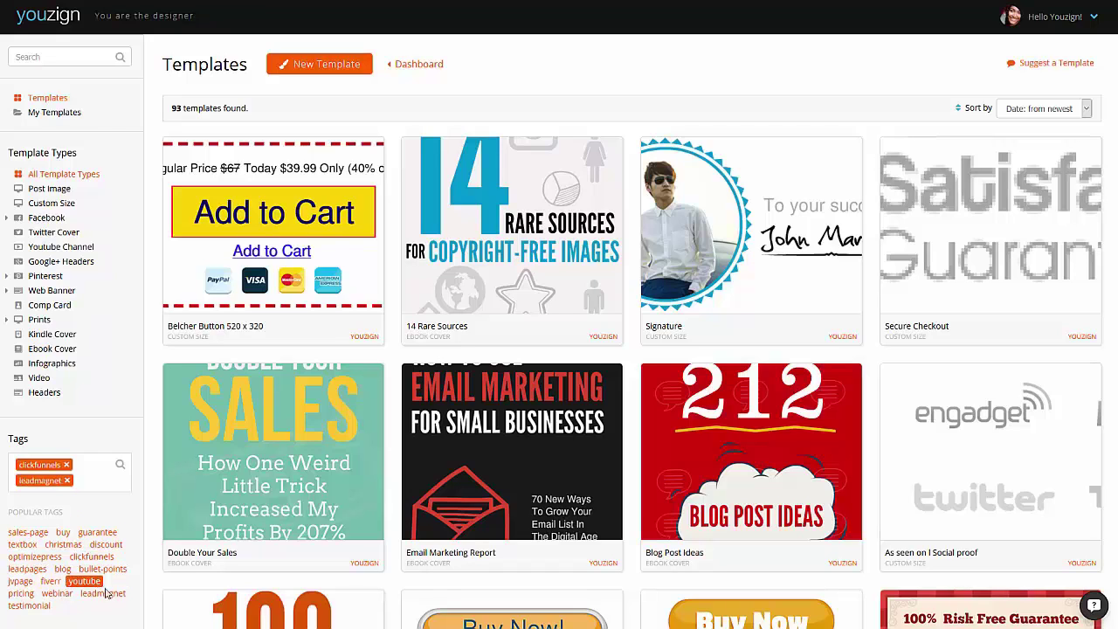
pyautogui.click(67, 465)
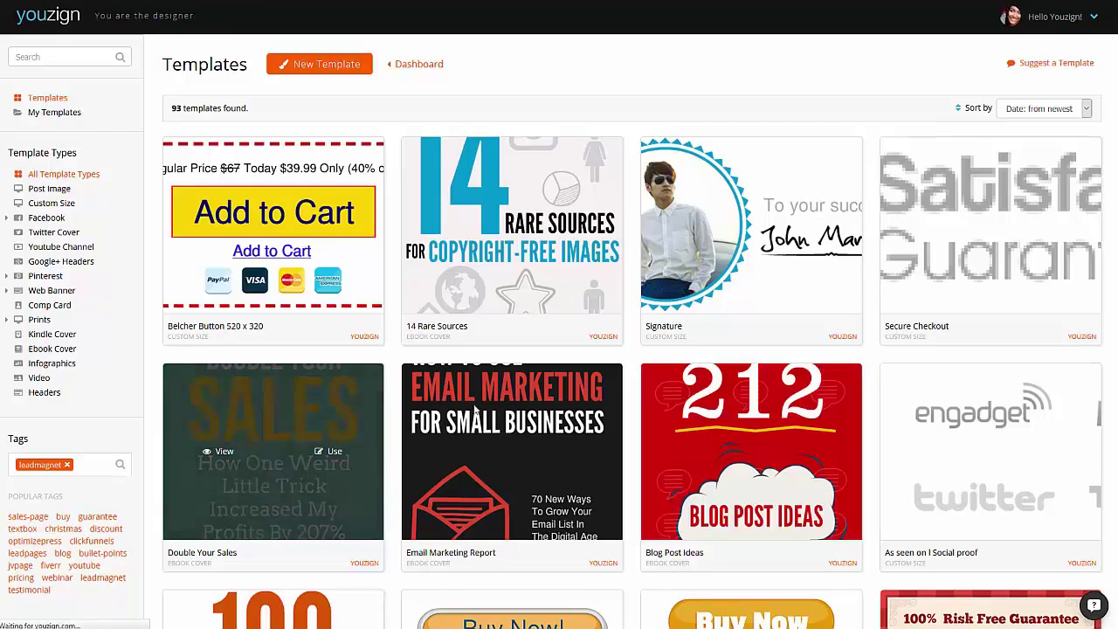
pyautogui.click(569, 276)
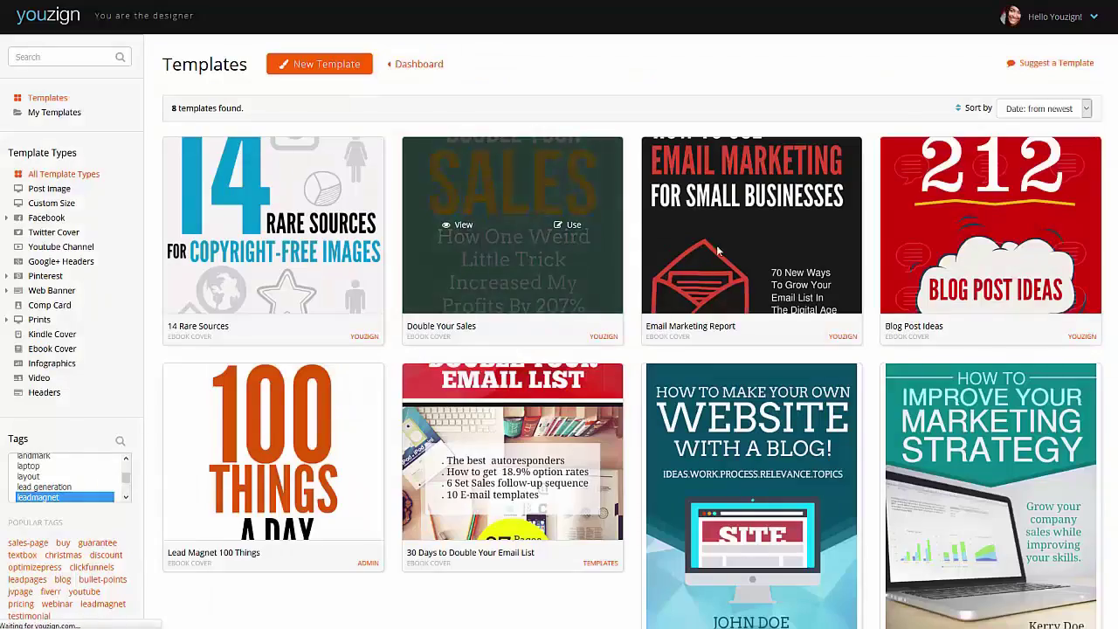
pyautogui.scroll(-2, 787, 230)
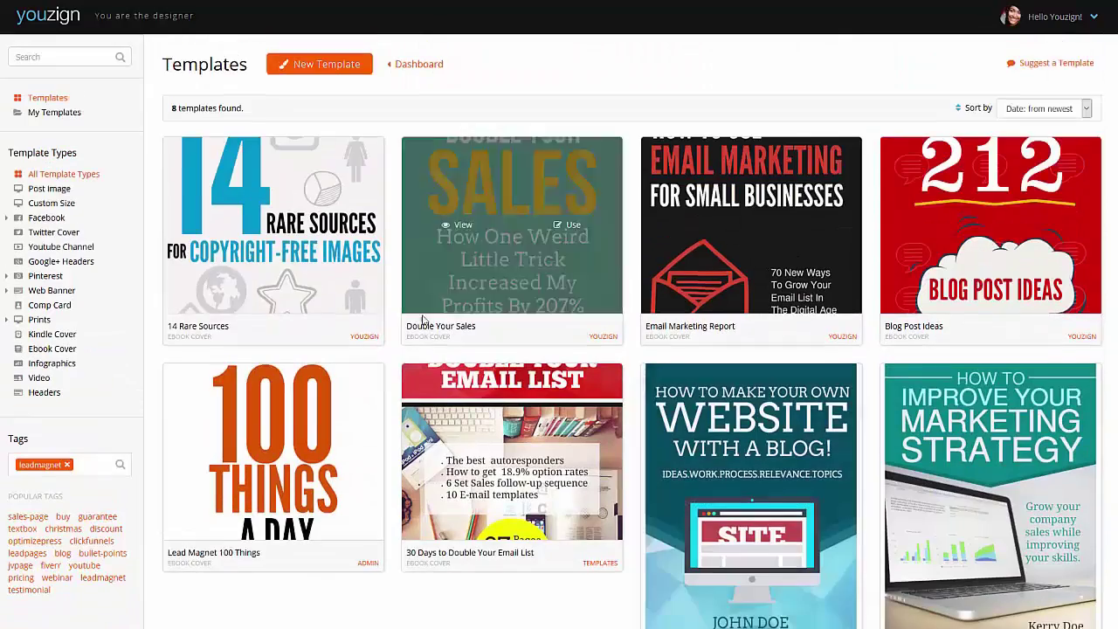